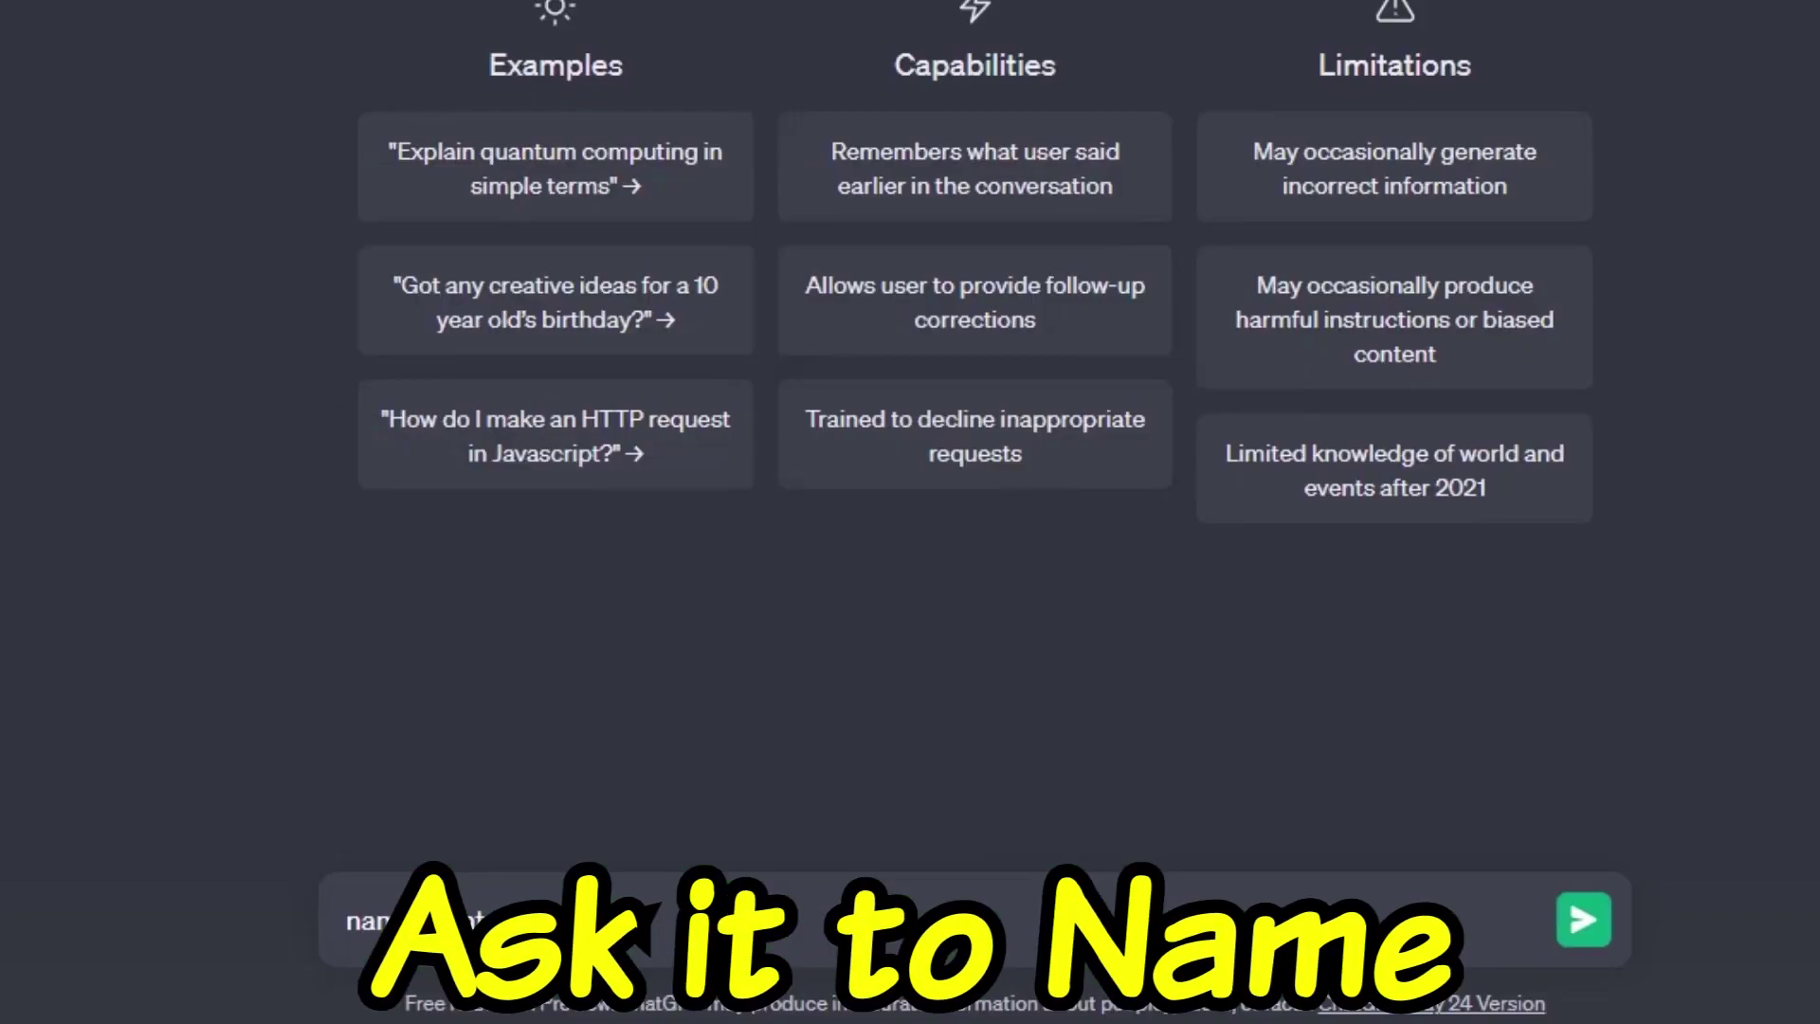
# Request a 30–50-word penguin facts paragraph from ChatGPT and select the answer to copy
pyautogui.write('m')
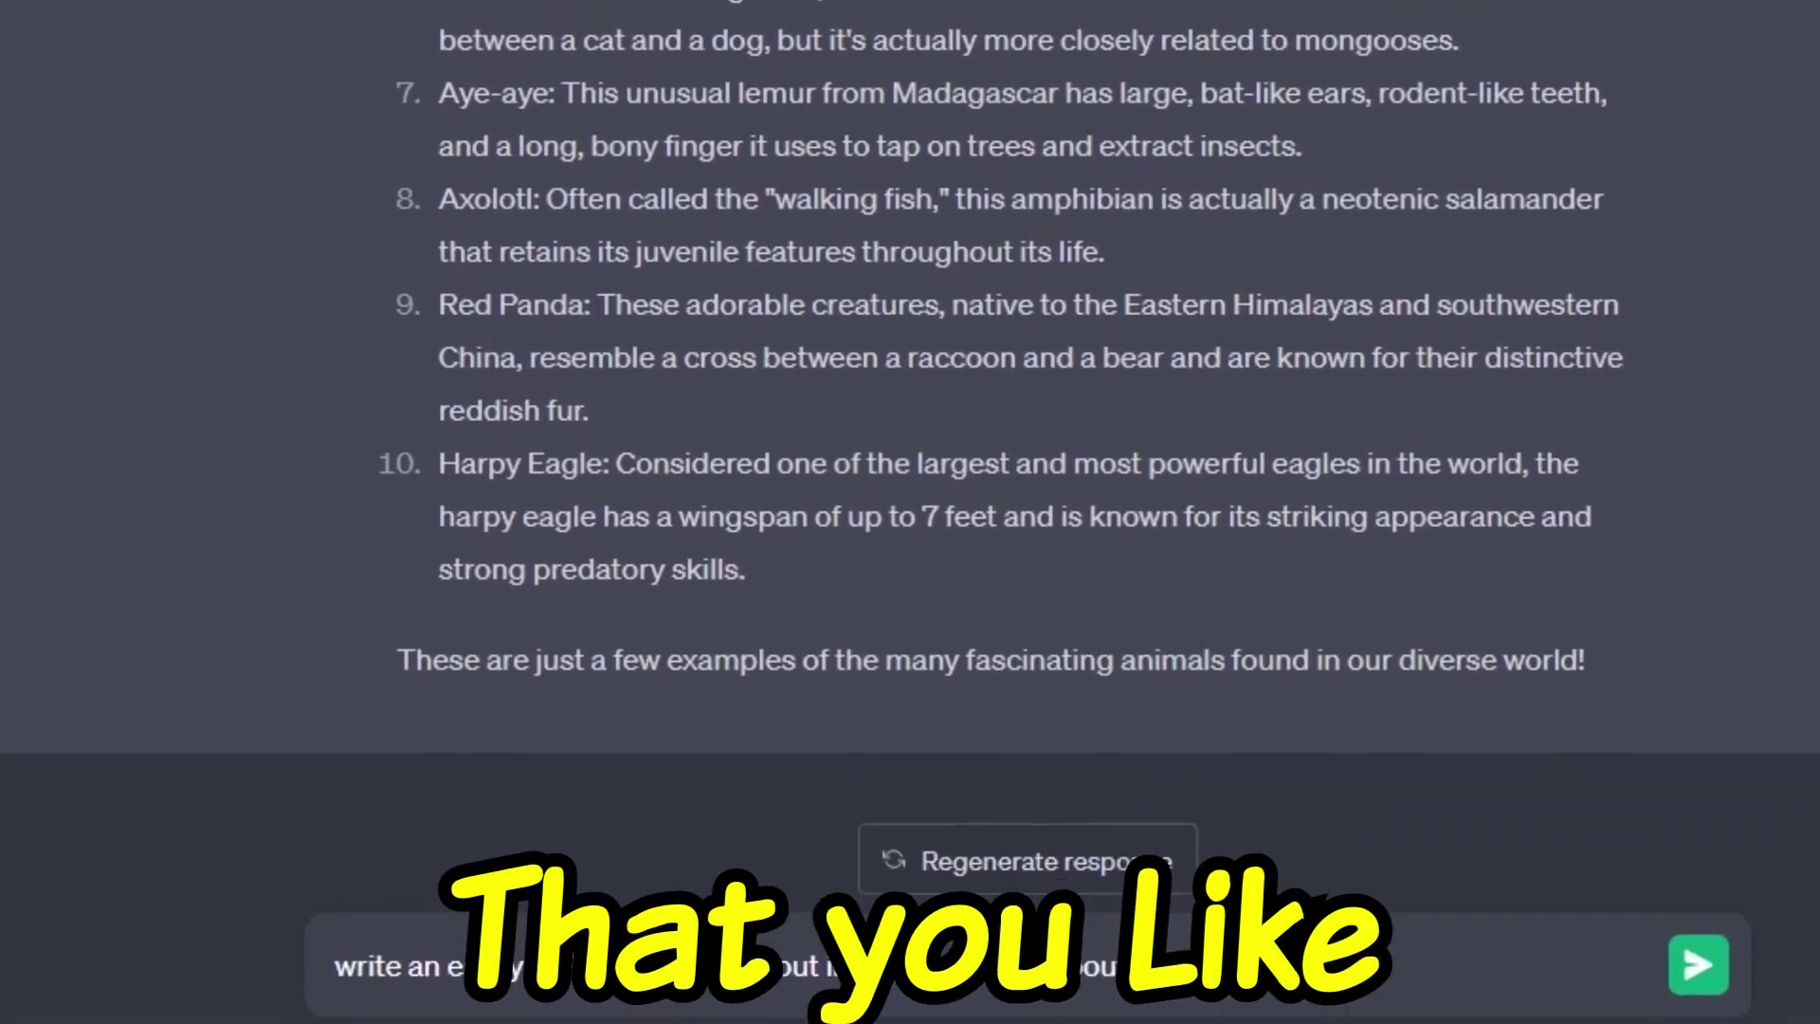
pyautogui.press('Return')
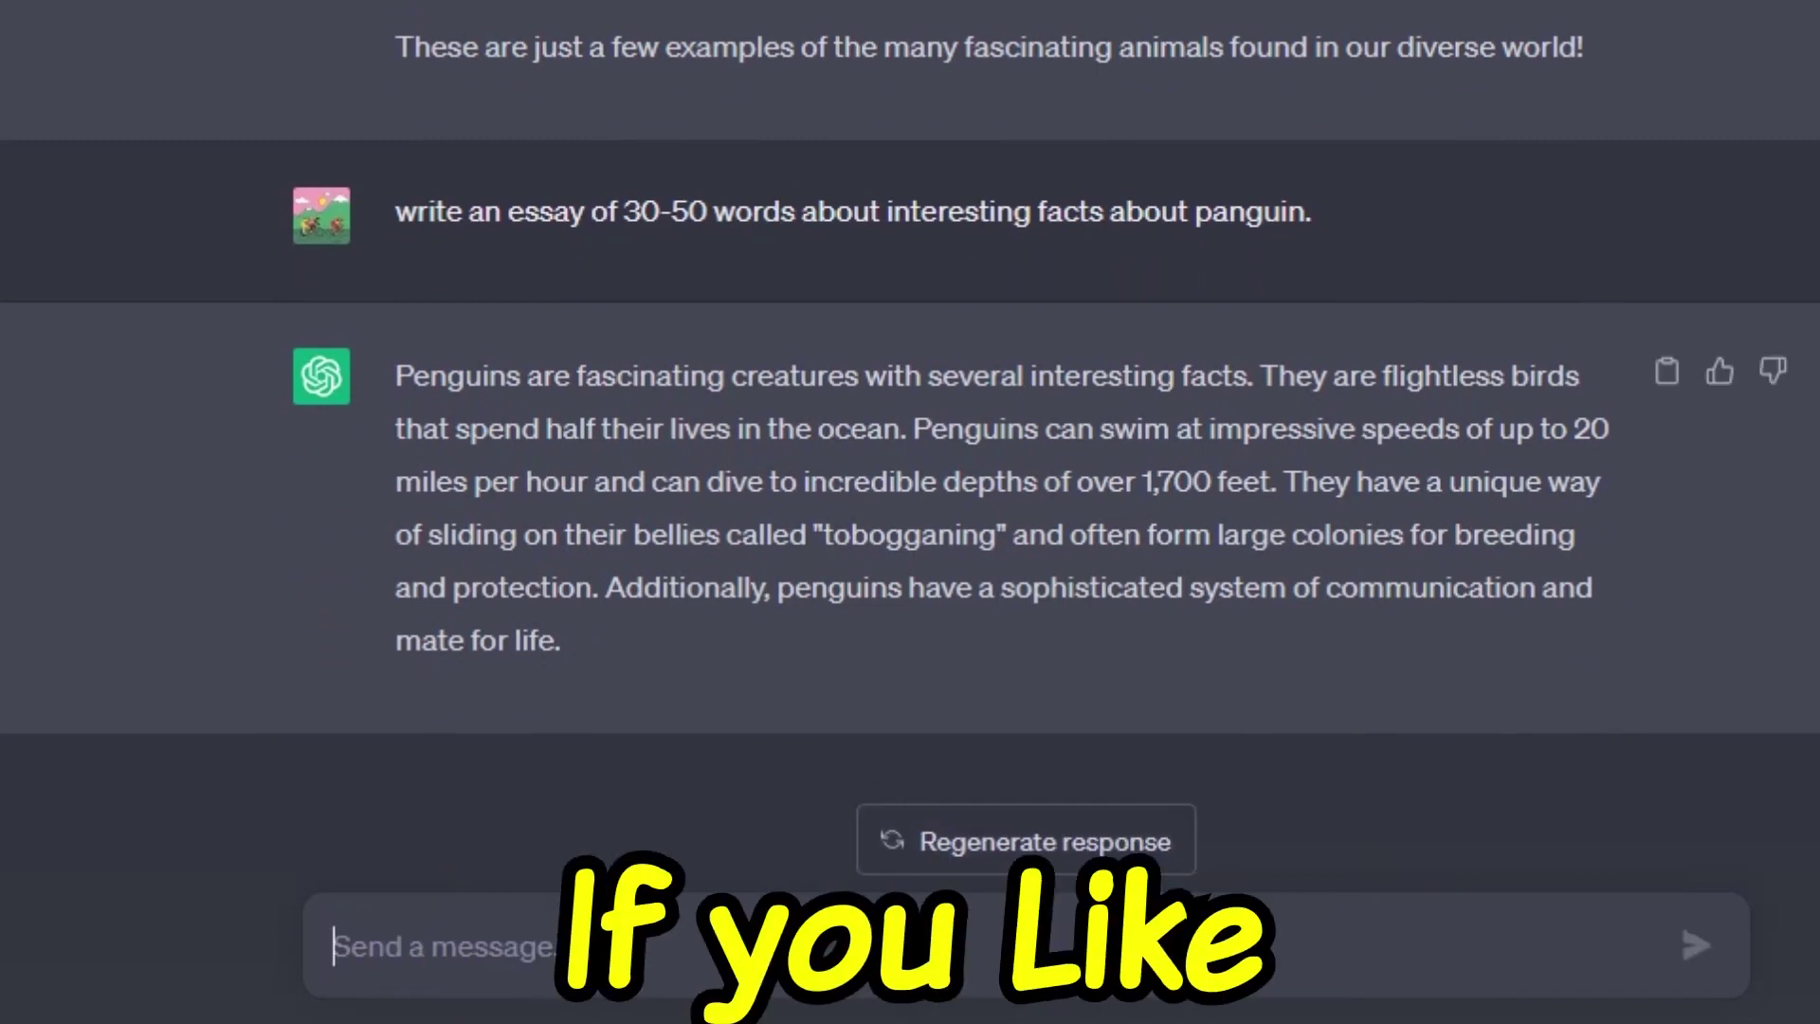
pyautogui.moveTo(398, 375); pyautogui.dragTo(557, 641)
pyautogui.hotkey('ctrl', 'c')
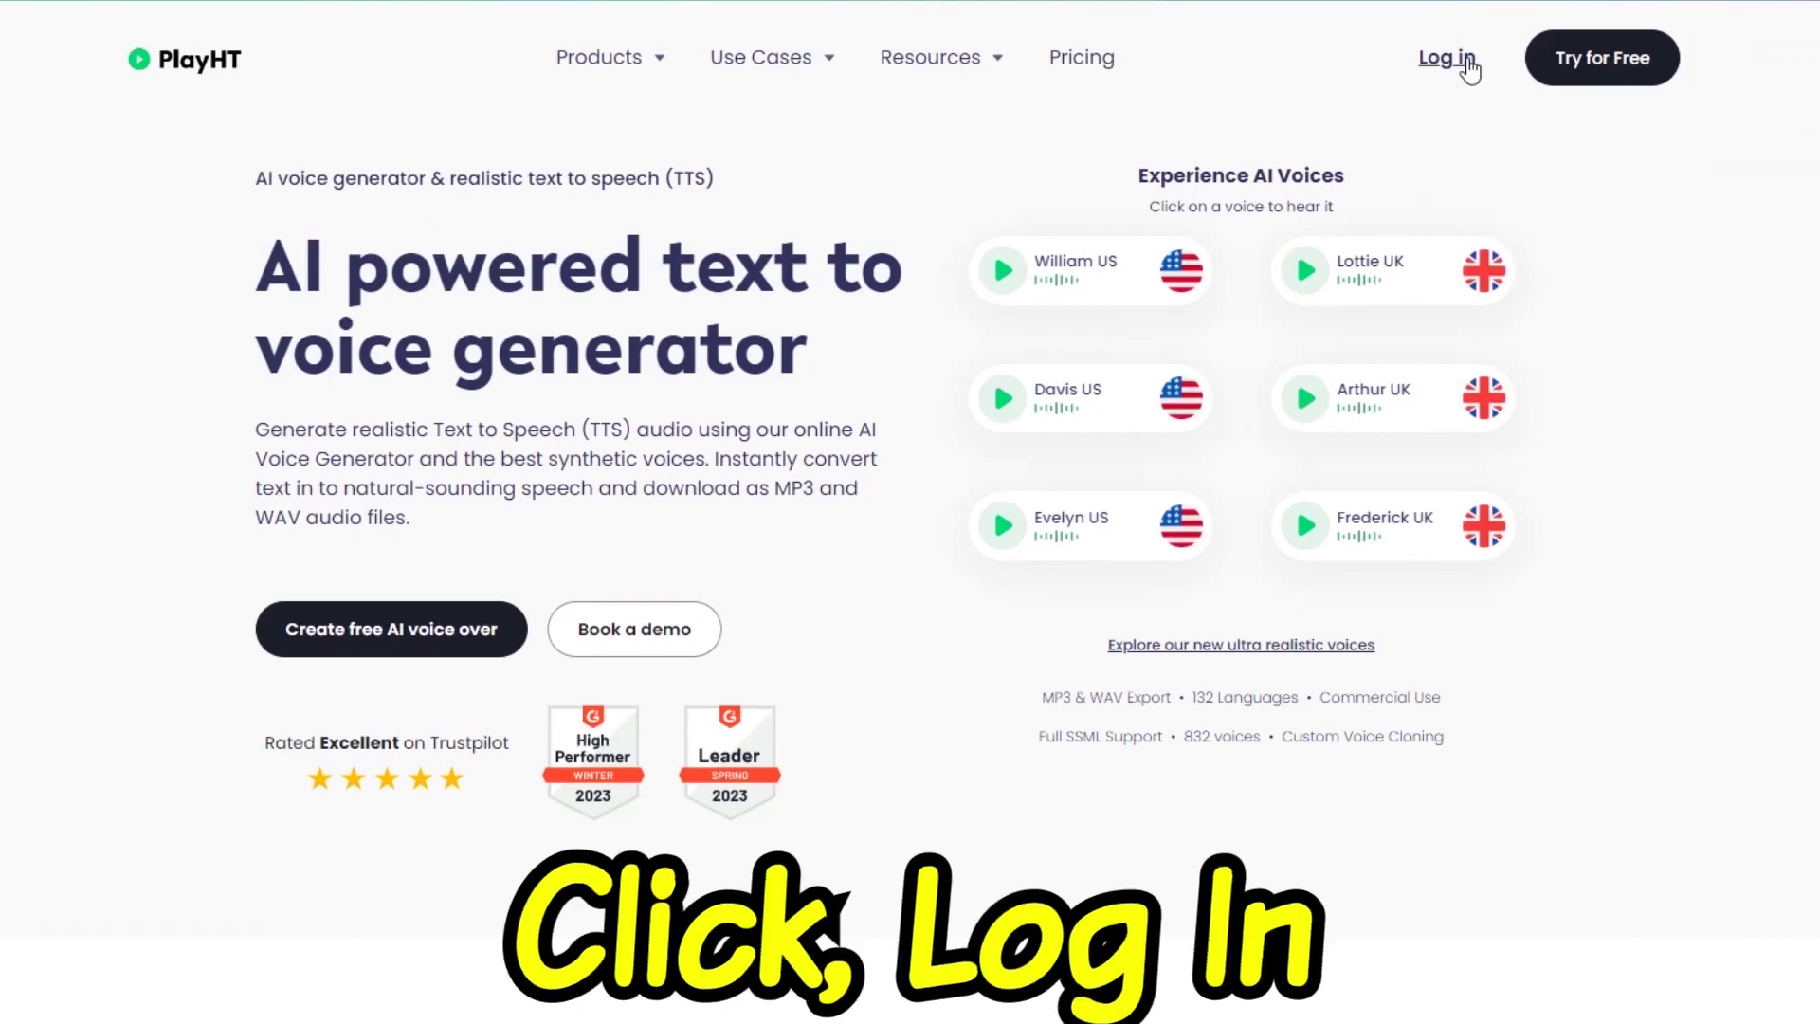
# Start a new Ultra Realistic Voices audio project in PlayHT and paste in the penguin paragraph
pyautogui.click(464, 629)
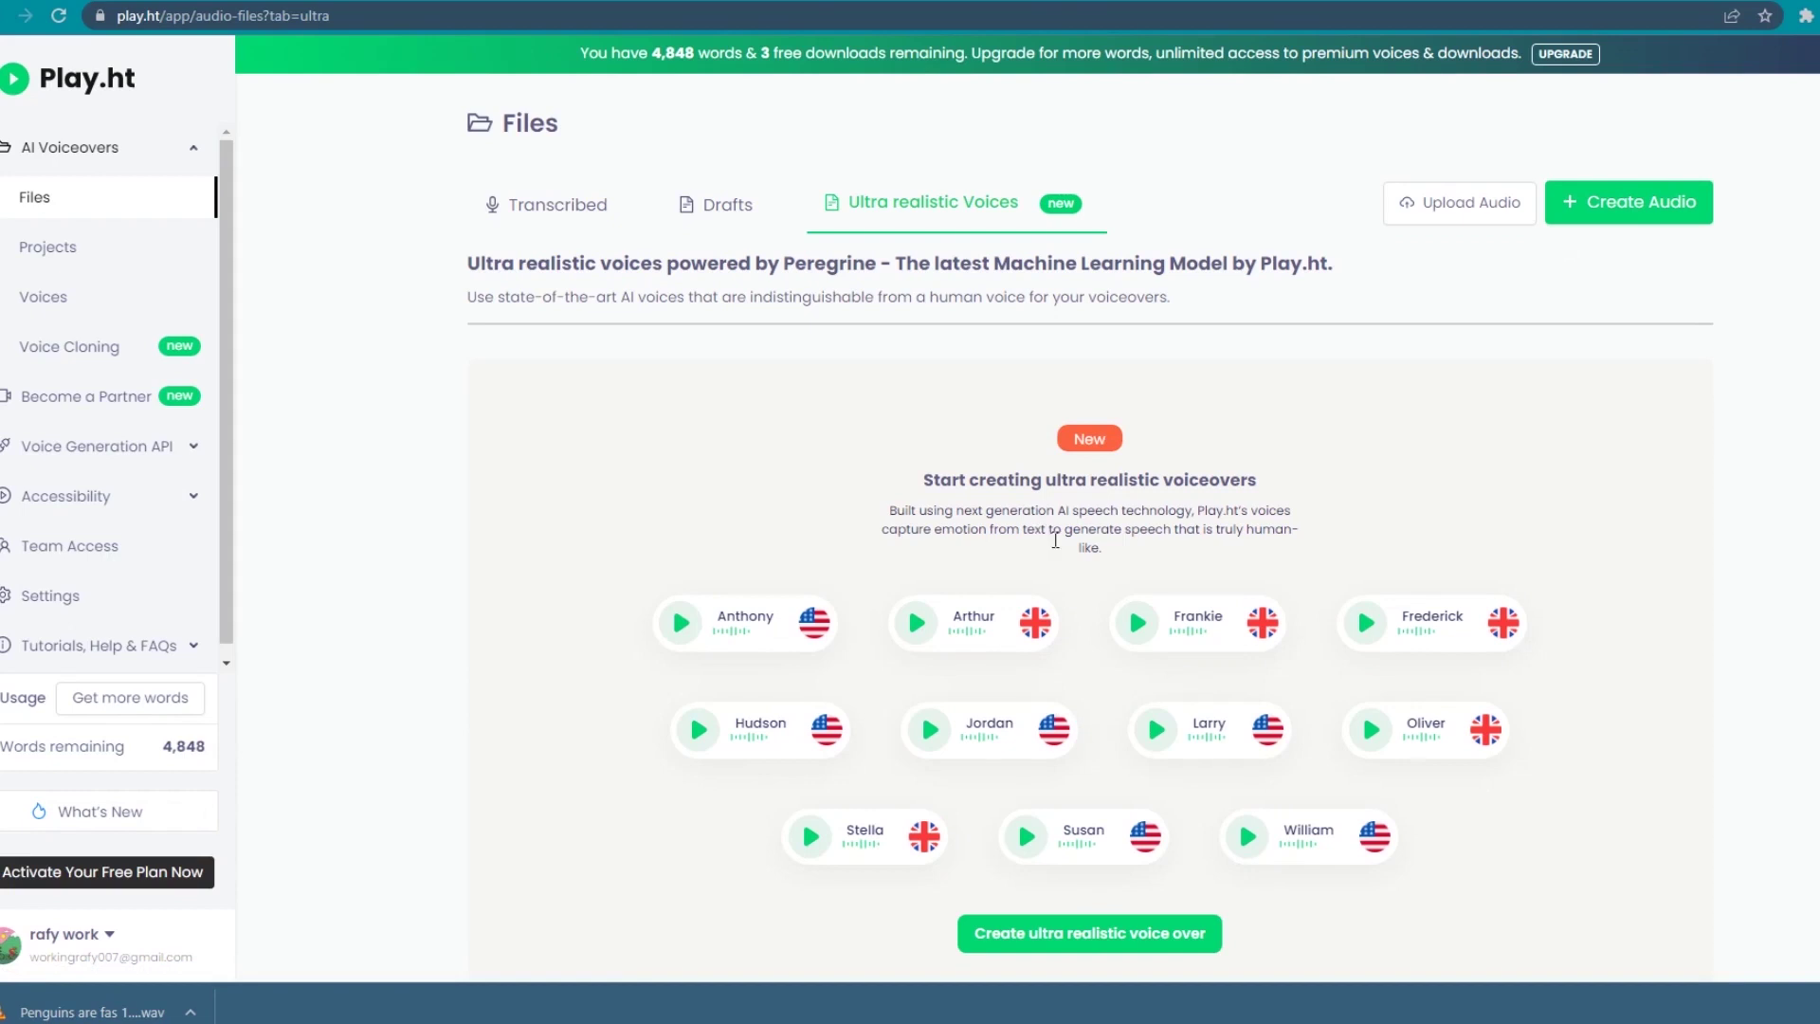
pyautogui.click(1602, 189)
pyautogui.click(1069, 498)
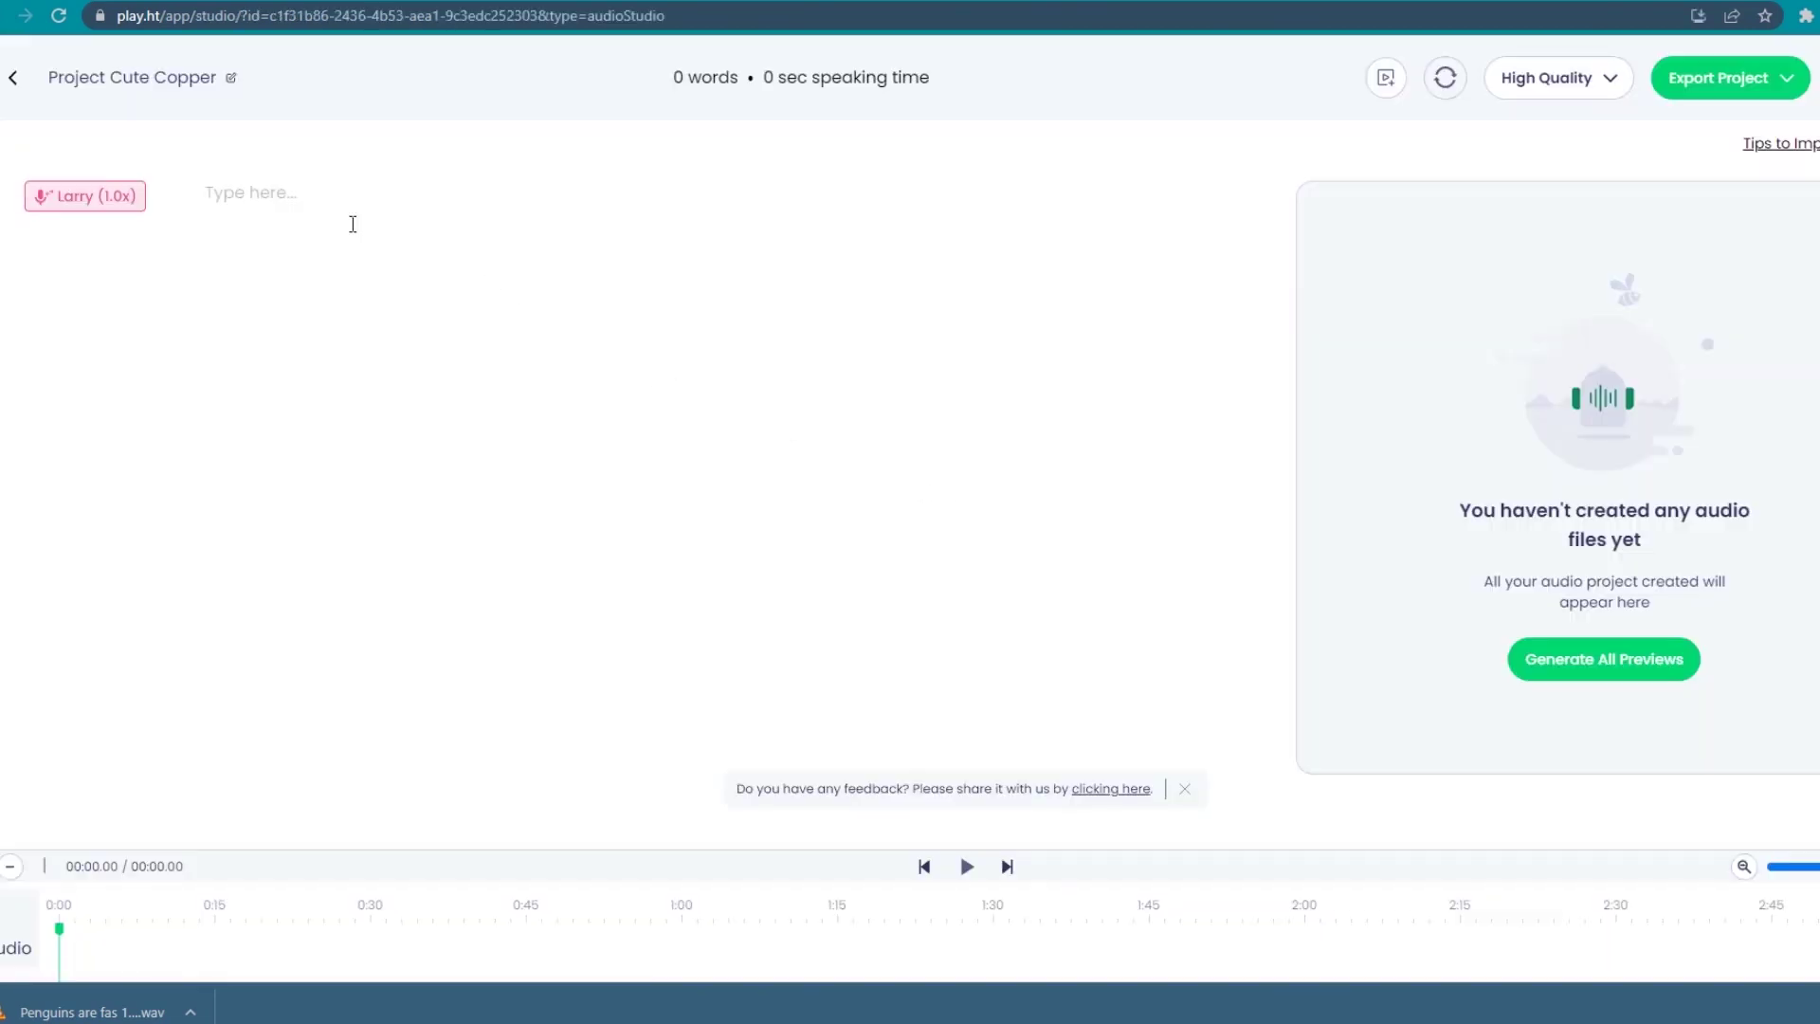
pyautogui.hotkey('ctrl', 'v')
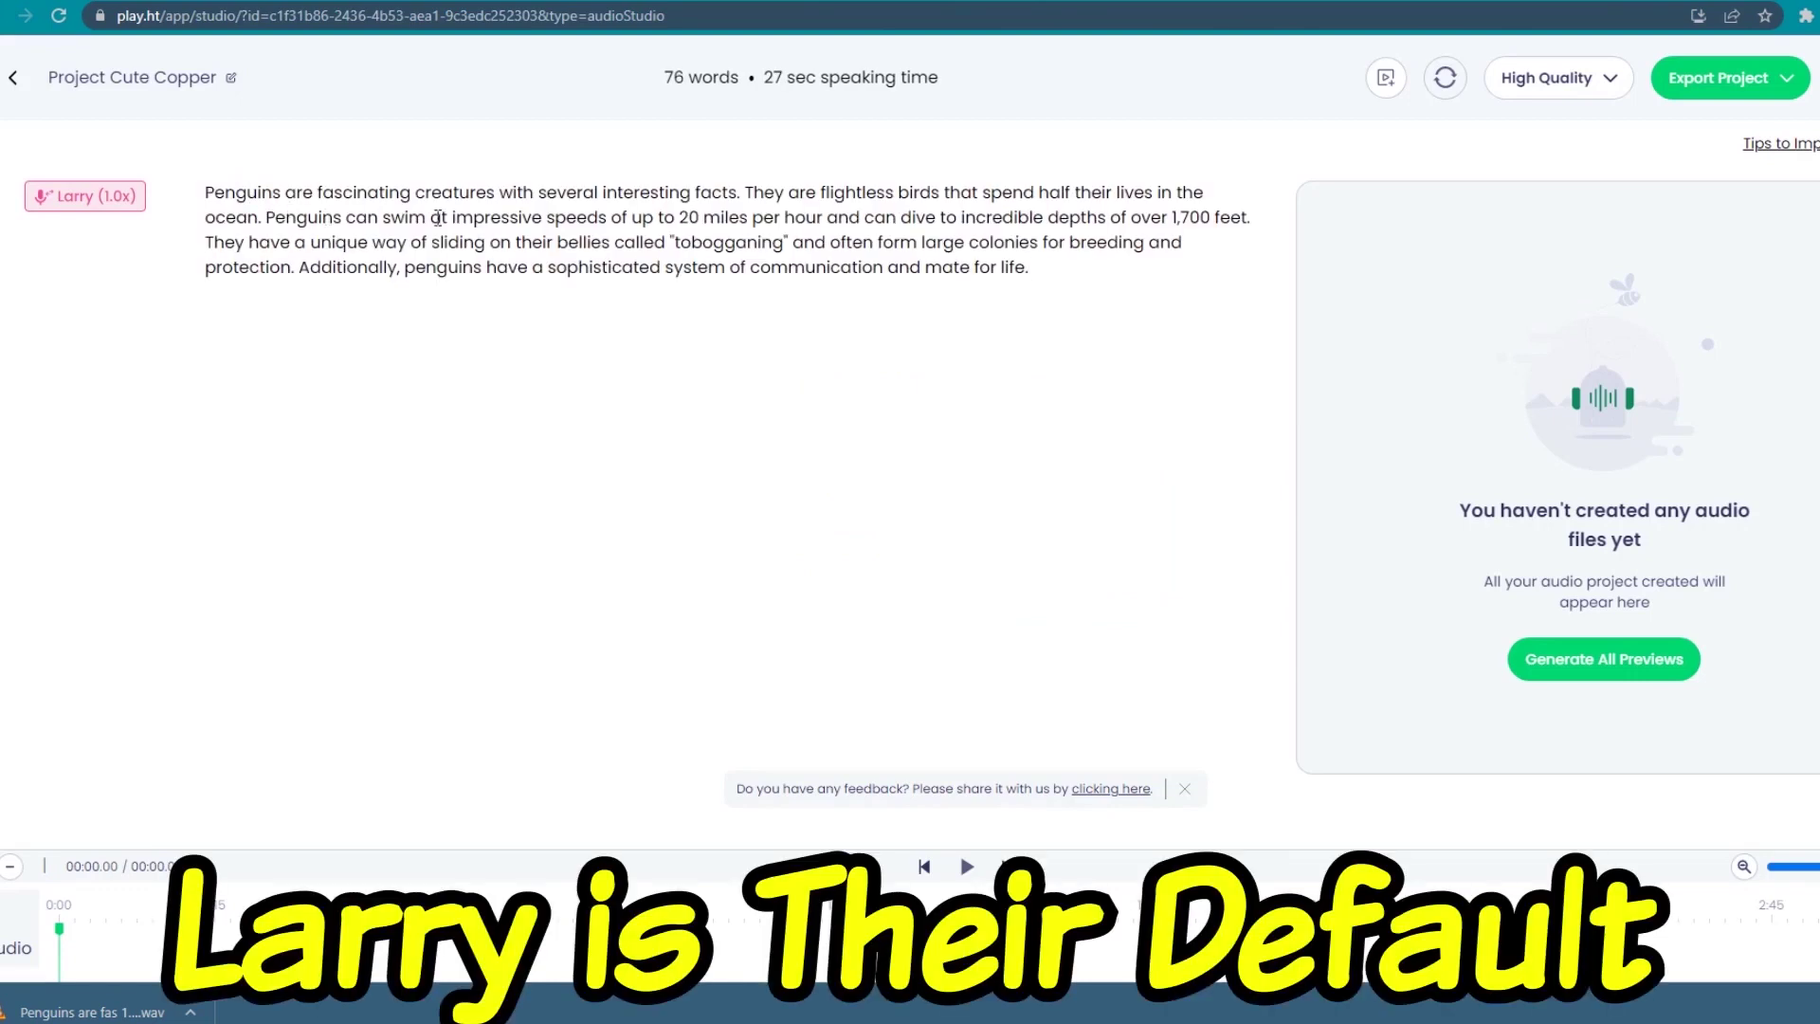
# Replace the Larry voice with Cooper, found by searching 'coo' in the voice list
pyautogui.click(64, 193)
pyautogui.write('coo')
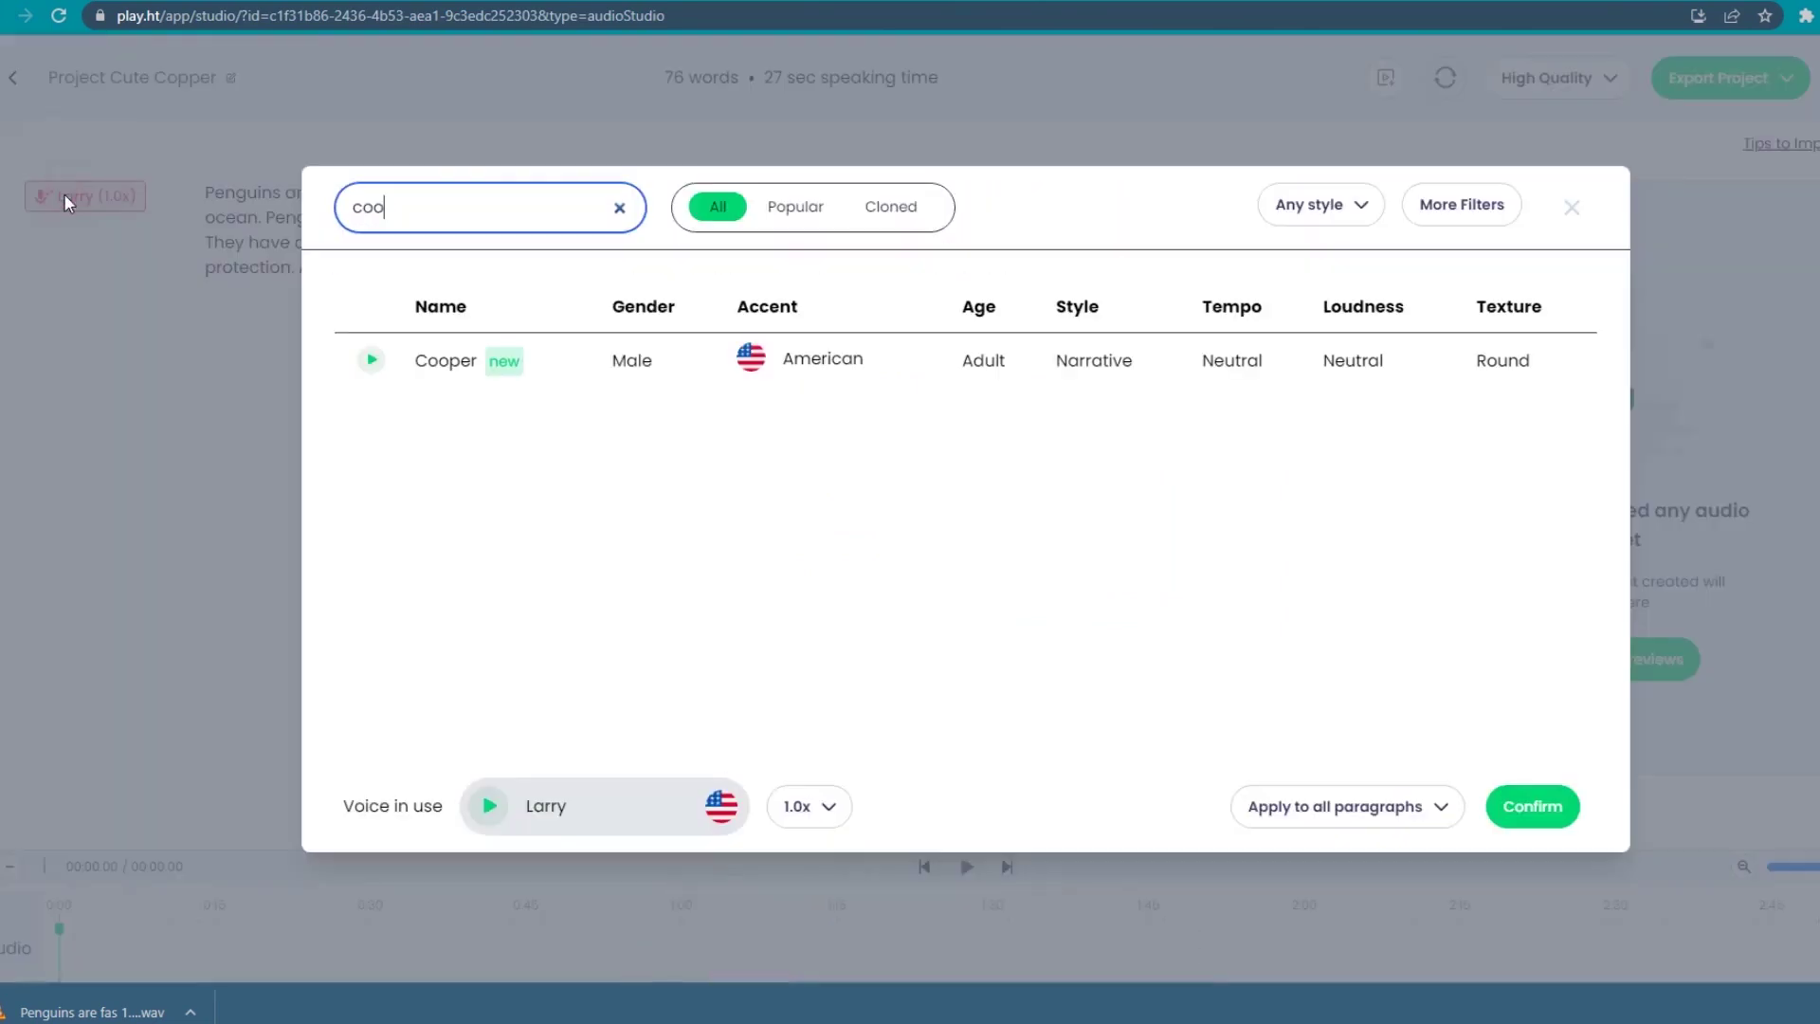
pyautogui.click(621, 208)
pyautogui.scroll(-5, 556, 492)
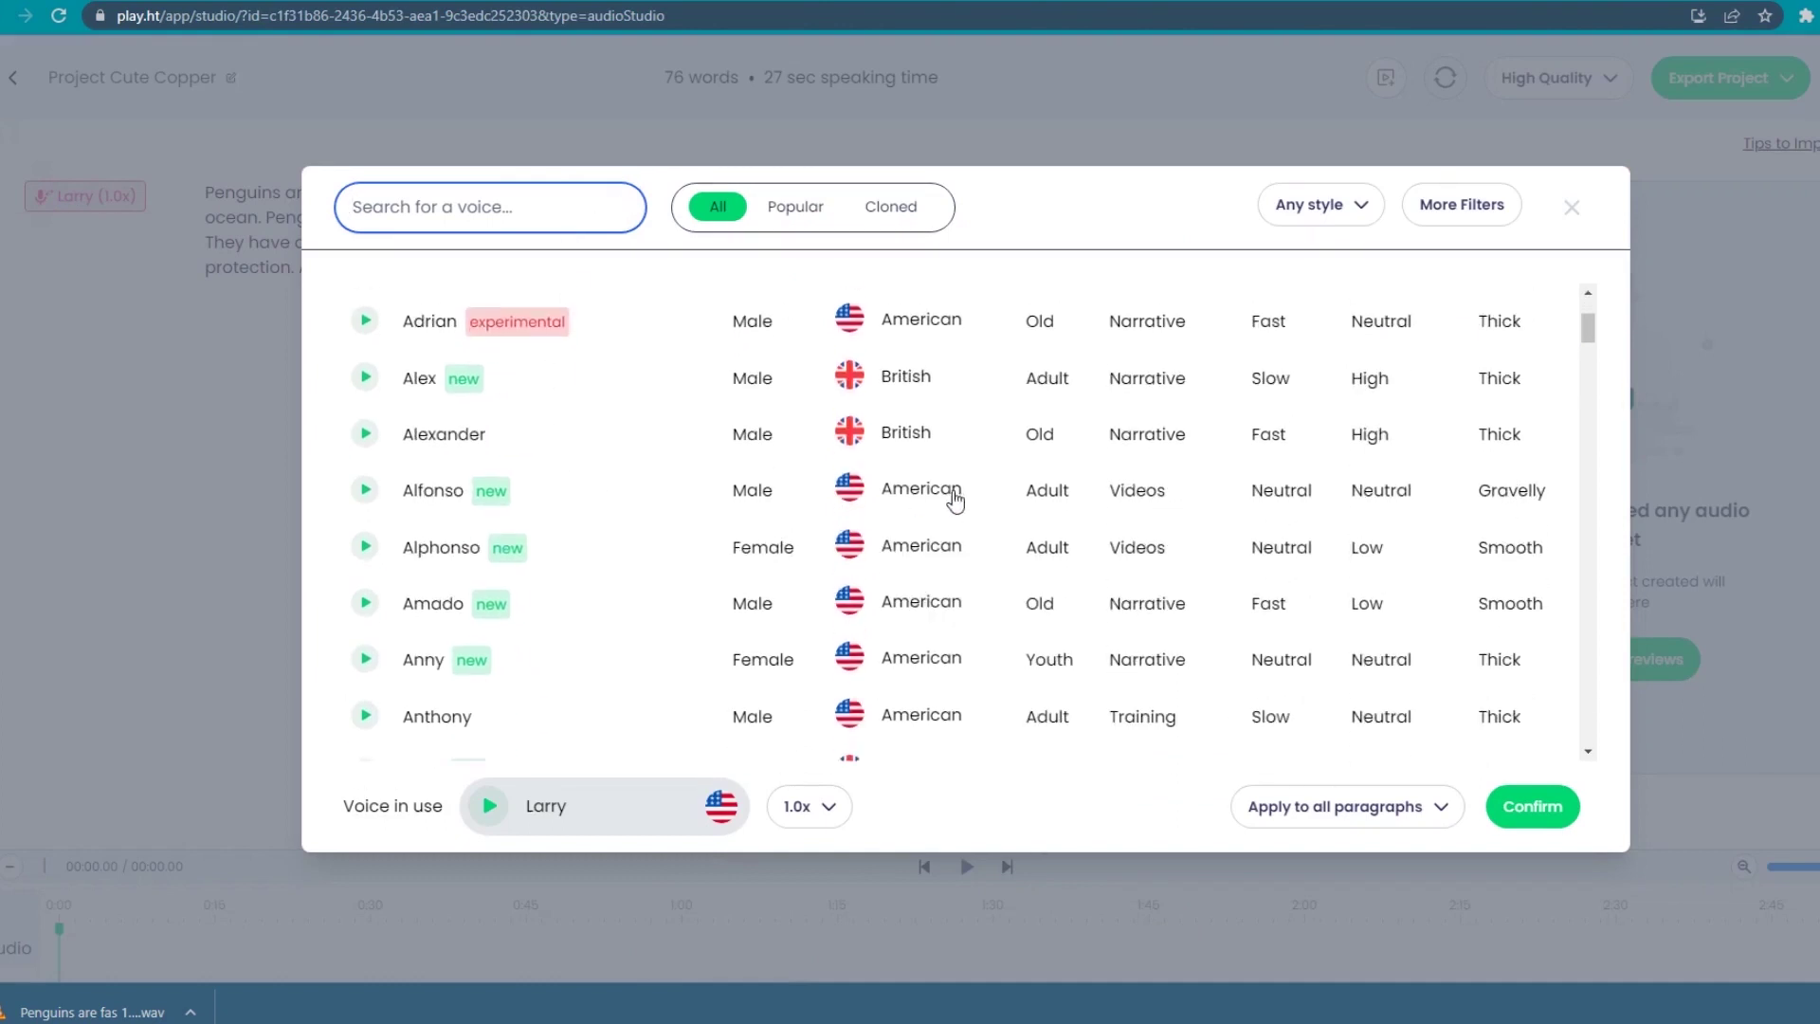
pyautogui.scroll(-4, 1019, 500)
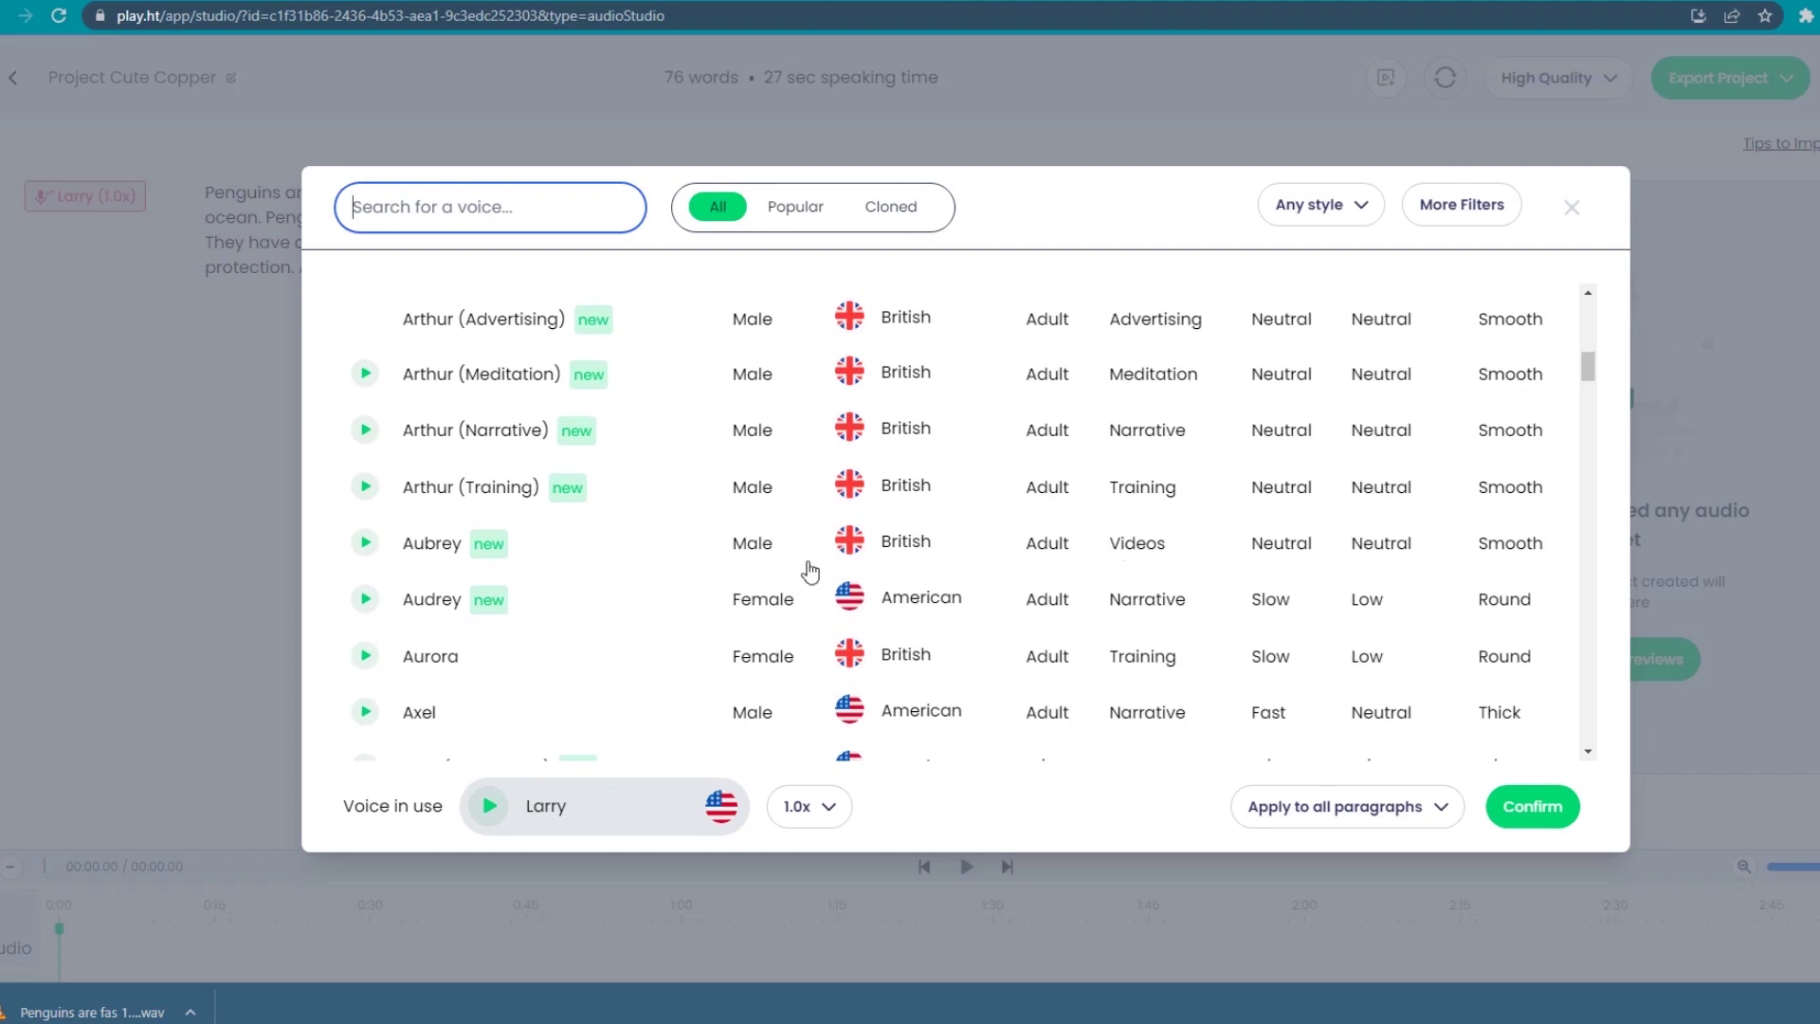
pyautogui.scroll(2, 744, 528)
pyautogui.scroll(4, 740, 528)
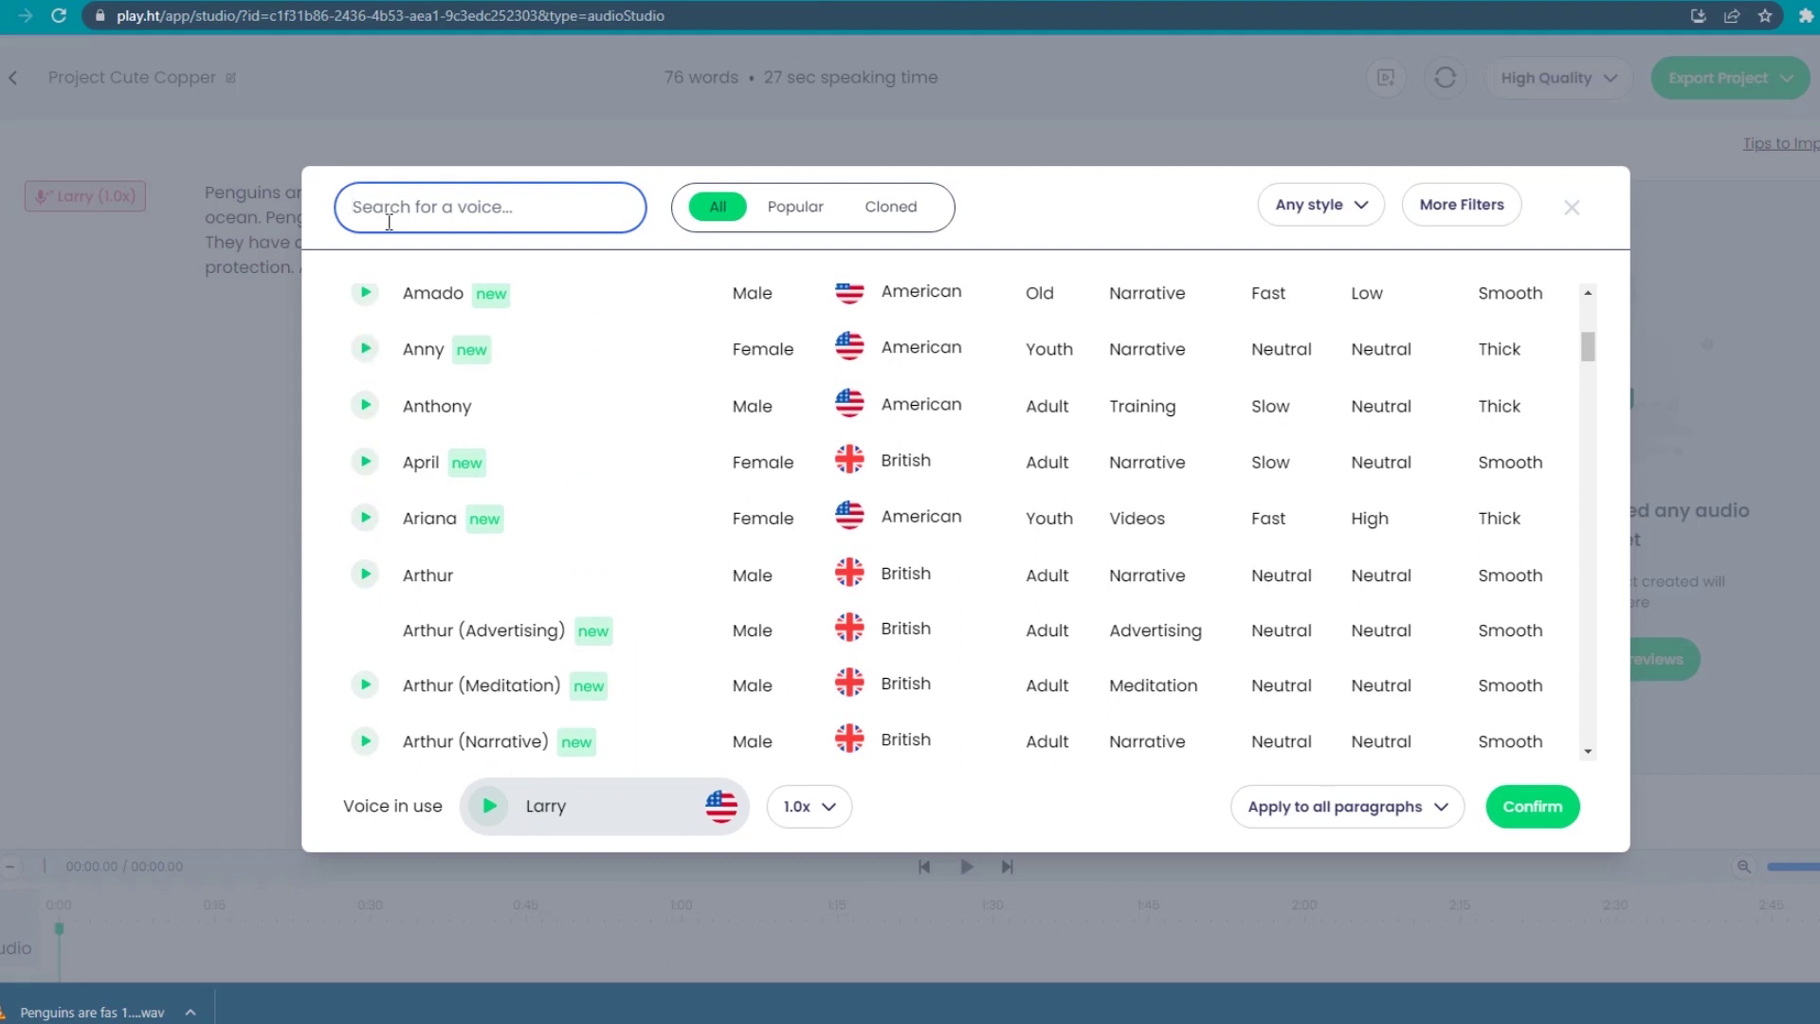
pyautogui.write('coo')
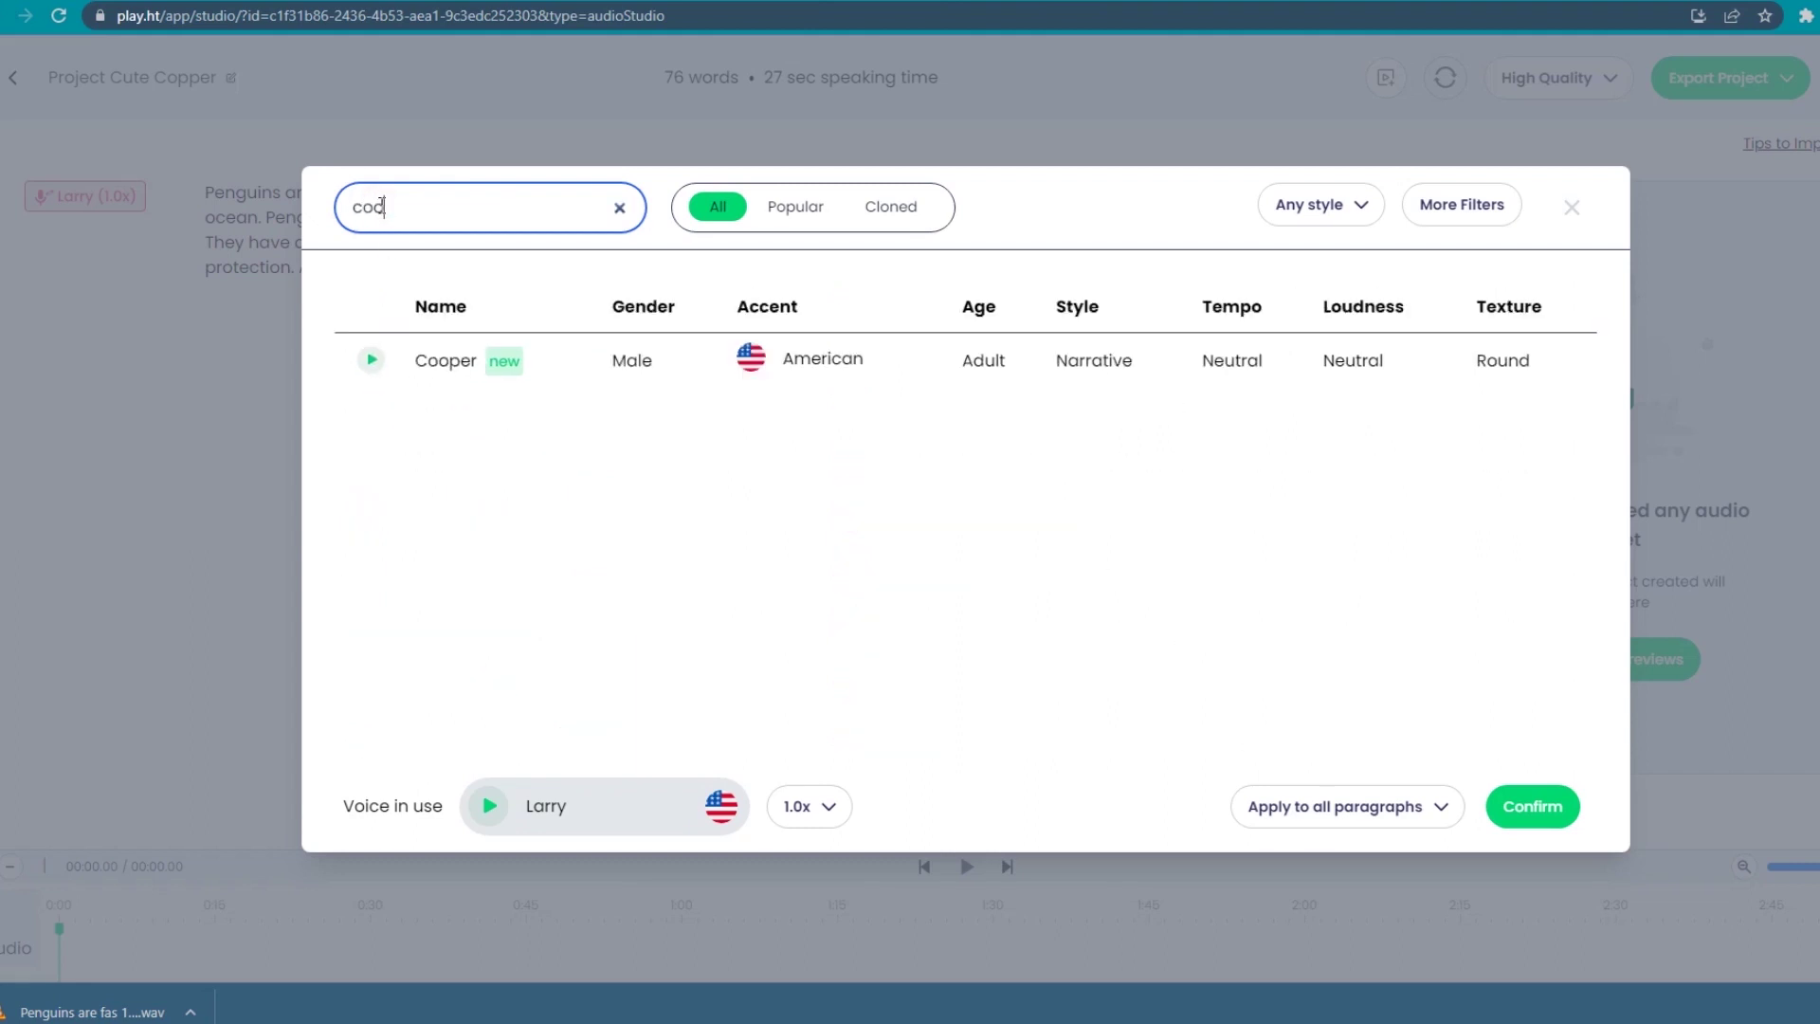
pyautogui.click(417, 364)
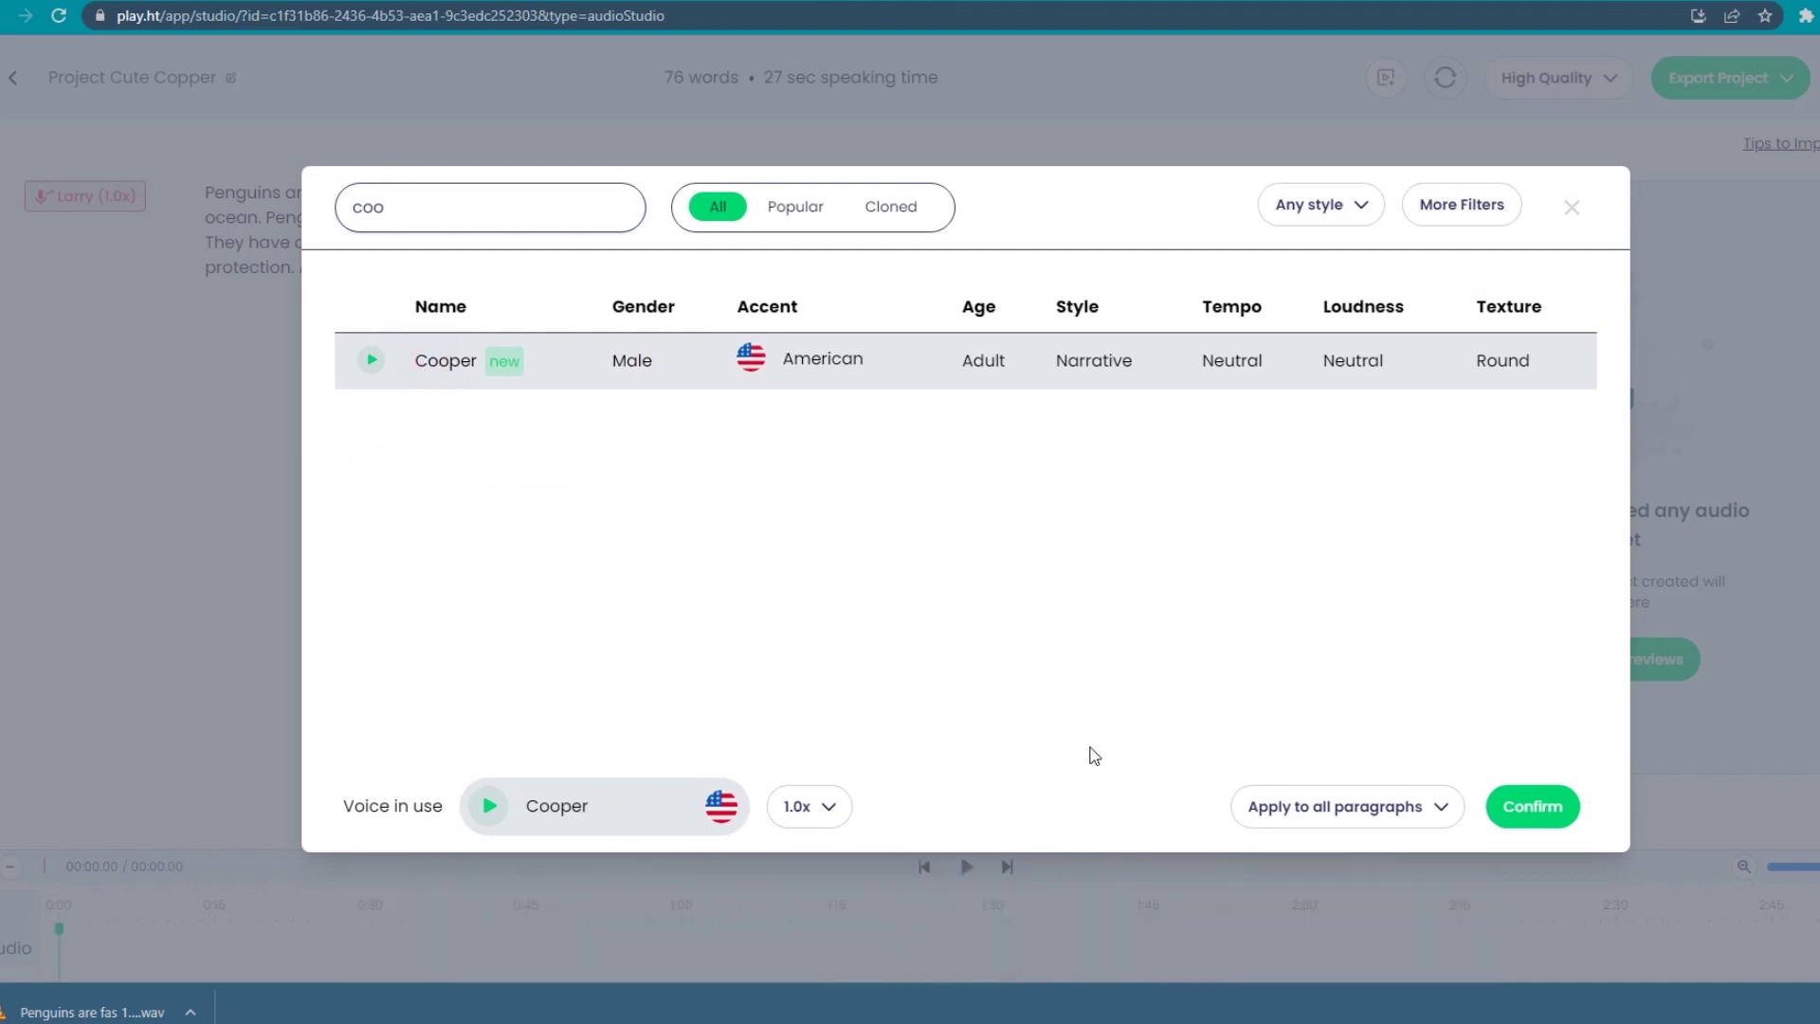
# Apply the Cooper voice to all paragraphs at 1.0x speed
pyautogui.click(1428, 815)
pyautogui.click(1341, 656)
pyautogui.click(830, 805)
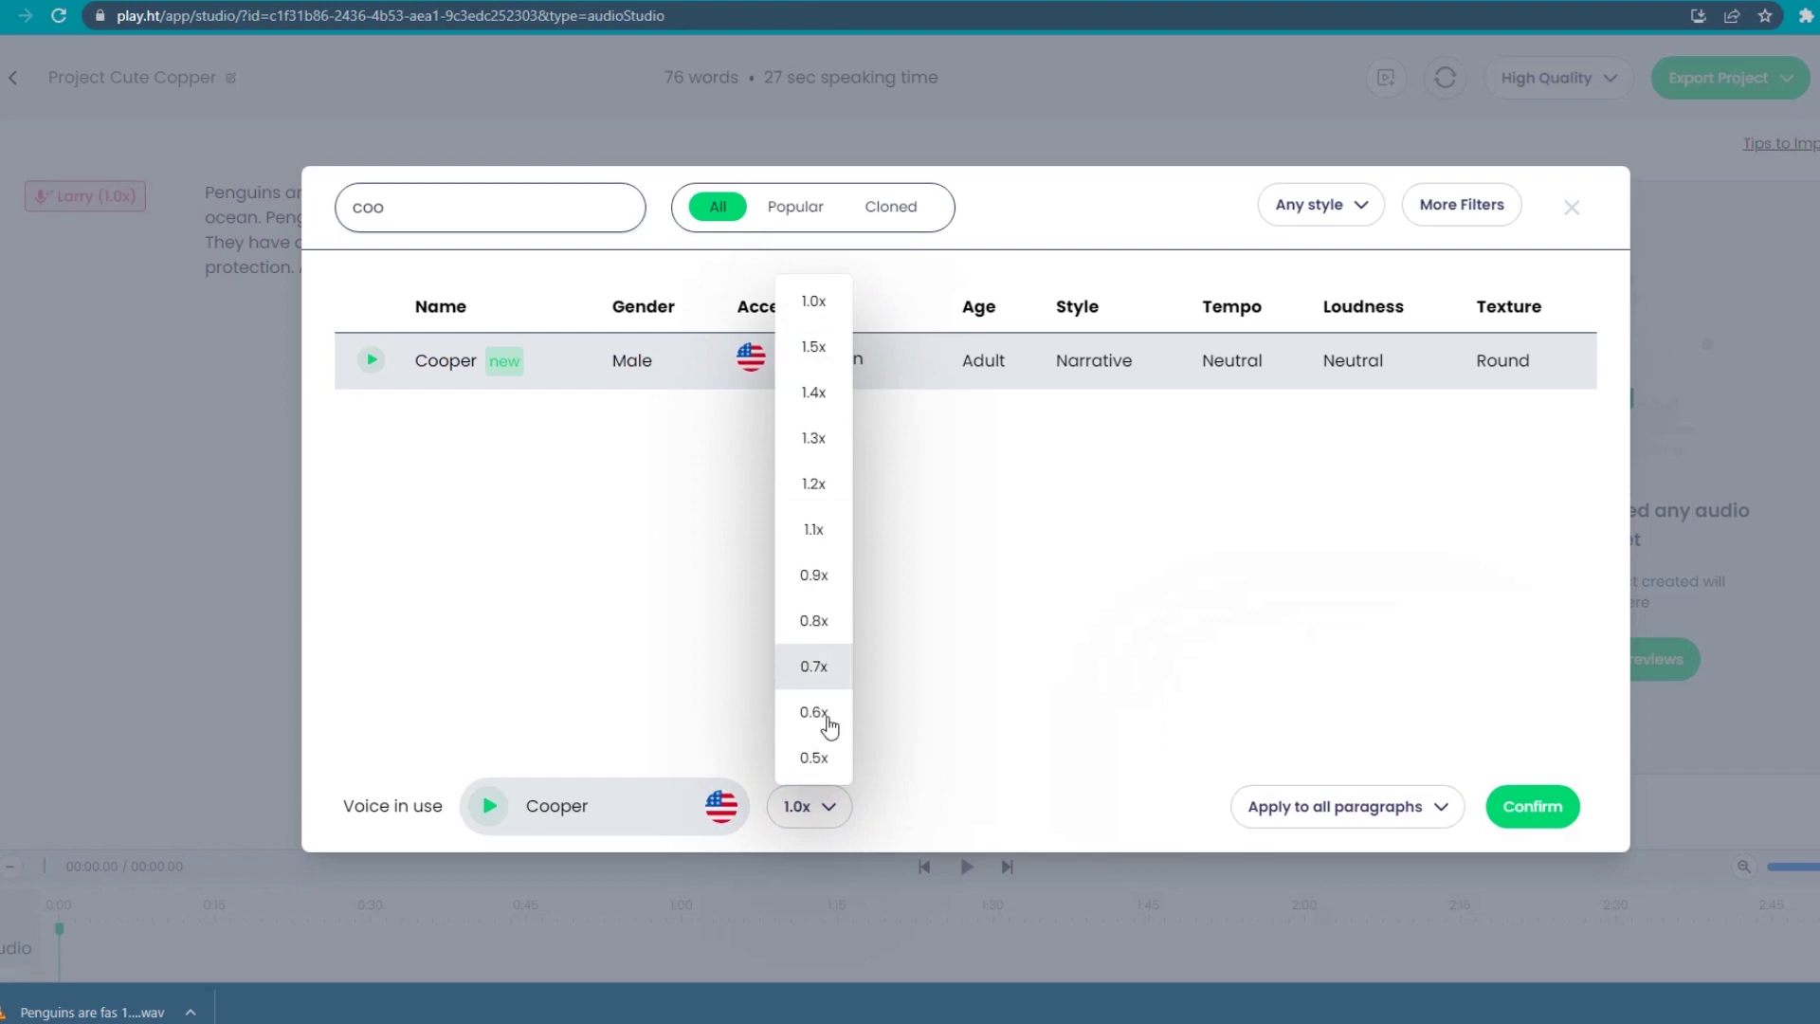
pyautogui.click(925, 787)
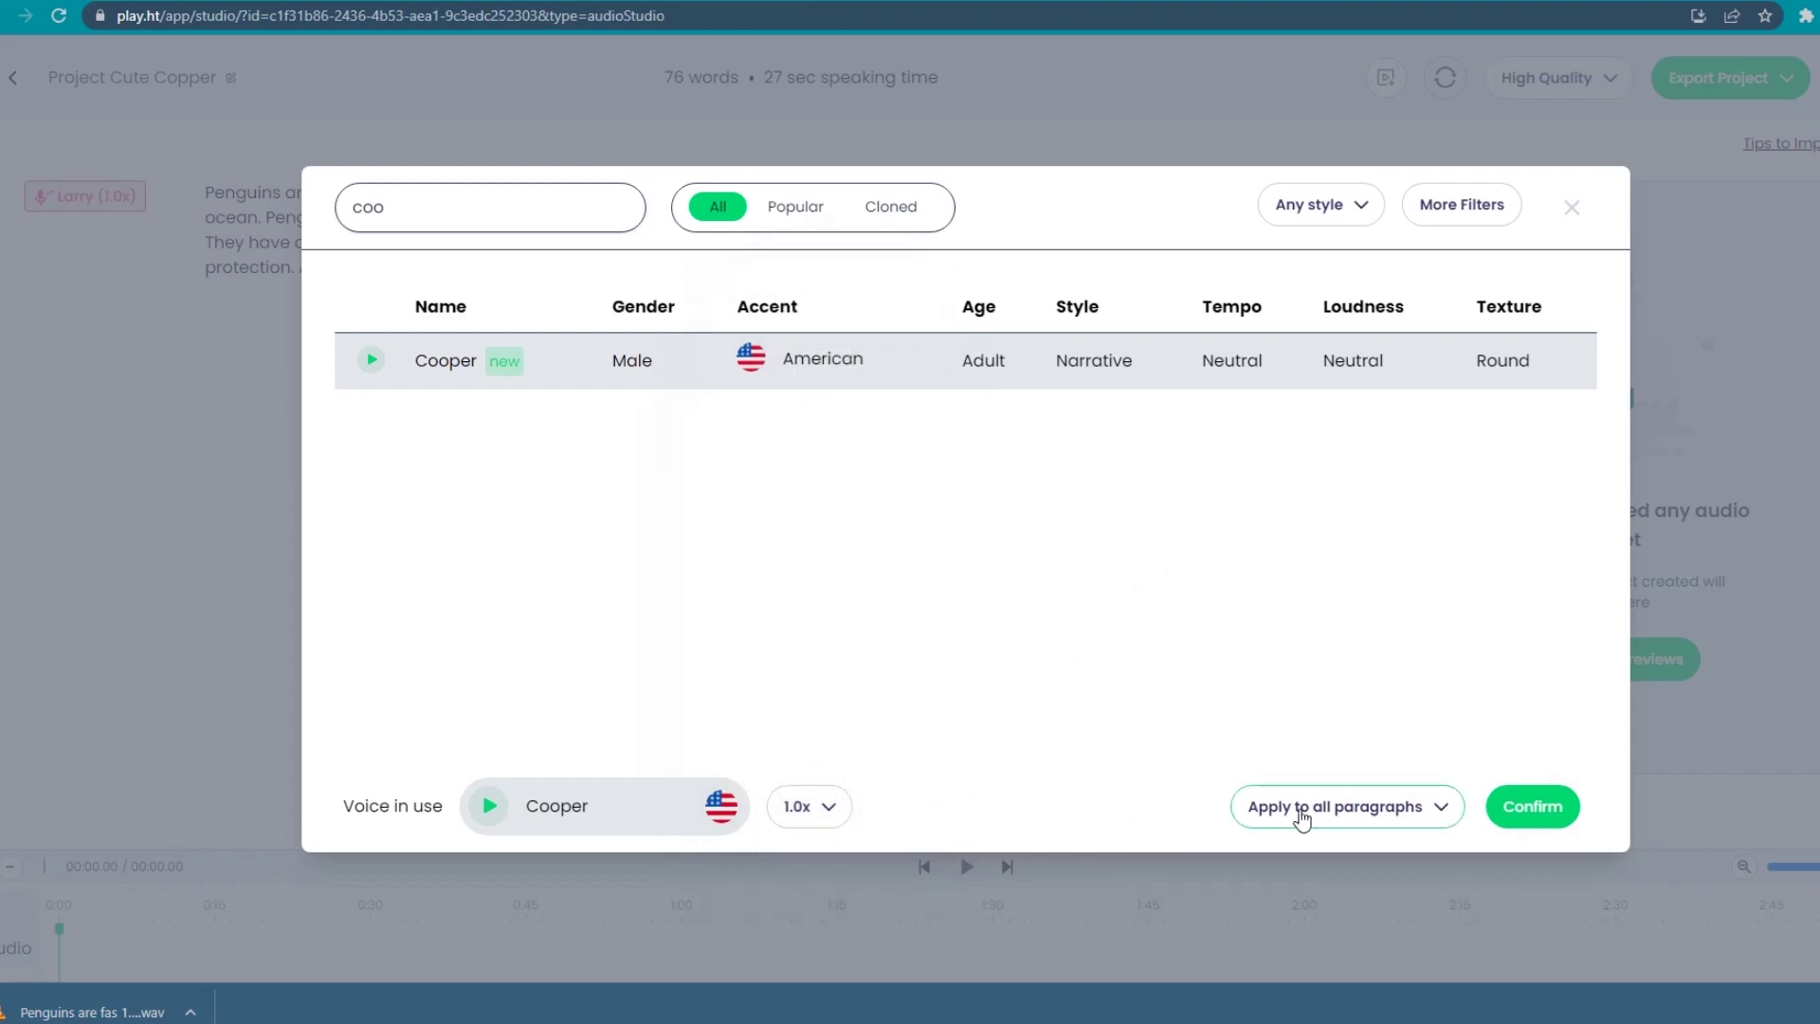
# Confirm Cooper, generate the 24-second narration preview, and download it as a WAV
pyautogui.click(1520, 806)
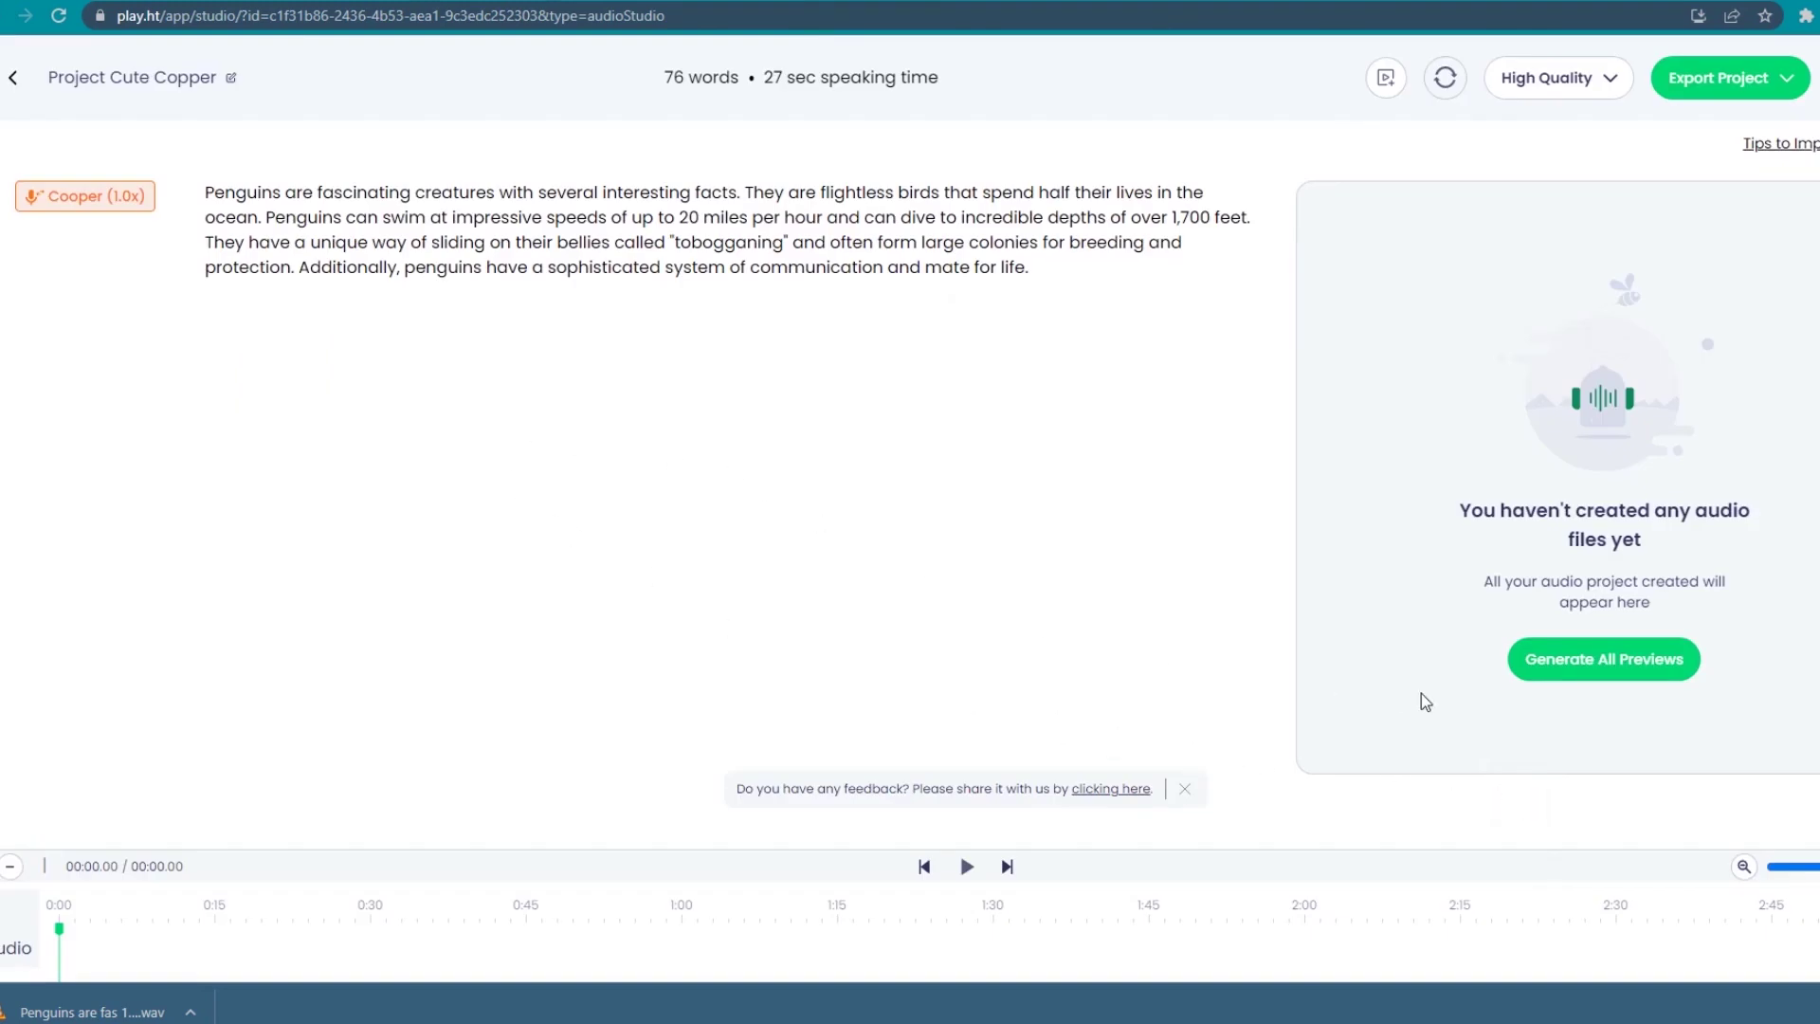
pyautogui.click(1598, 664)
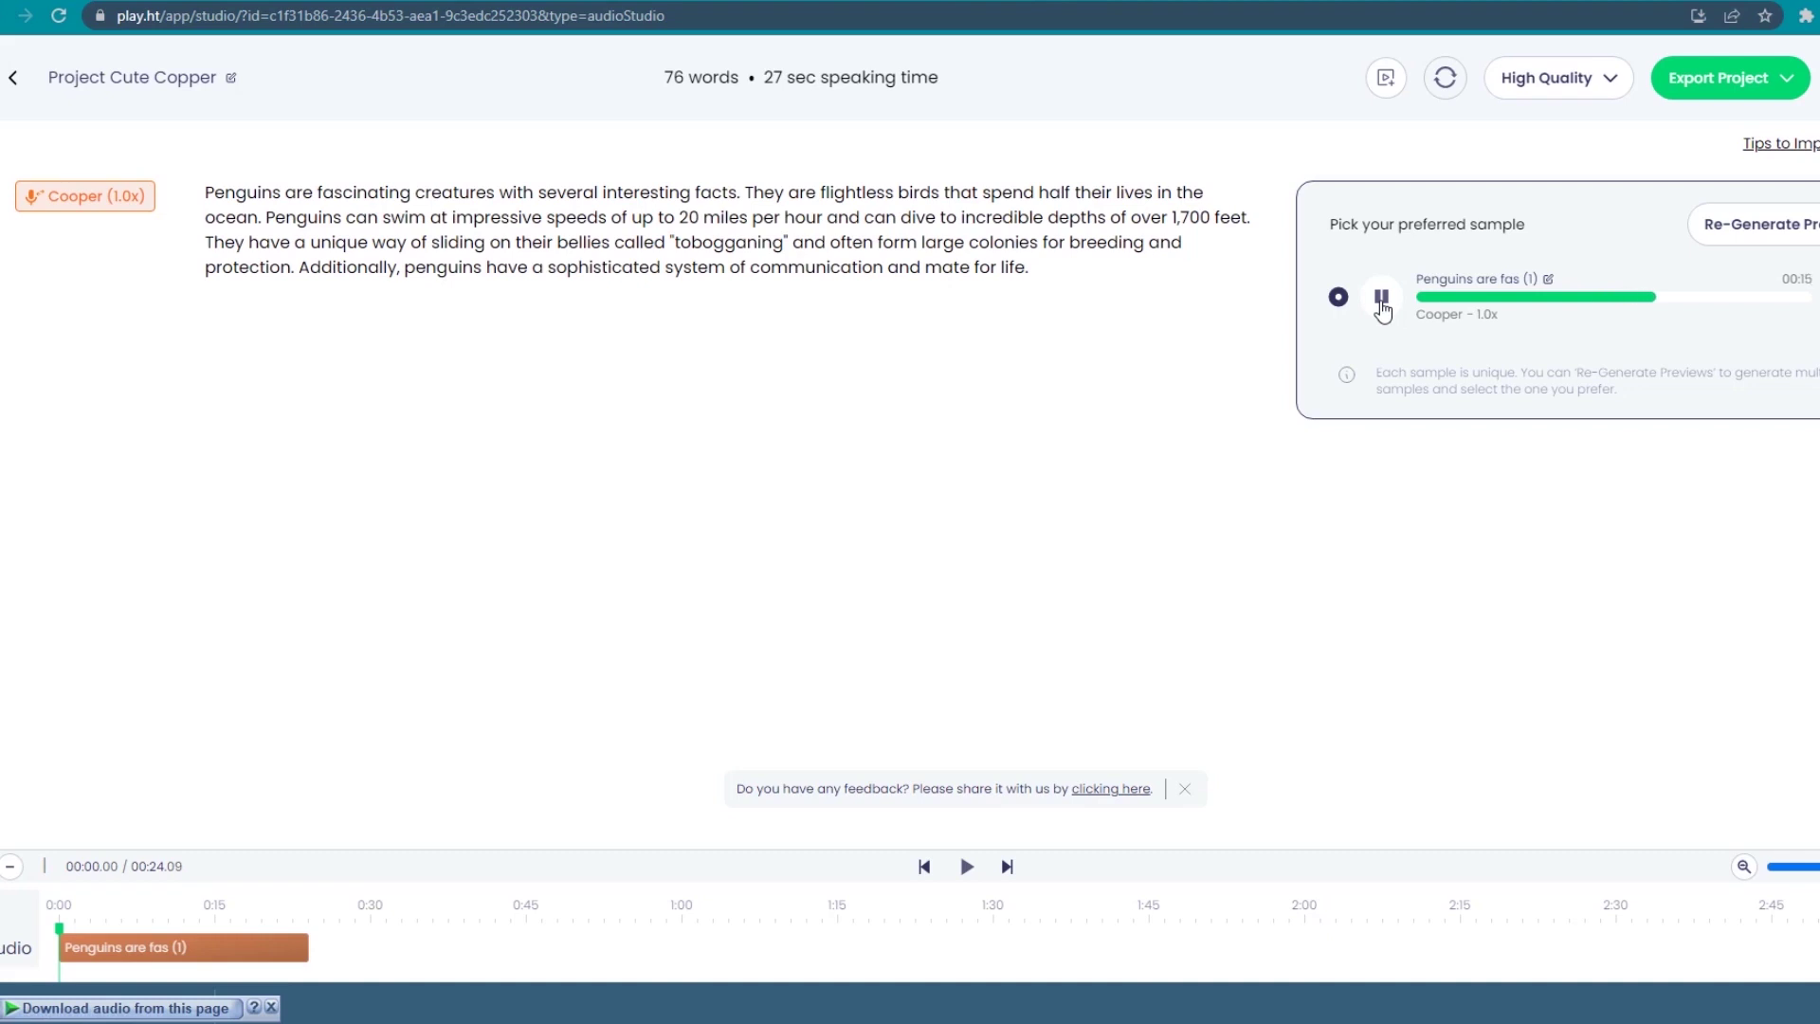
pyautogui.click(1381, 298)
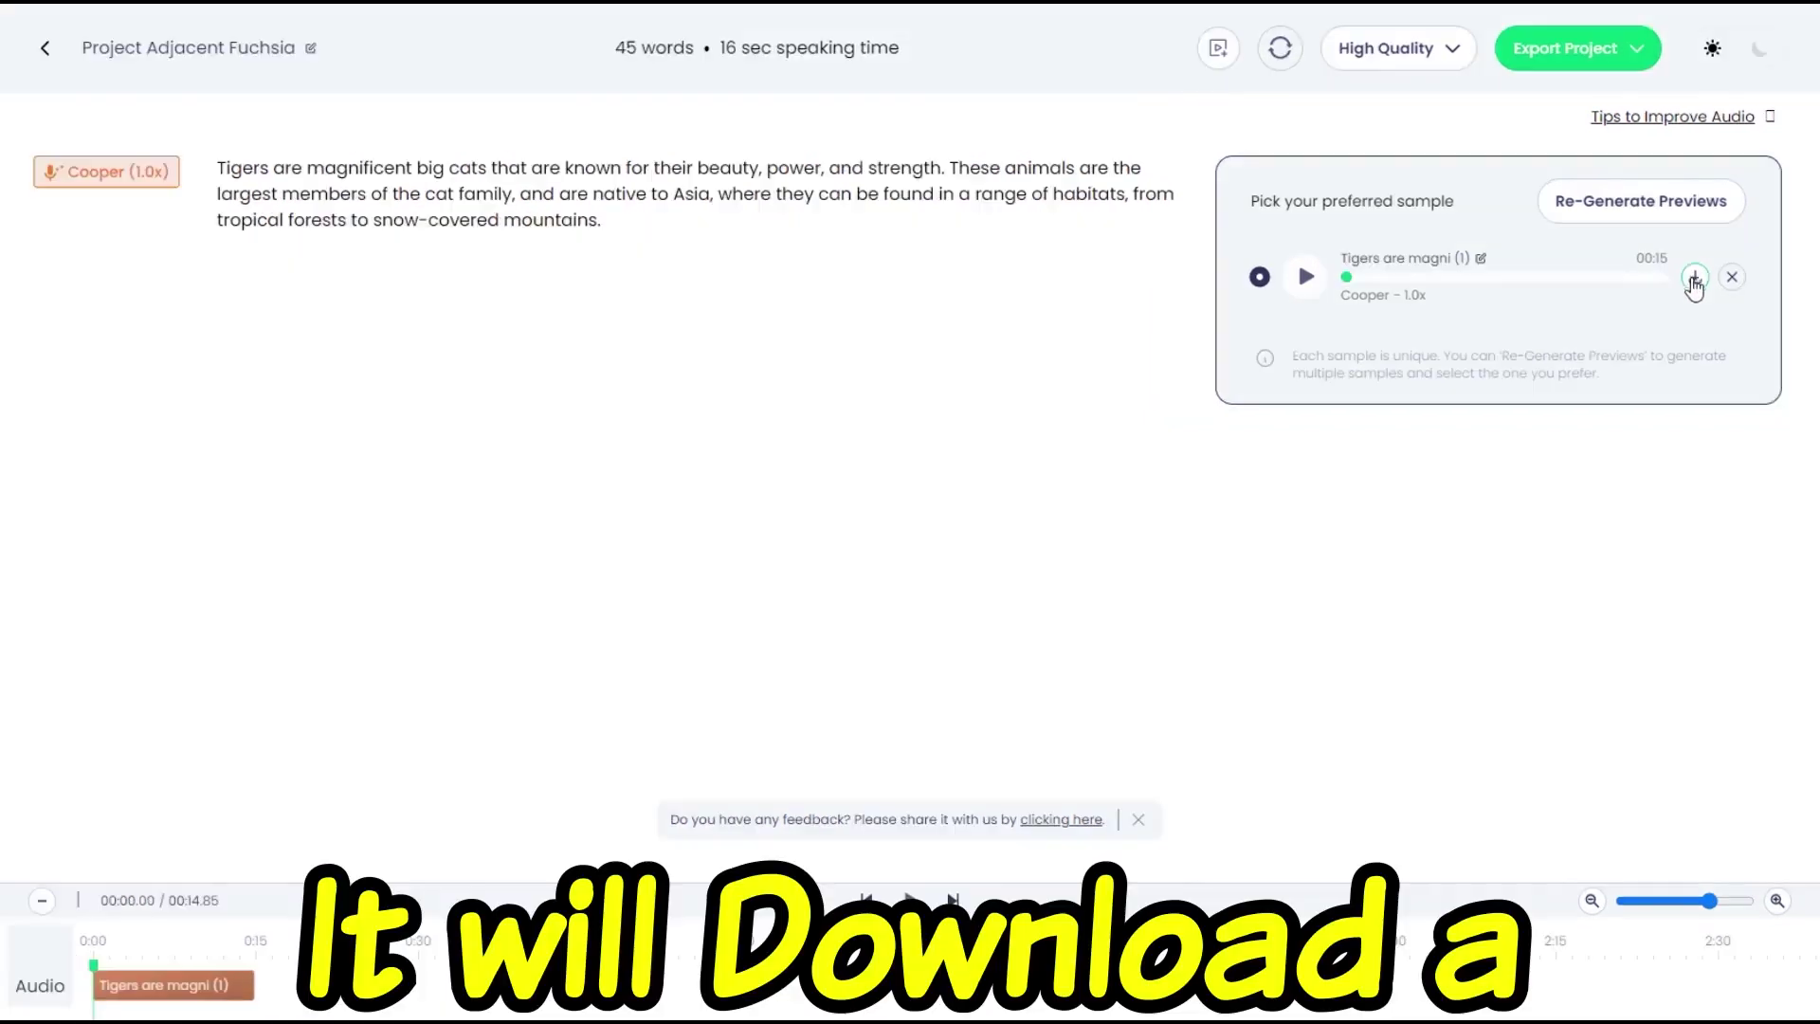
pyautogui.click(1695, 286)
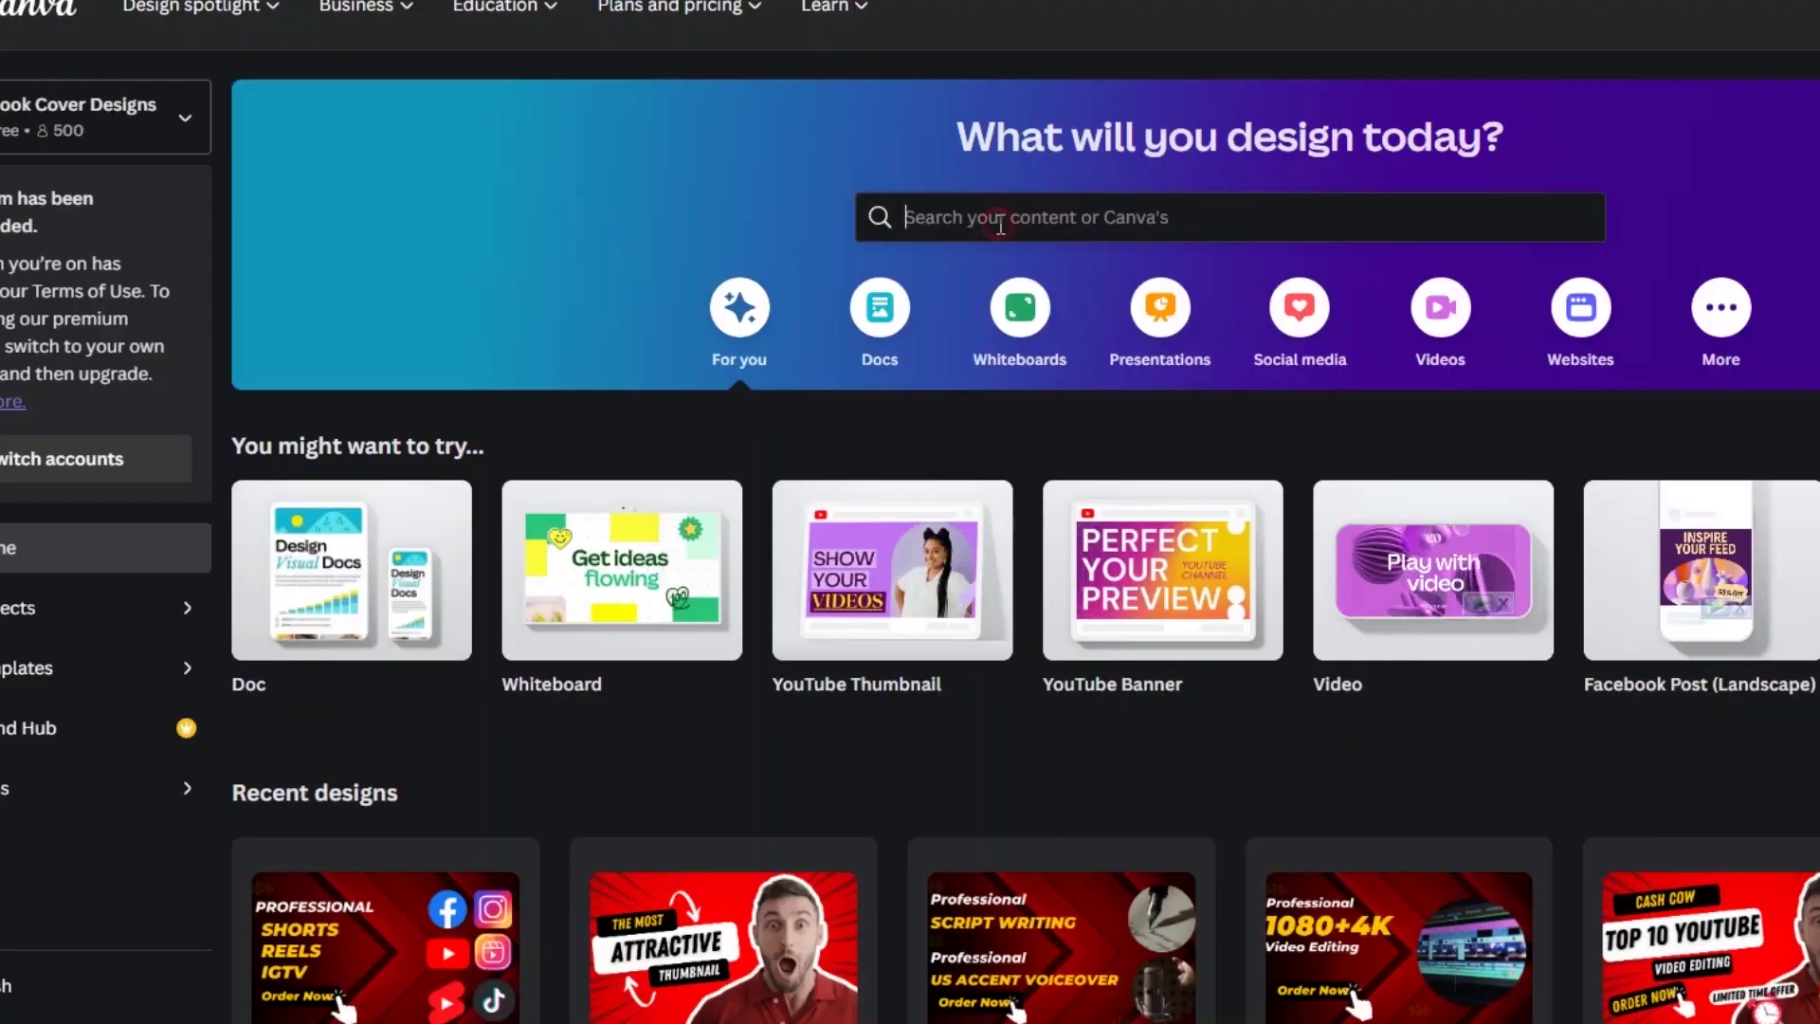
# Create a blank YouTube Shorts design in Canva and add the uploaded penguin narration audio
pyautogui.click(1000, 218)
pyautogui.write('youtub')
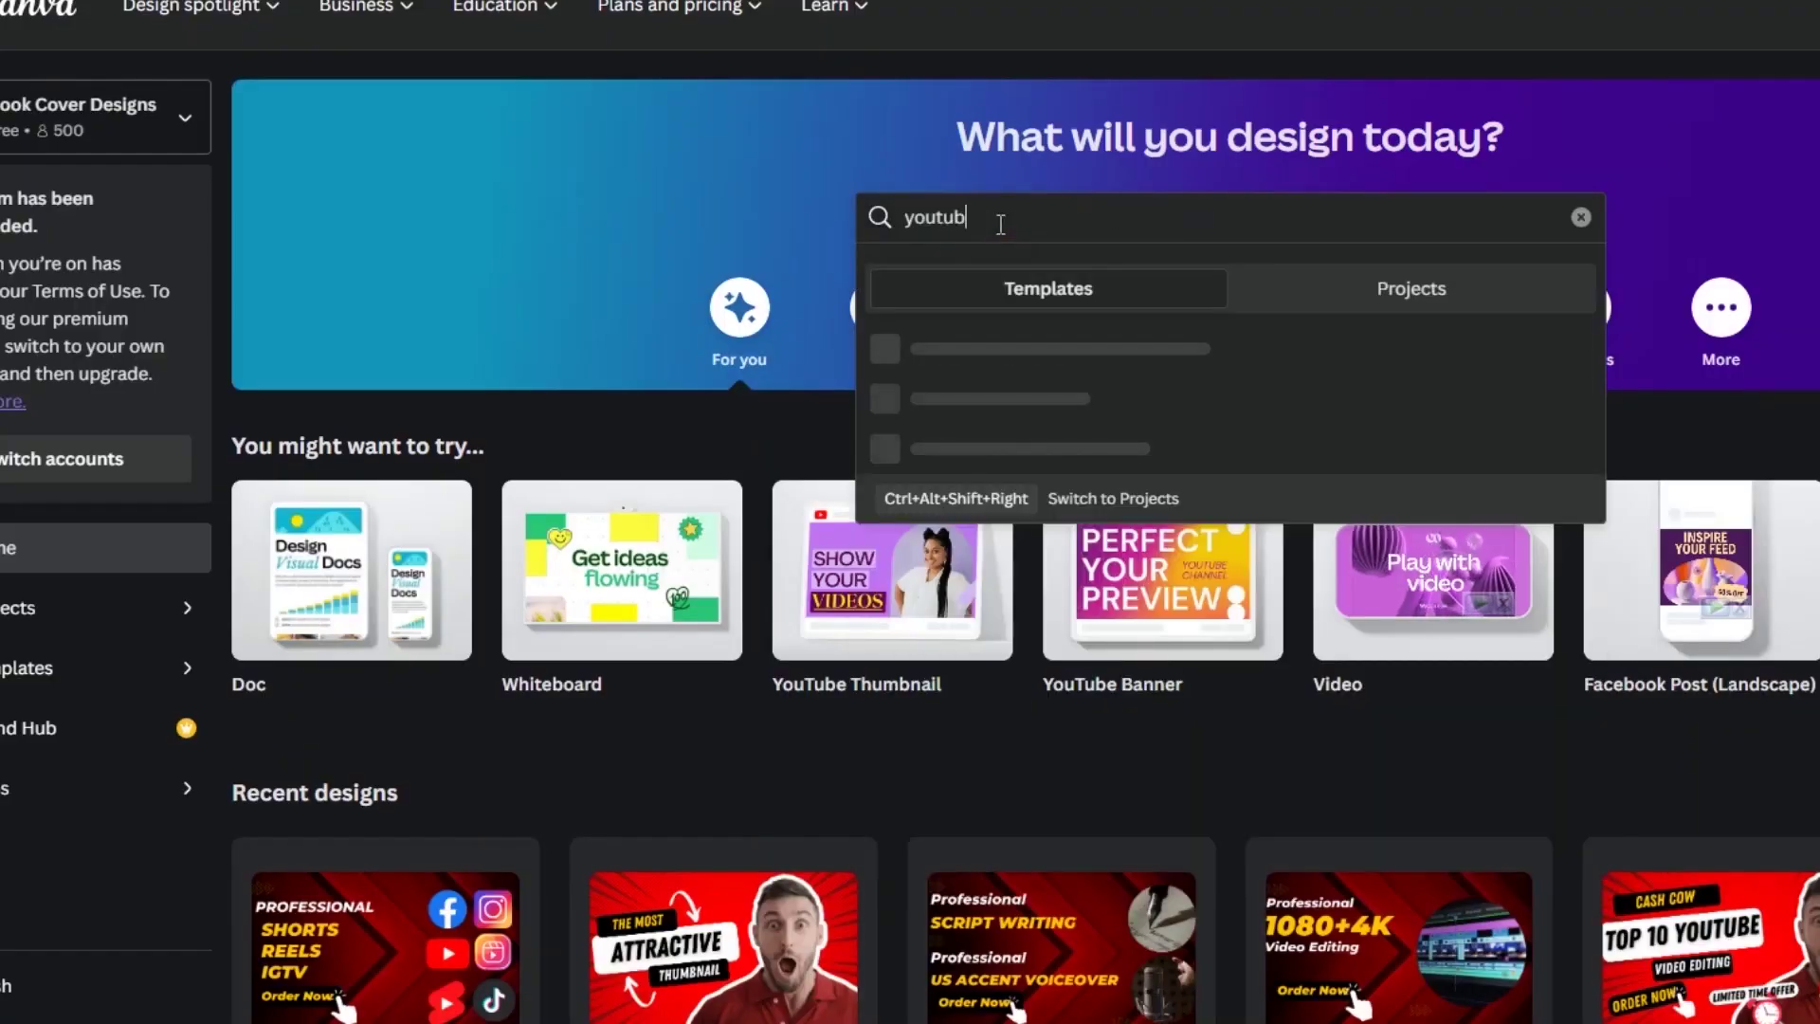
pyautogui.write('e short')
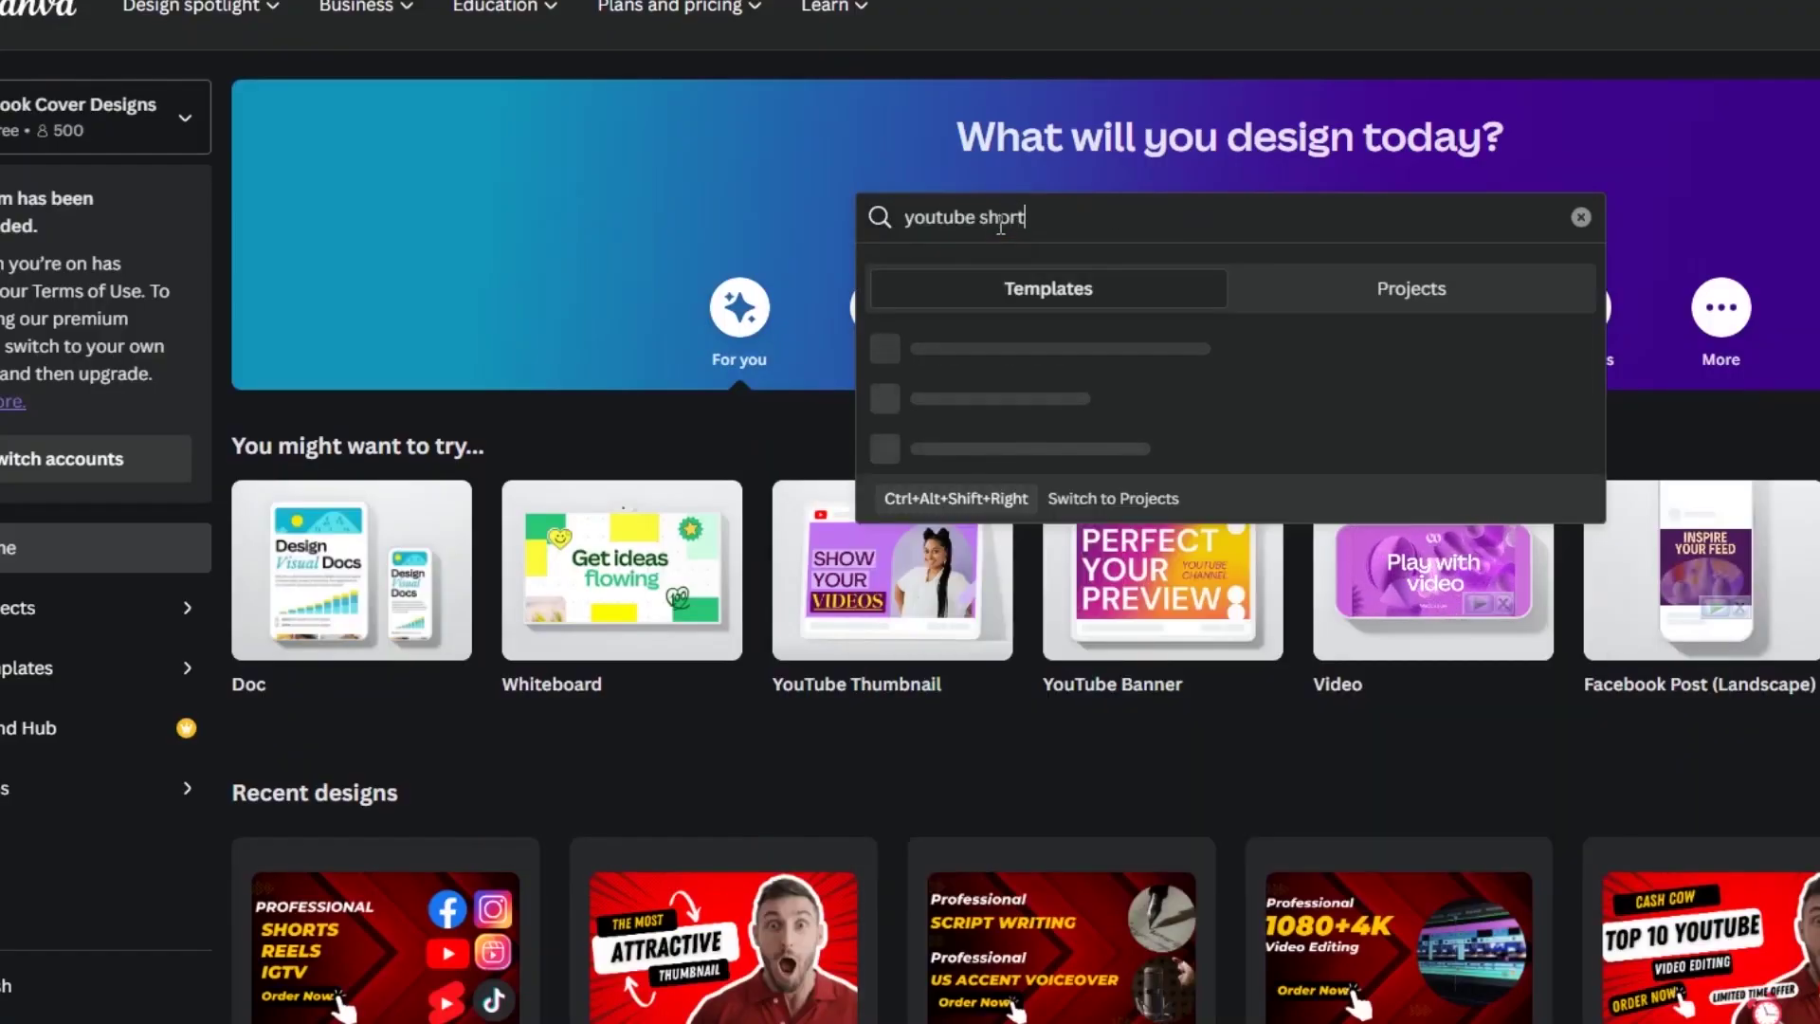
pyautogui.write('s')
pyautogui.press('Return')
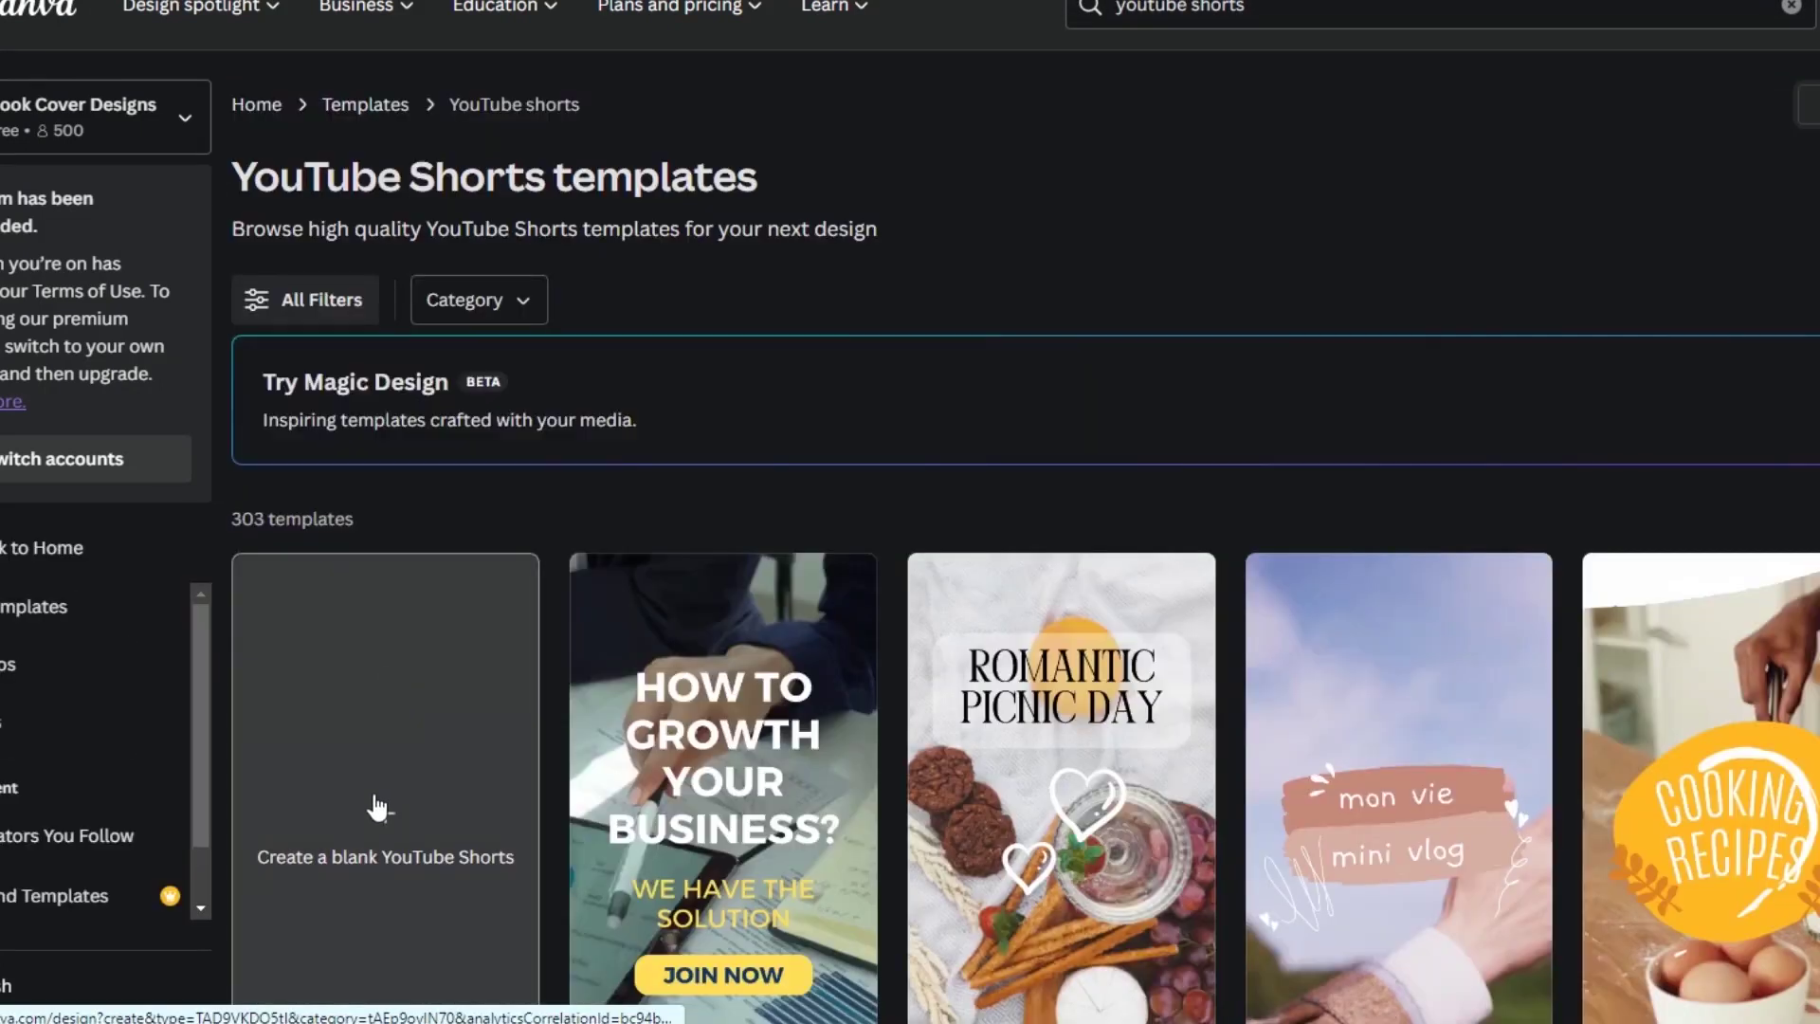
pyautogui.click(377, 806)
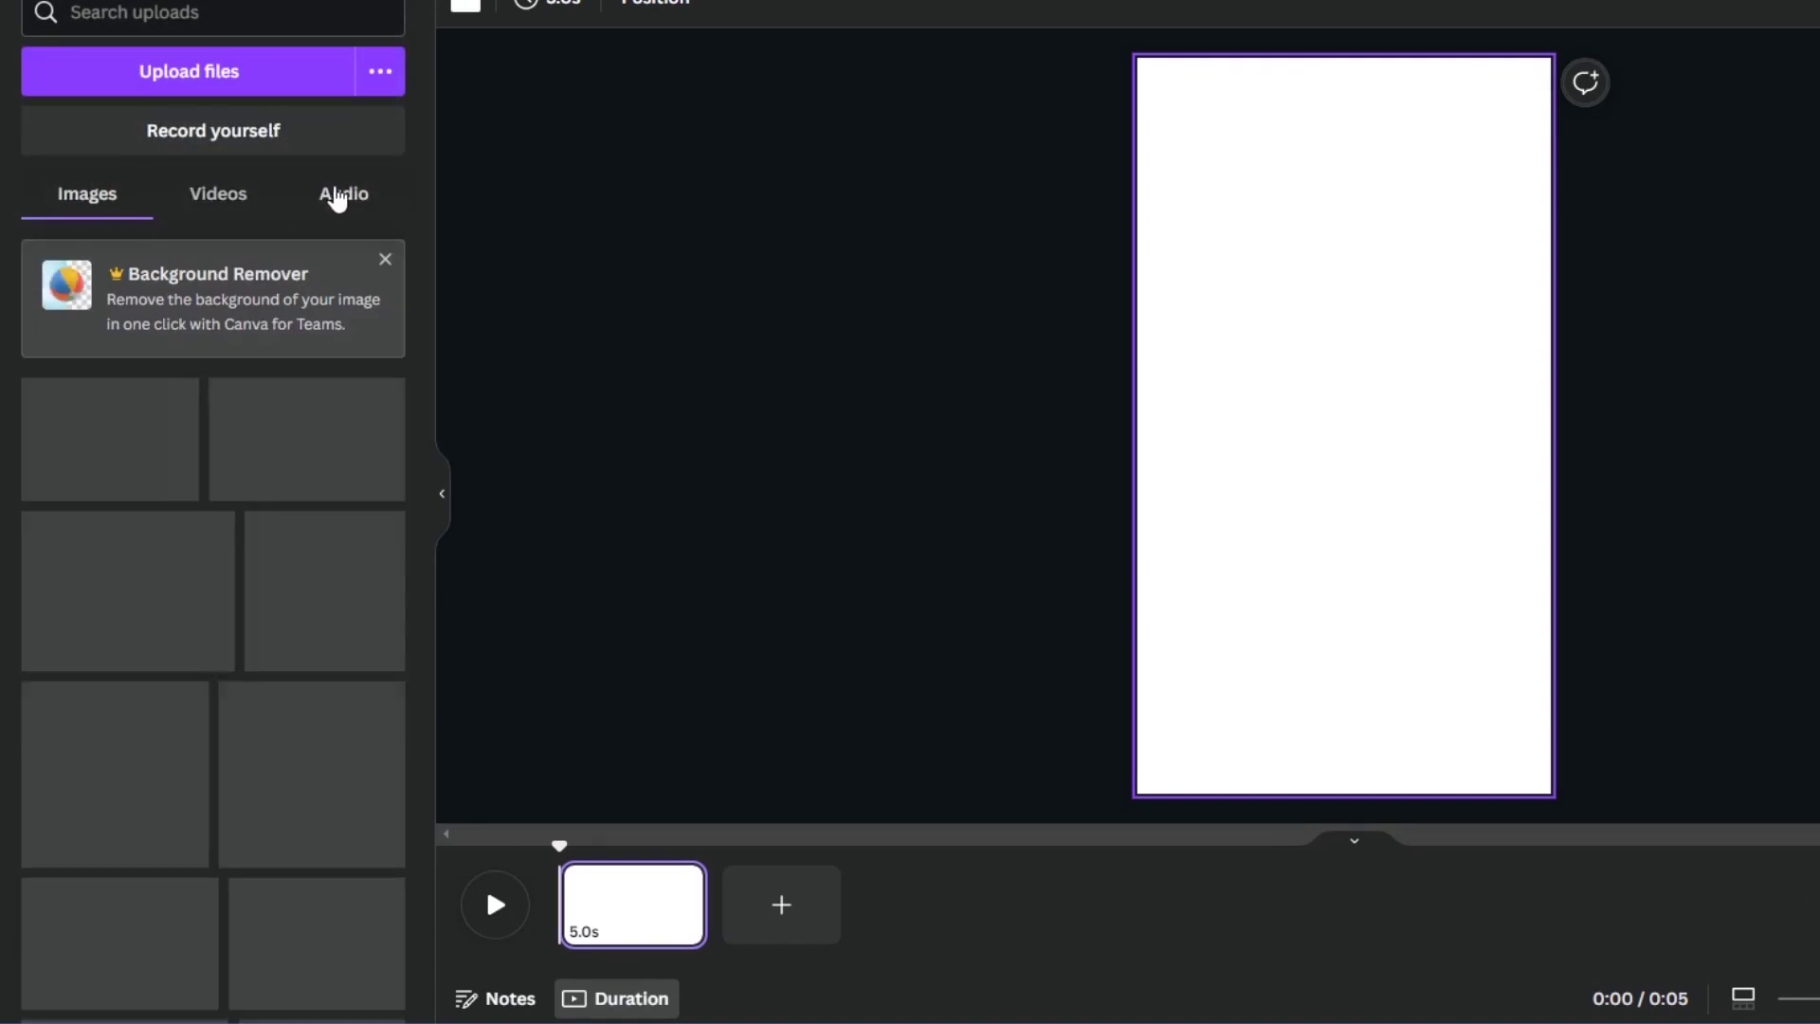
pyautogui.click(340, 197)
pyautogui.moveTo(155, 297); pyautogui.dragTo(664, 937)
# Align the narration to the timeline start and trim the page to the narration's length
pyautogui.moveTo(705, 850); pyautogui.dragTo(1282, 850)
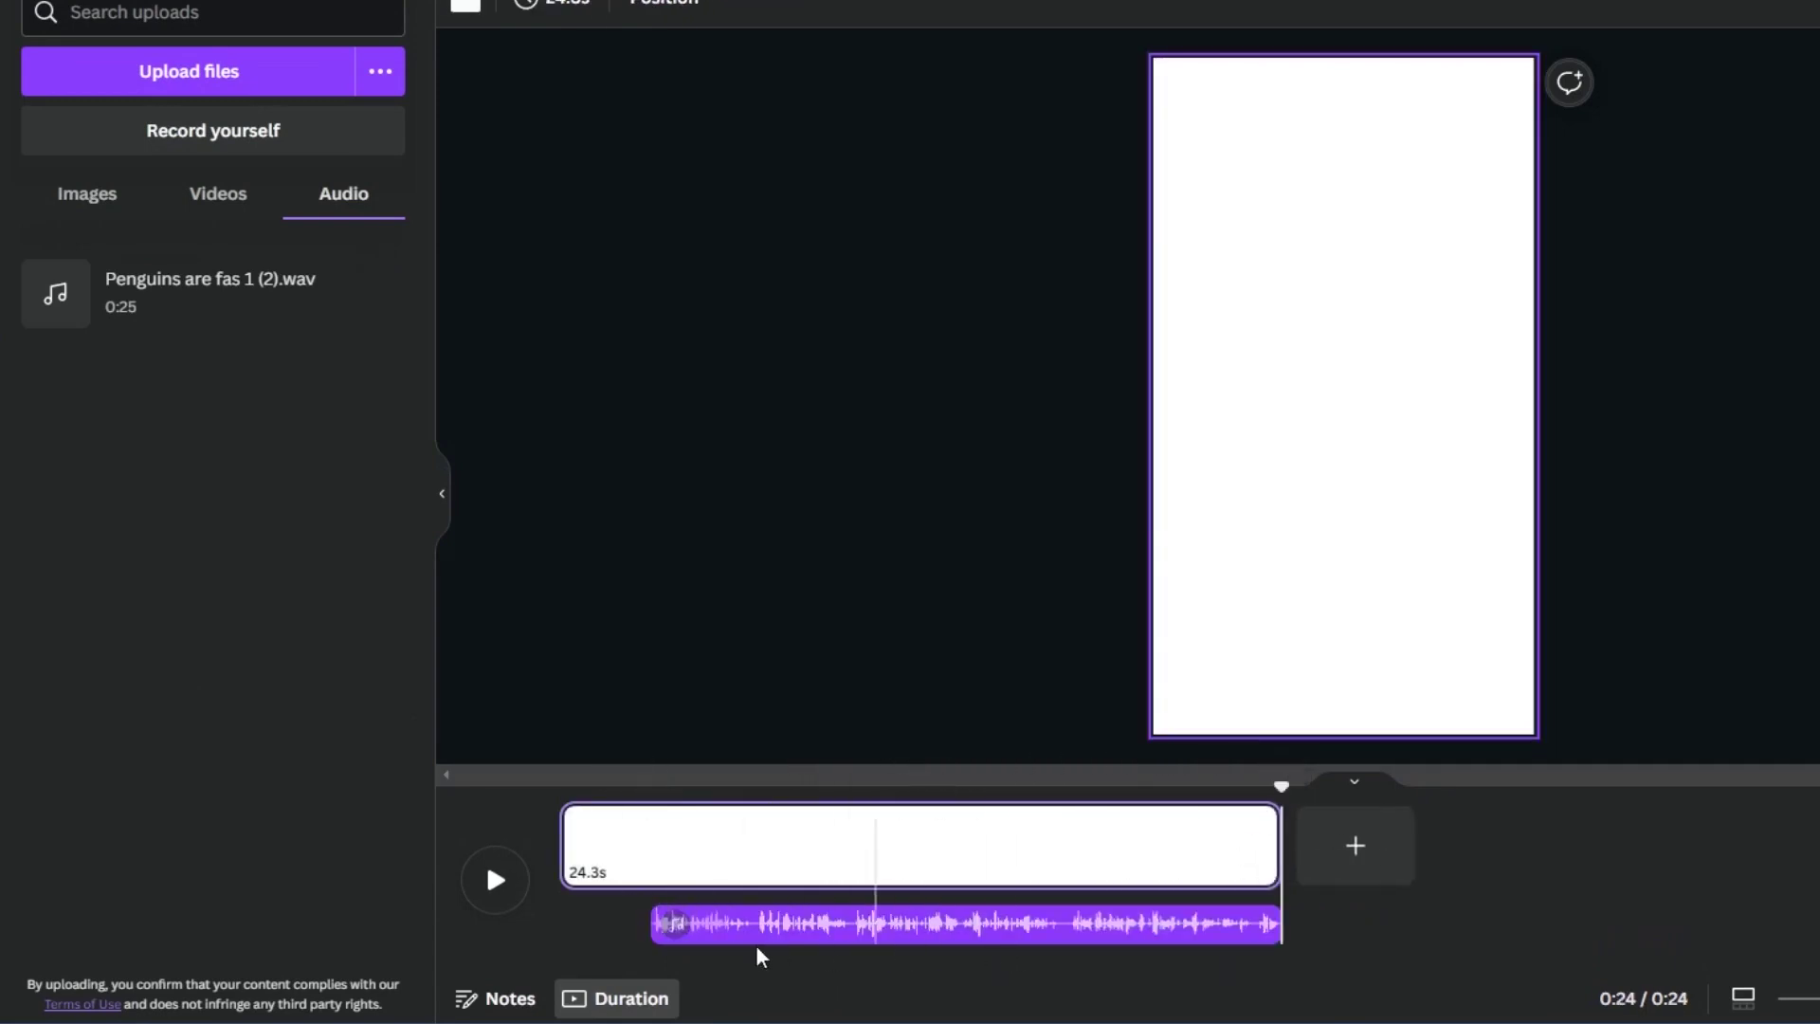
pyautogui.moveTo(671, 924); pyautogui.dragTo(580, 929)
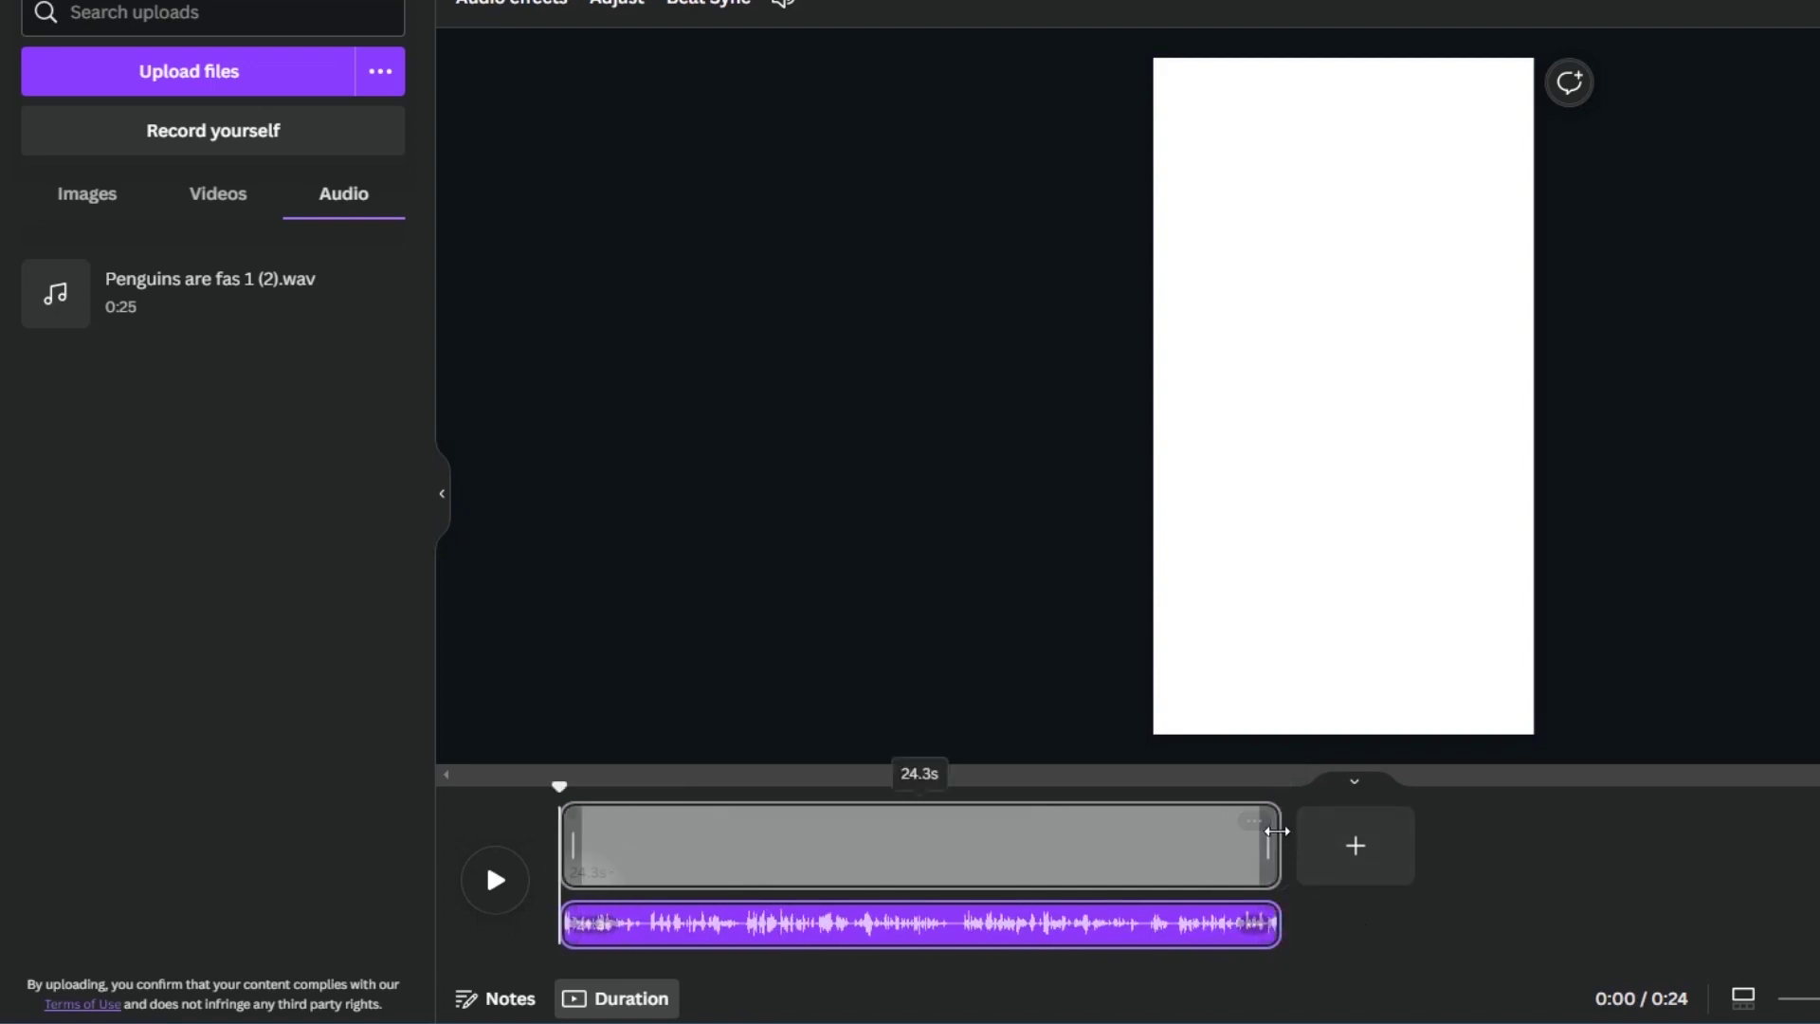
pyautogui.moveTo(1280, 843); pyautogui.dragTo(1524, 844)
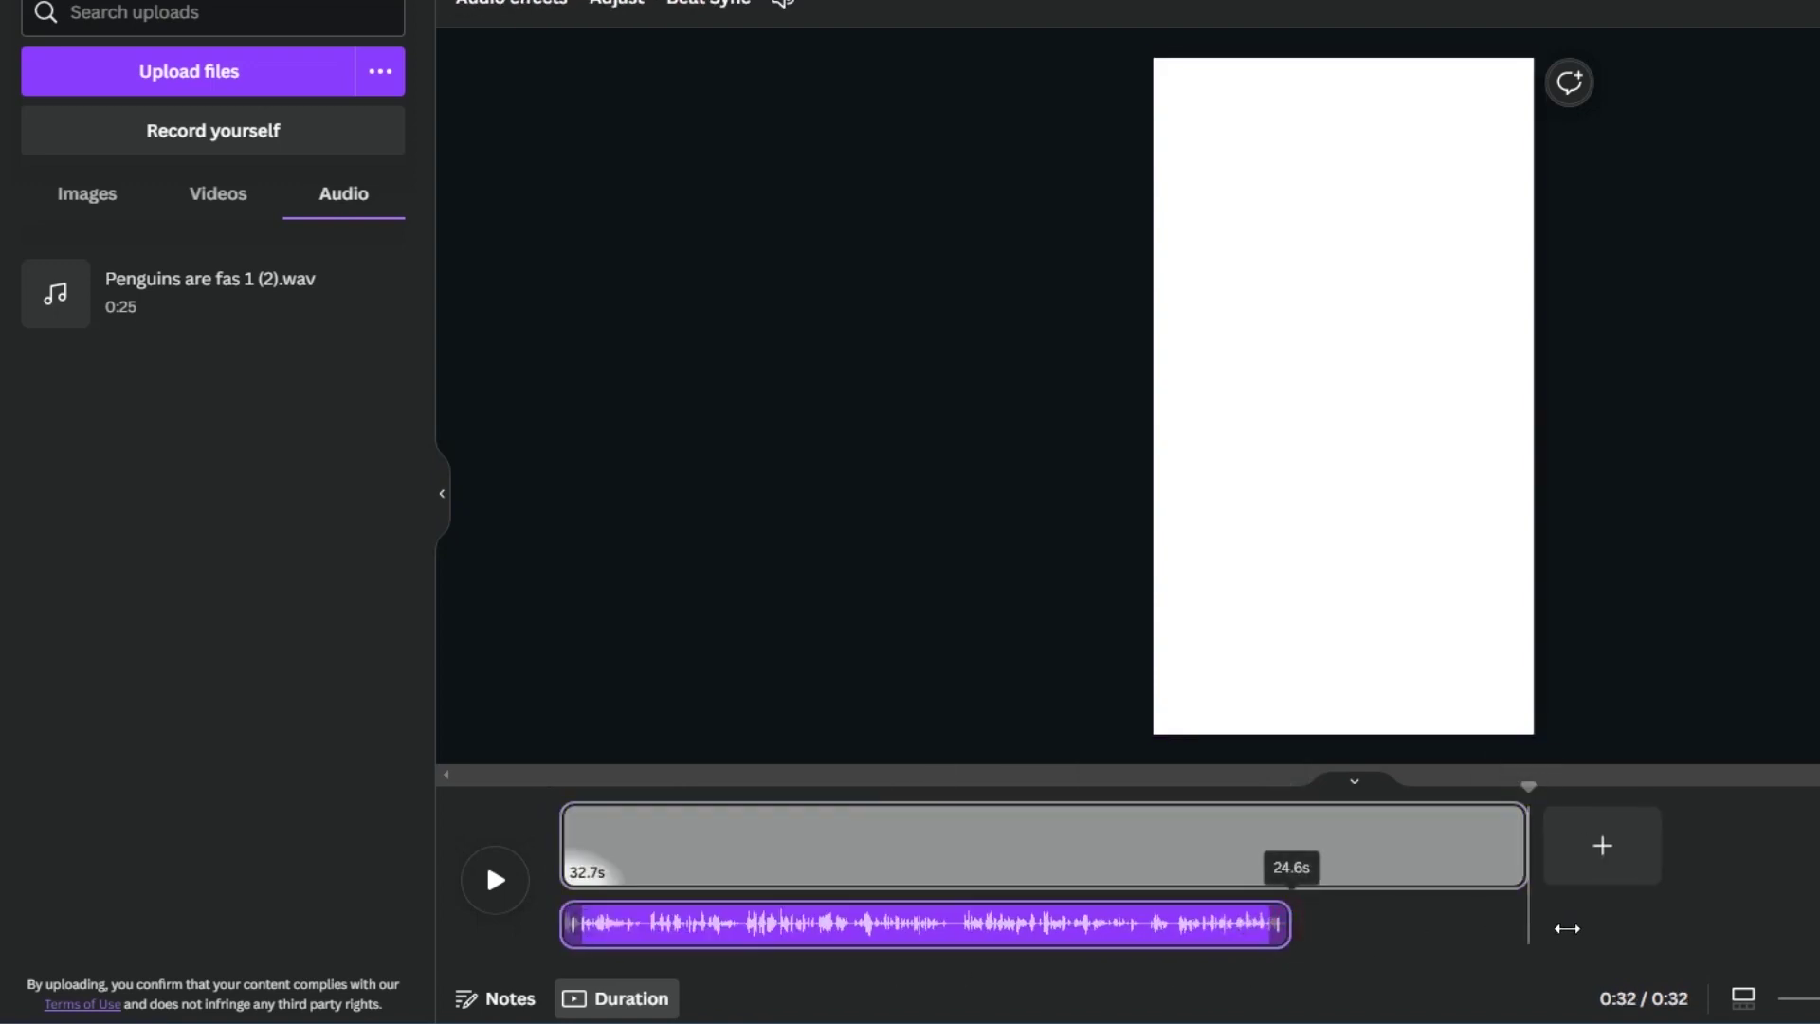
pyautogui.moveTo(1526, 845); pyautogui.dragTo(1285, 886)
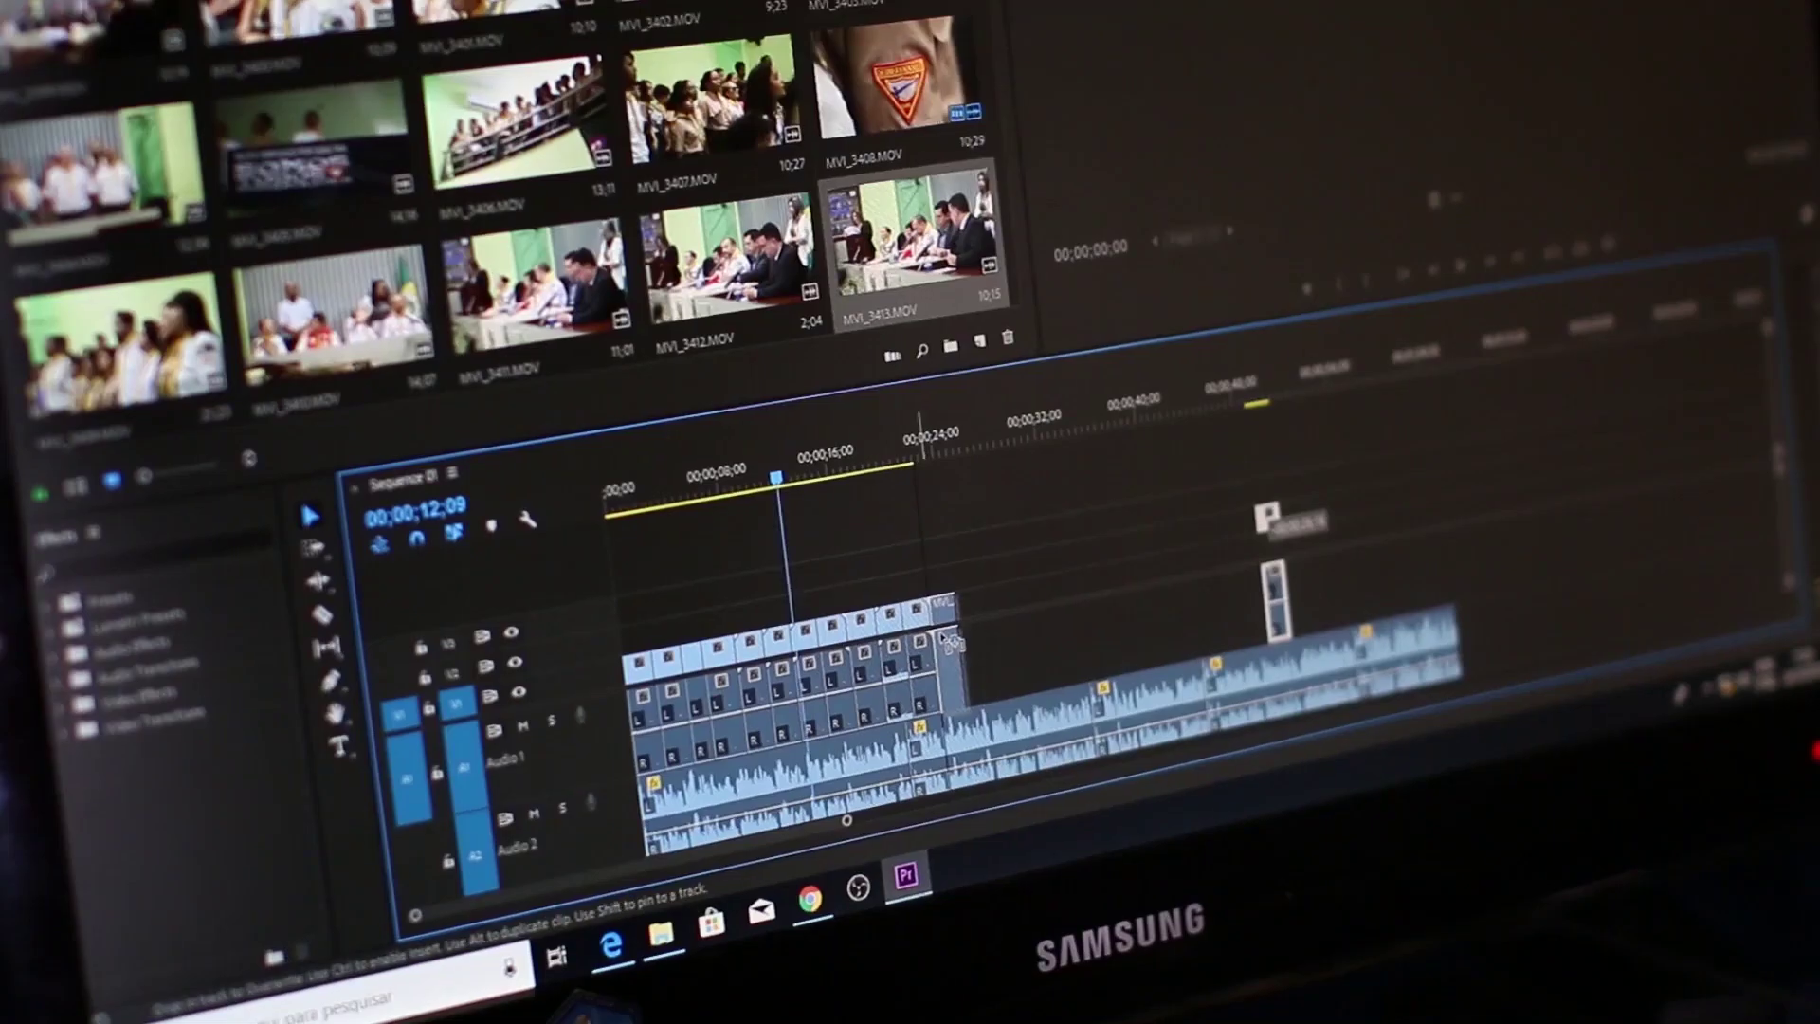
pyautogui.moveTo(948, 641); pyautogui.dragTo(951, 642)
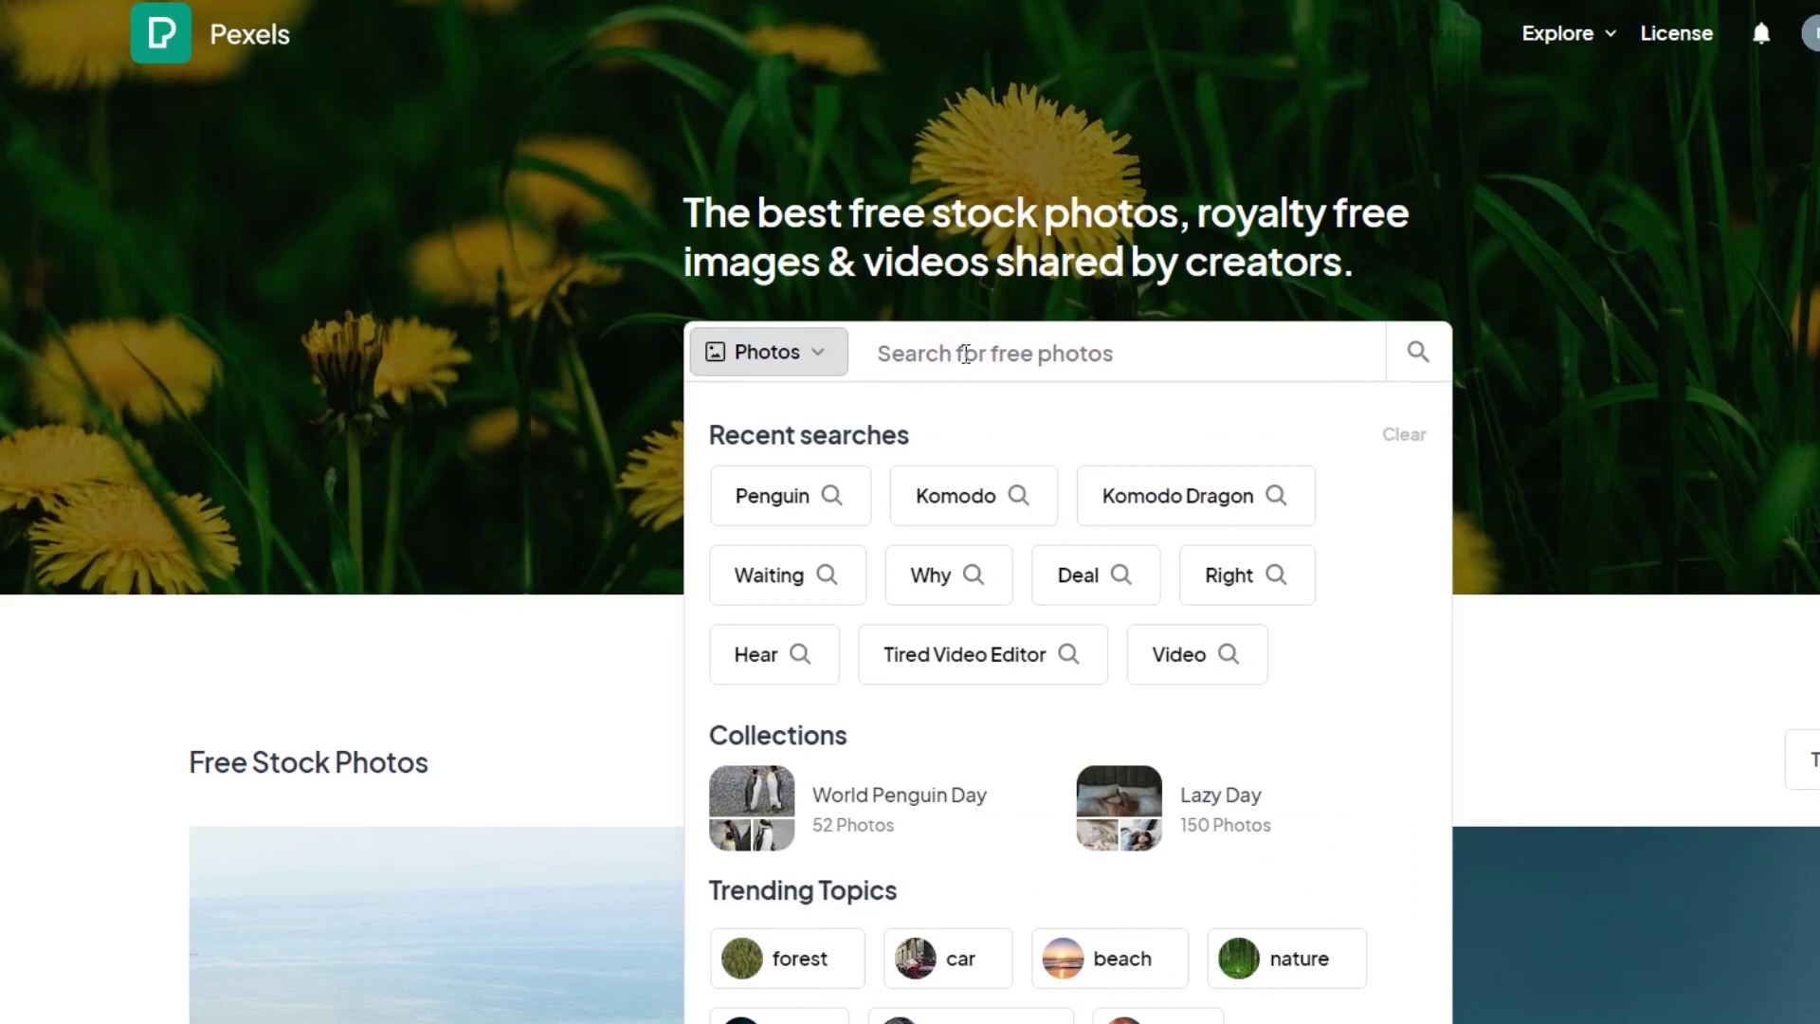
# Search Pexels for 'penguin' and filter the photos to vertical orientation
pyautogui.write('penguin')
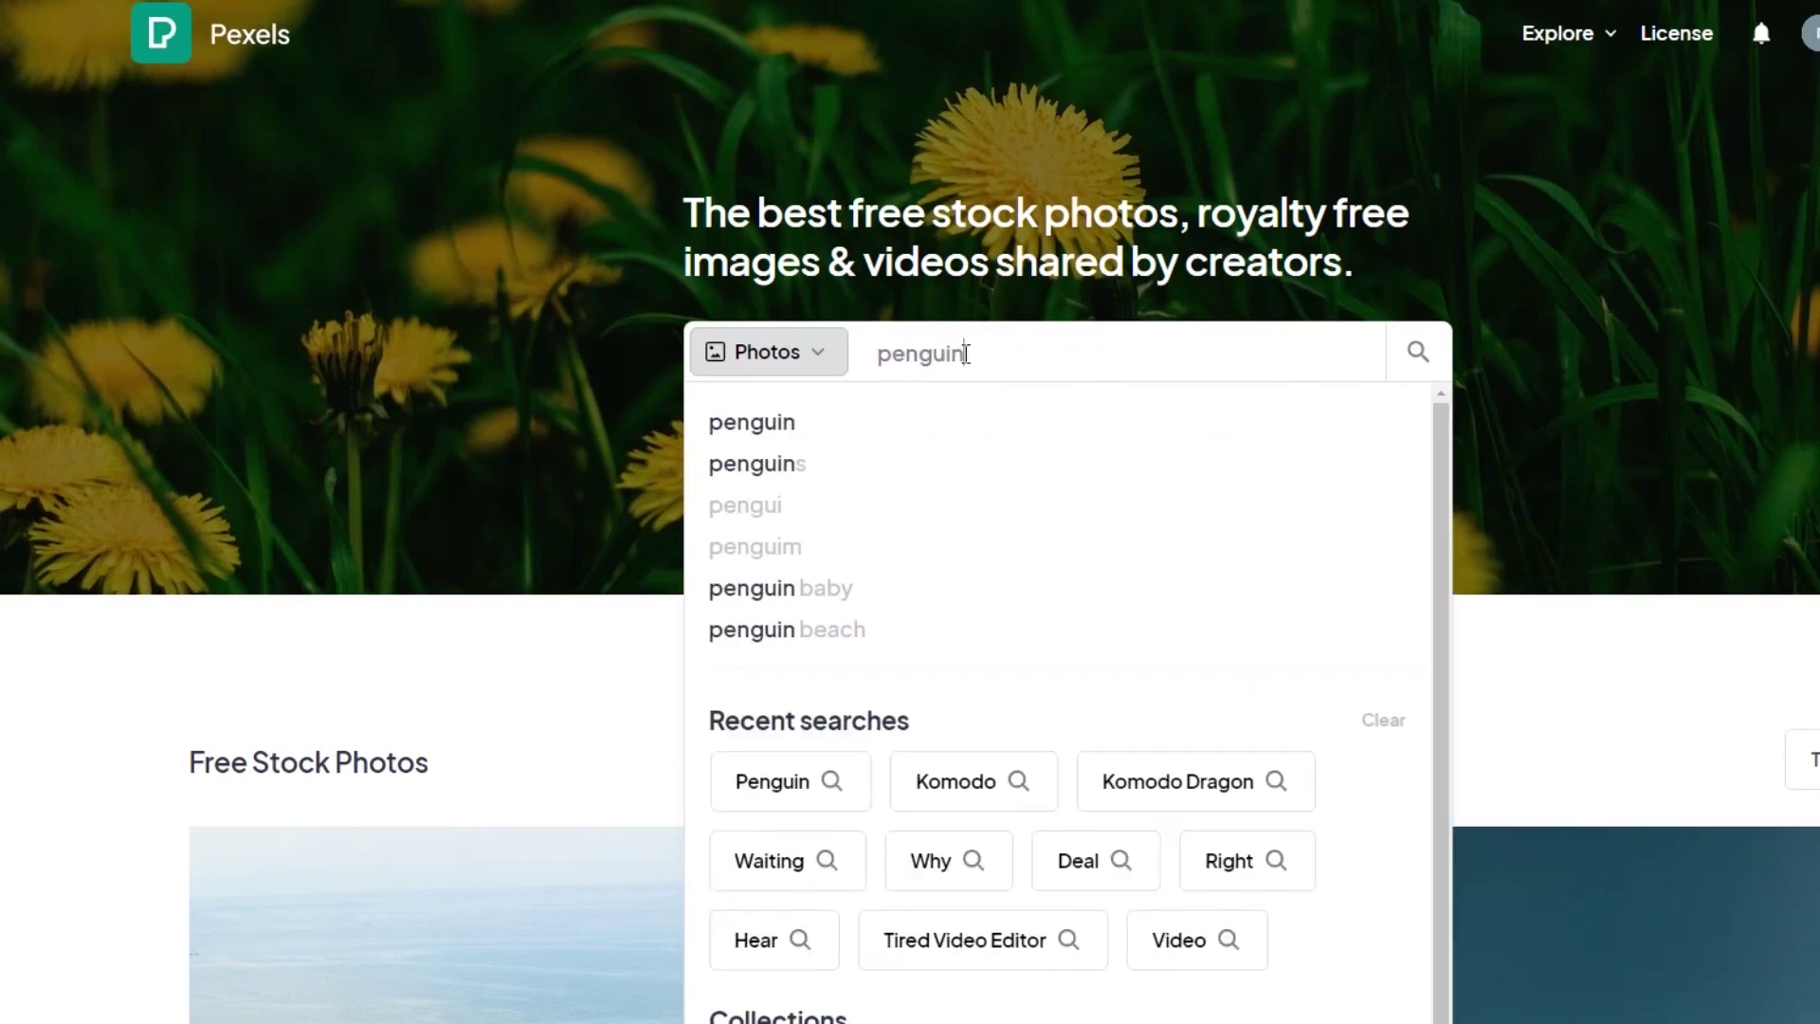
pyautogui.press('Return')
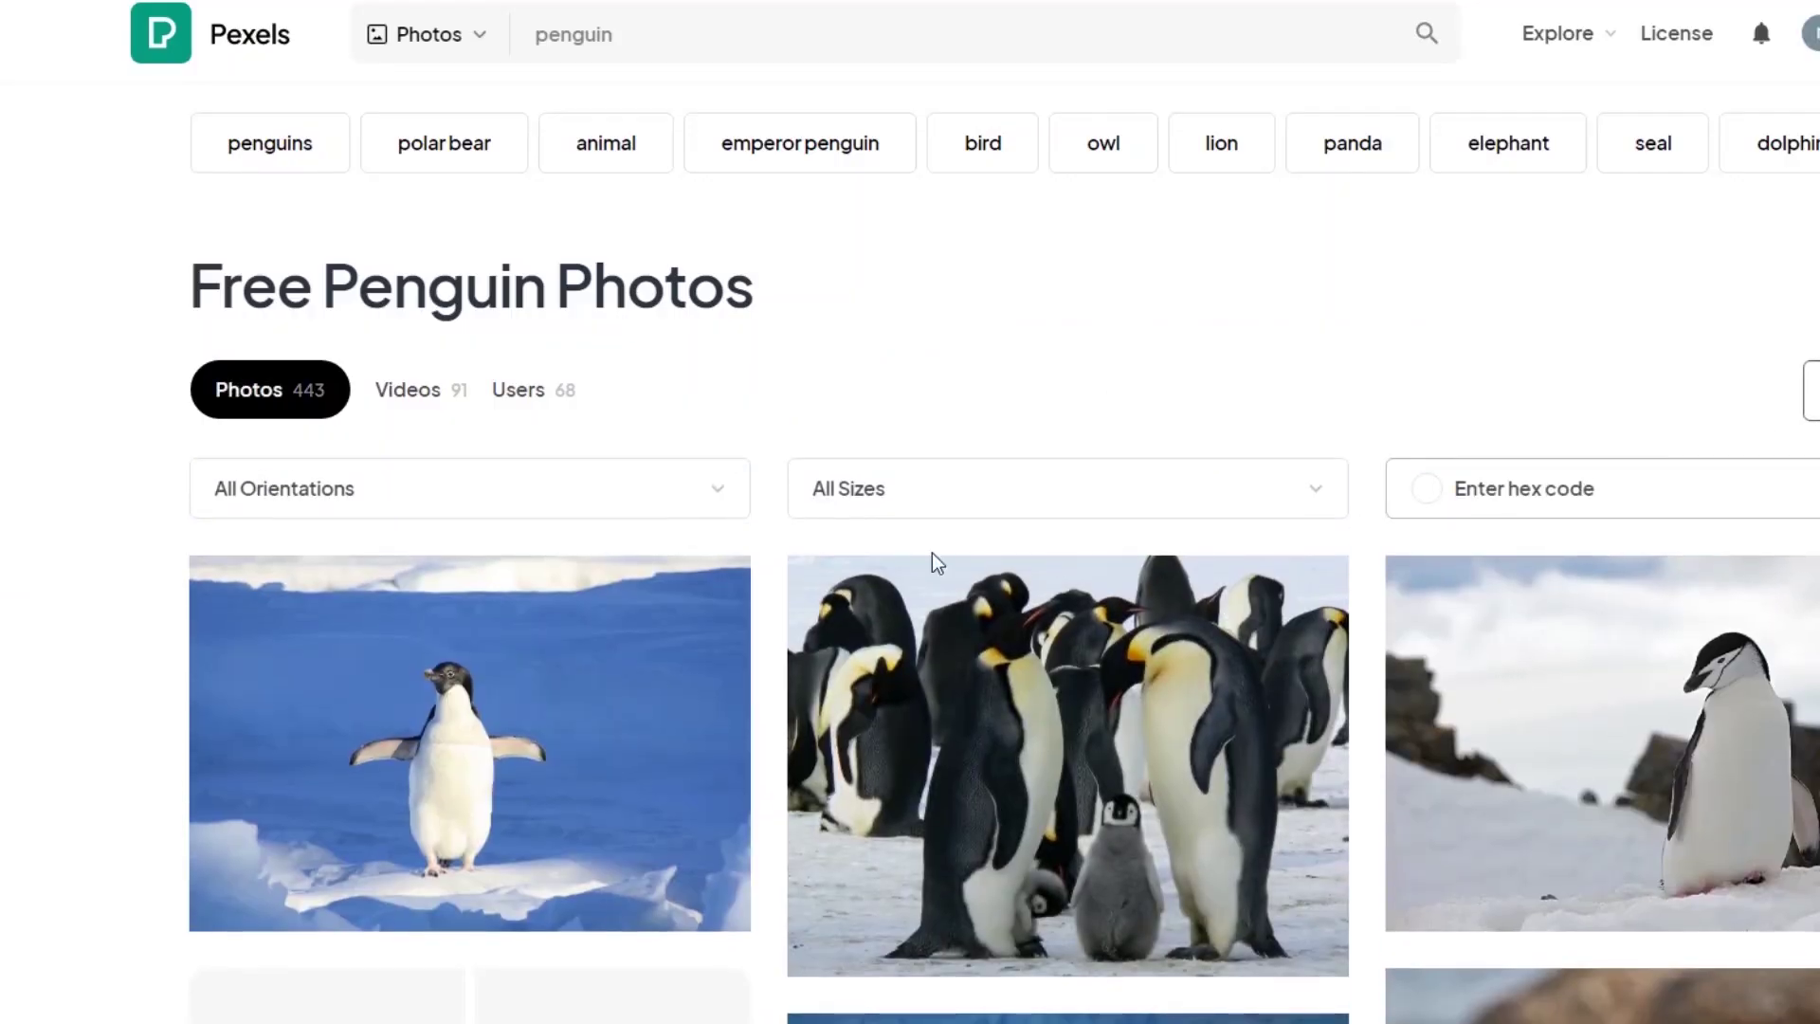
pyautogui.click(699, 499)
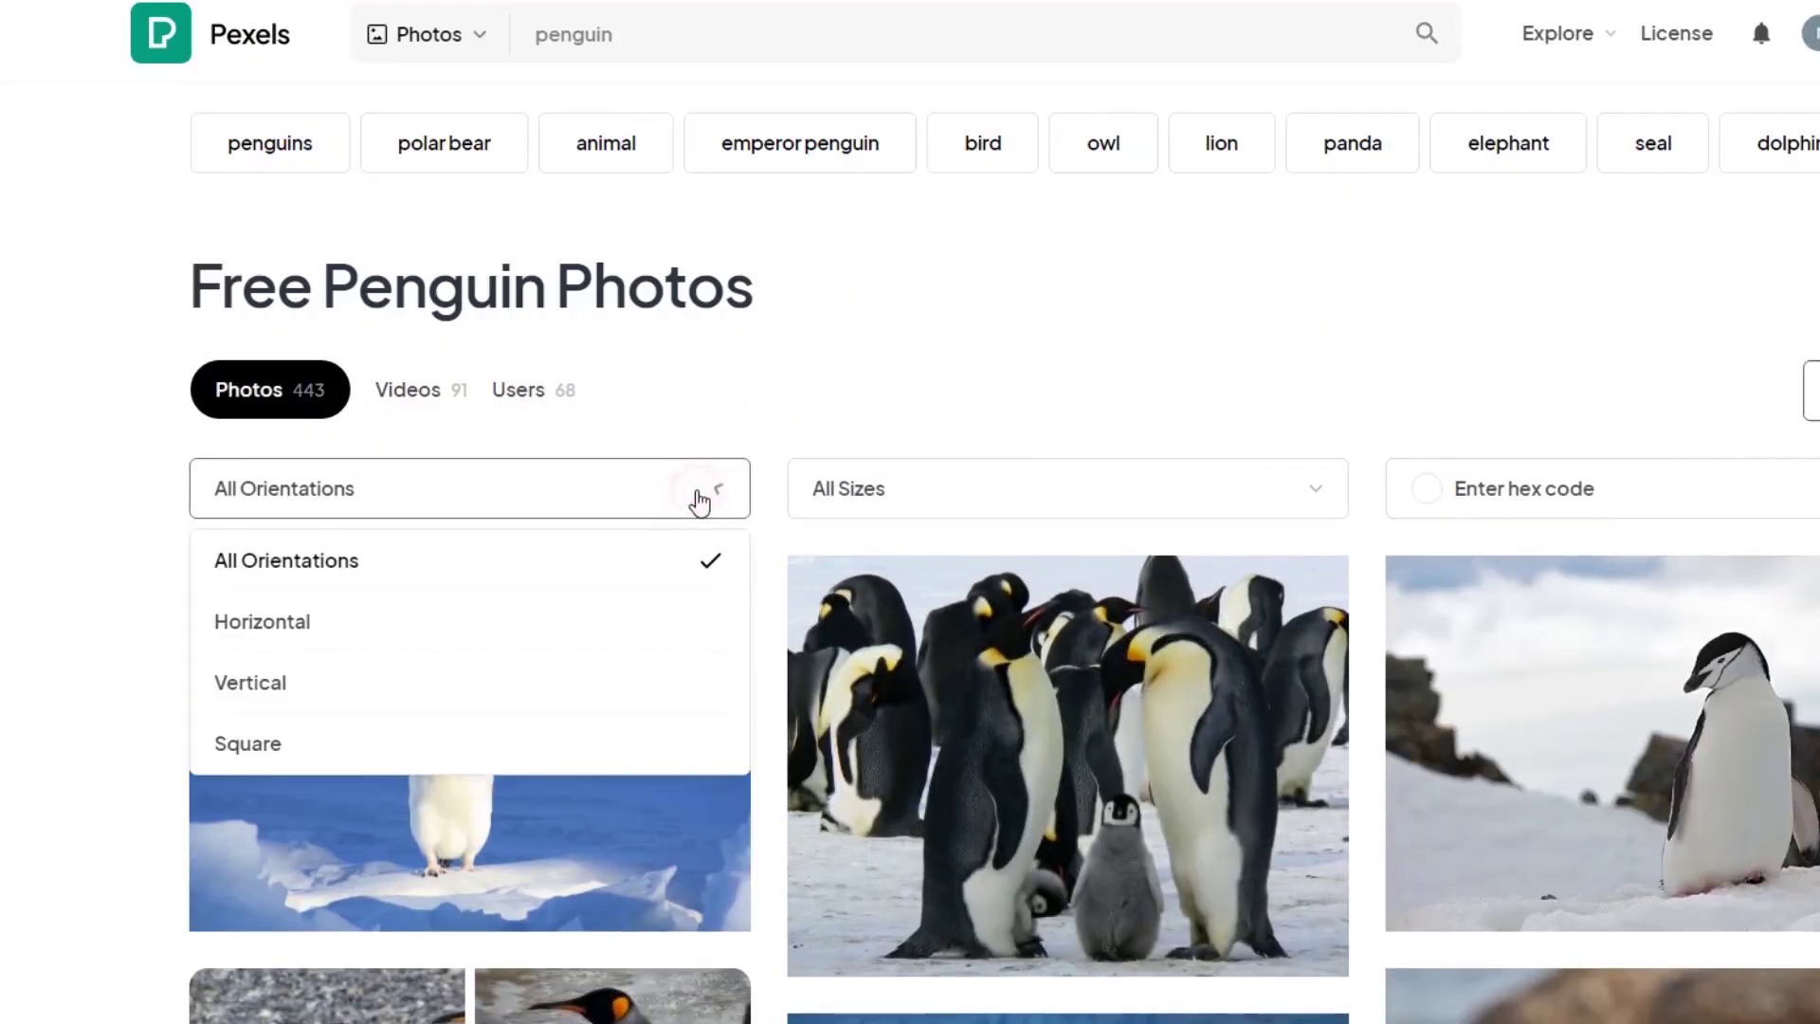
pyautogui.click(565, 682)
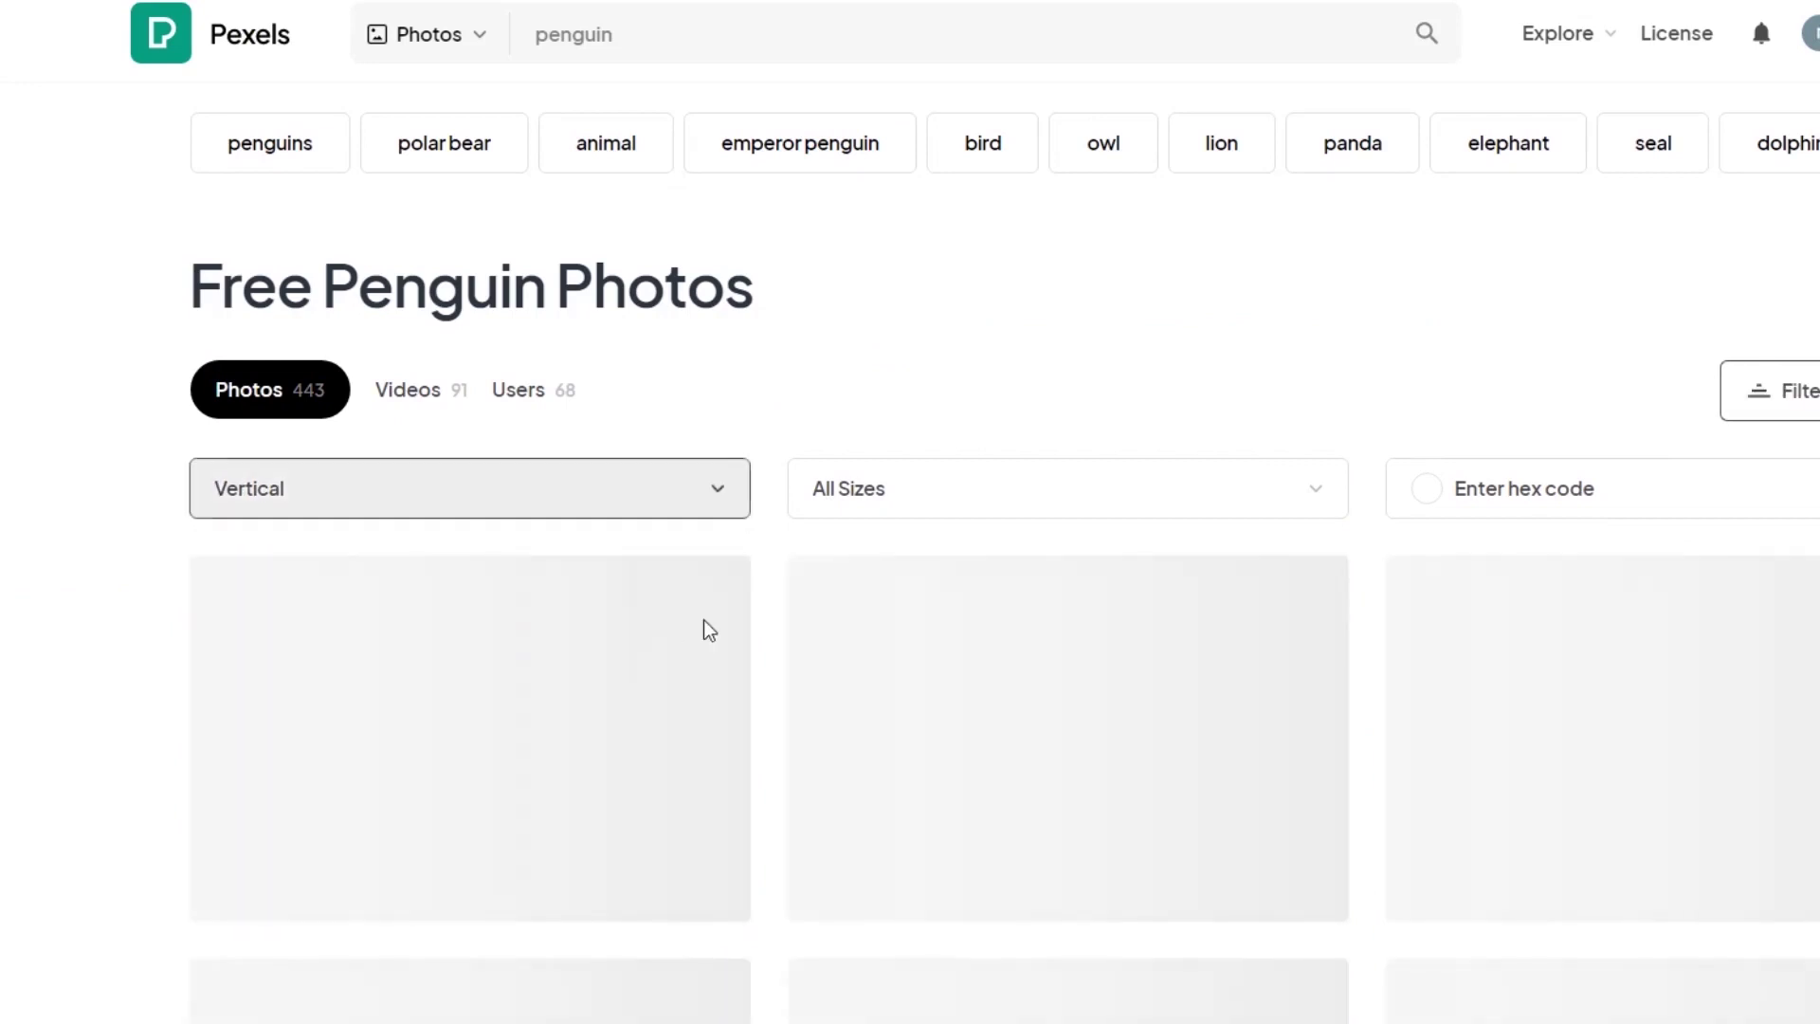
pyautogui.scroll(-6, 1062, 647)
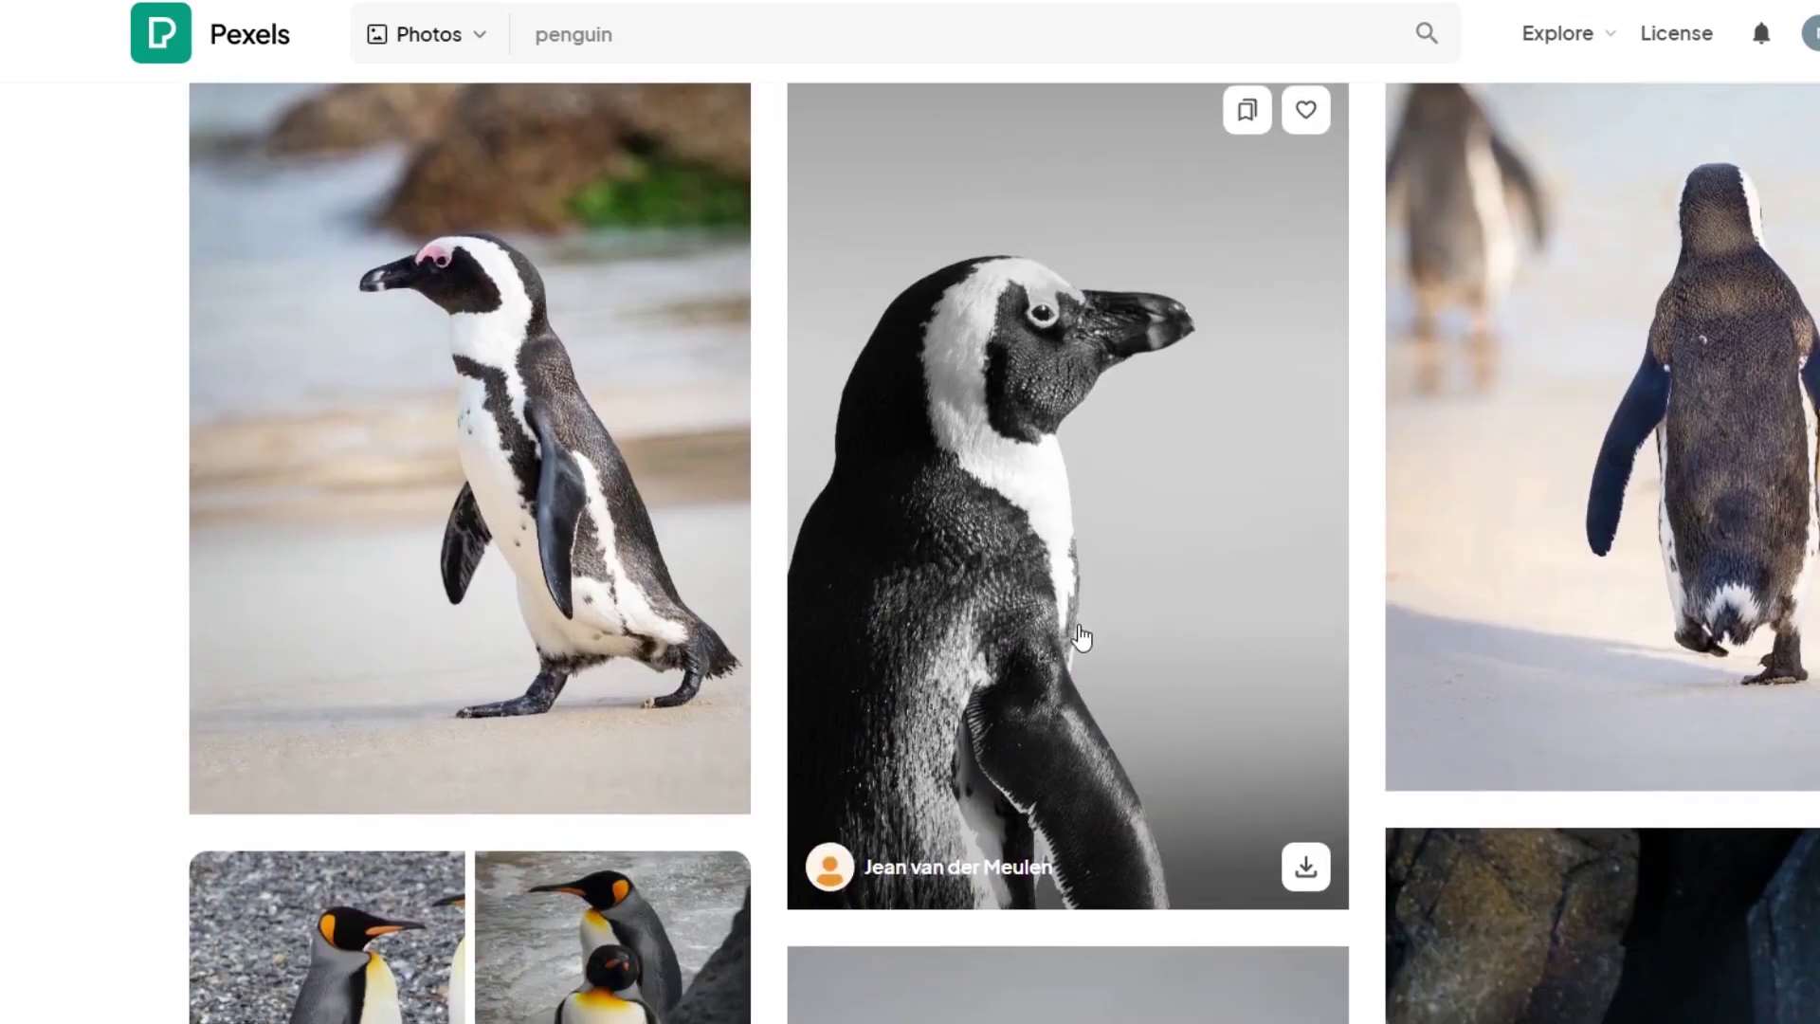
pyautogui.scroll(-1, 1081, 637)
pyautogui.scroll(1, 1072, 630)
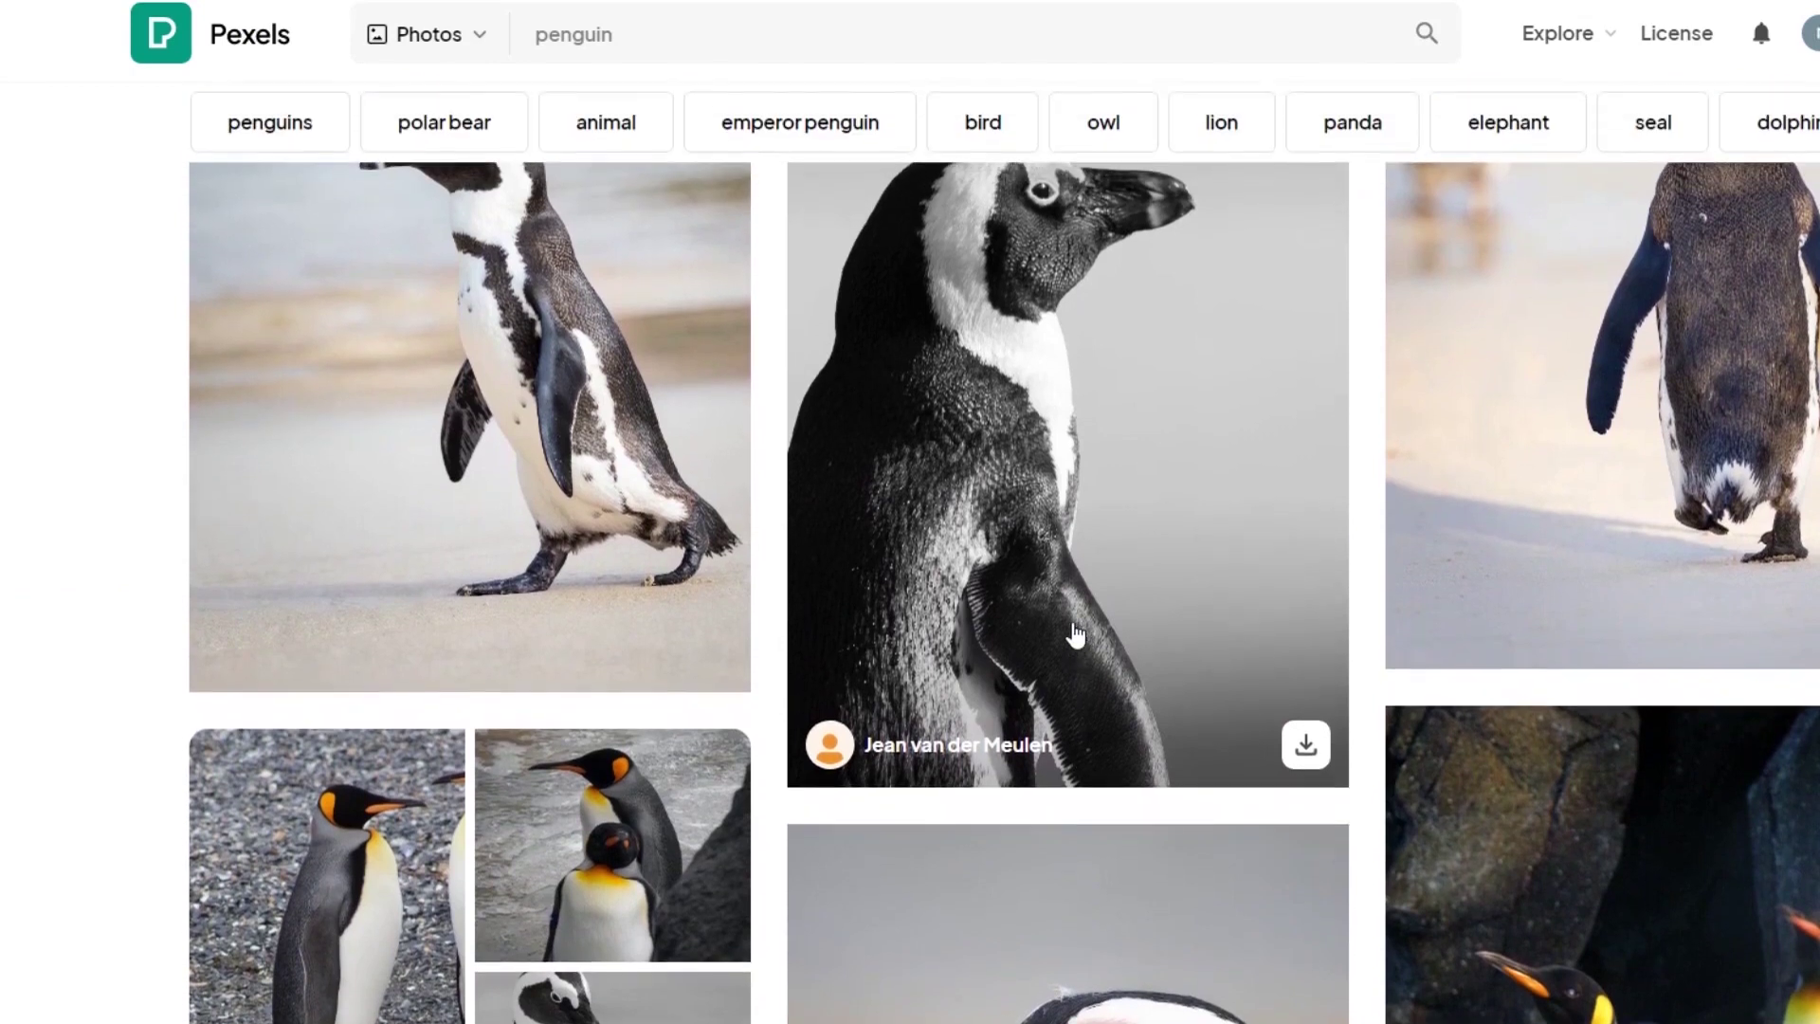
pyautogui.scroll(2, 1086, 642)
pyautogui.scroll(-5, 1085, 642)
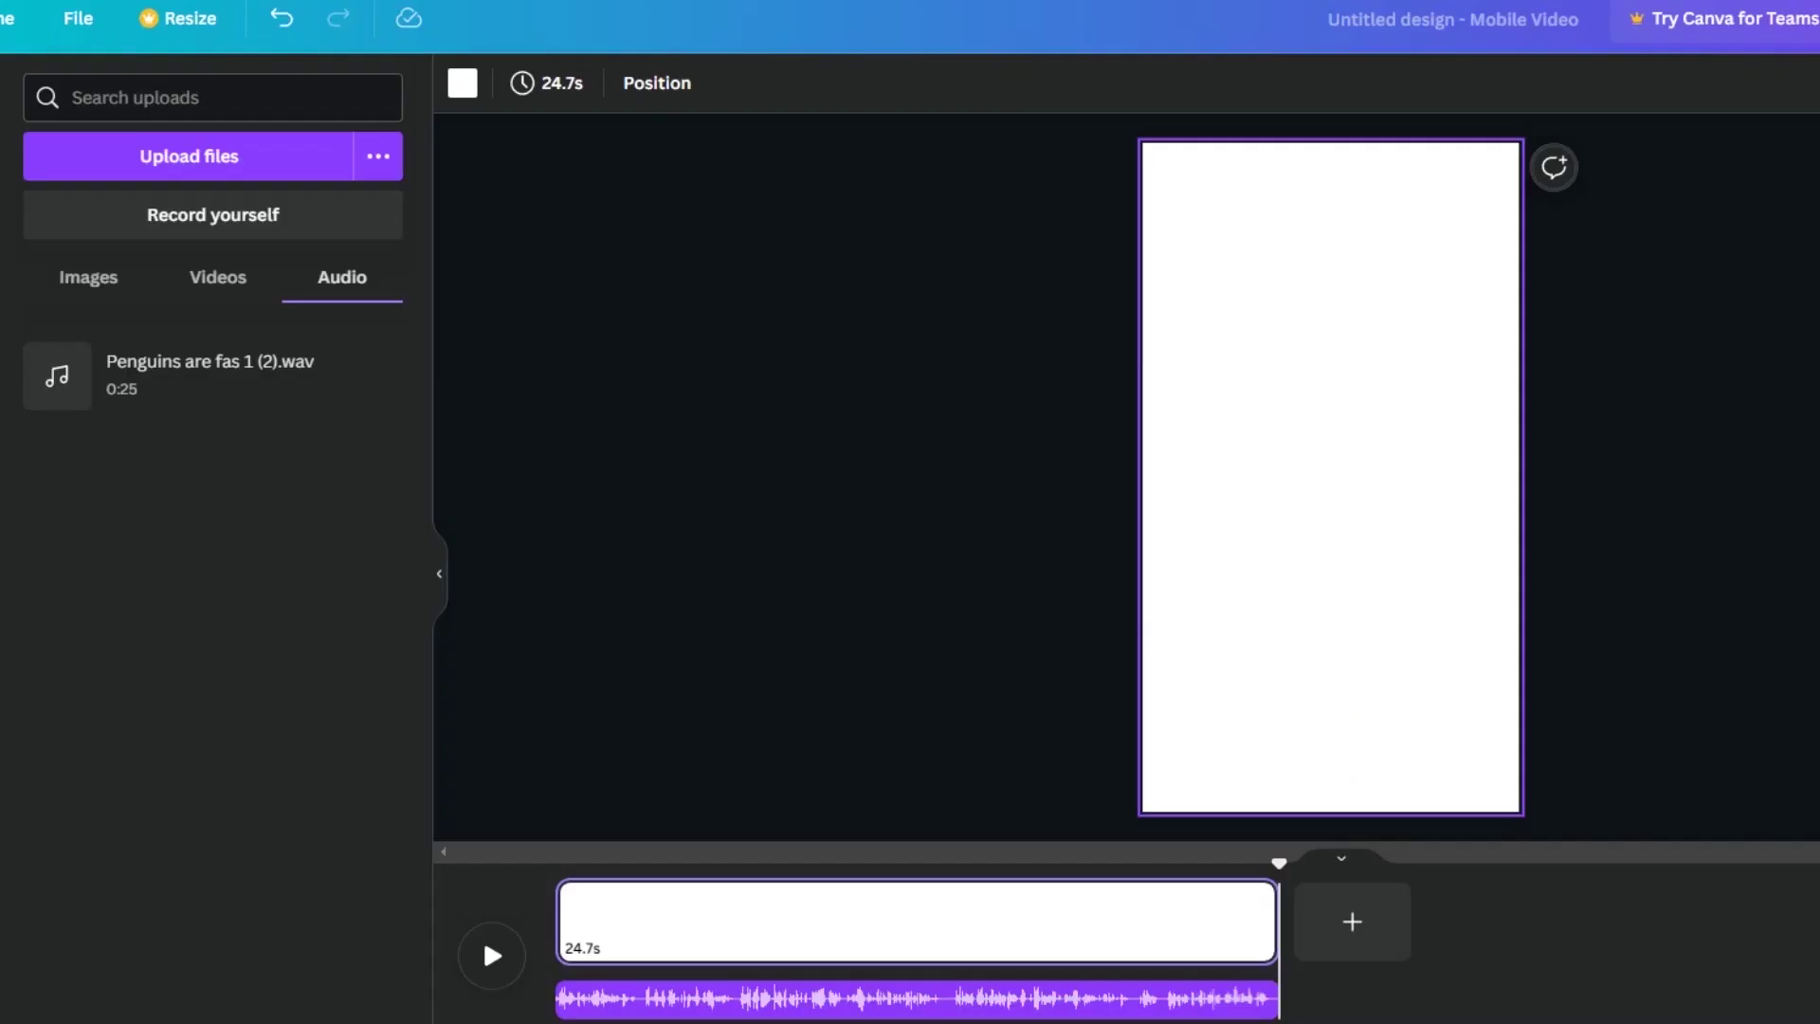
# Upload the downloaded penguin photo into Canva and view it among the uploaded images
pyautogui.moveTo(1204, 220); pyautogui.dragTo(863, 299)
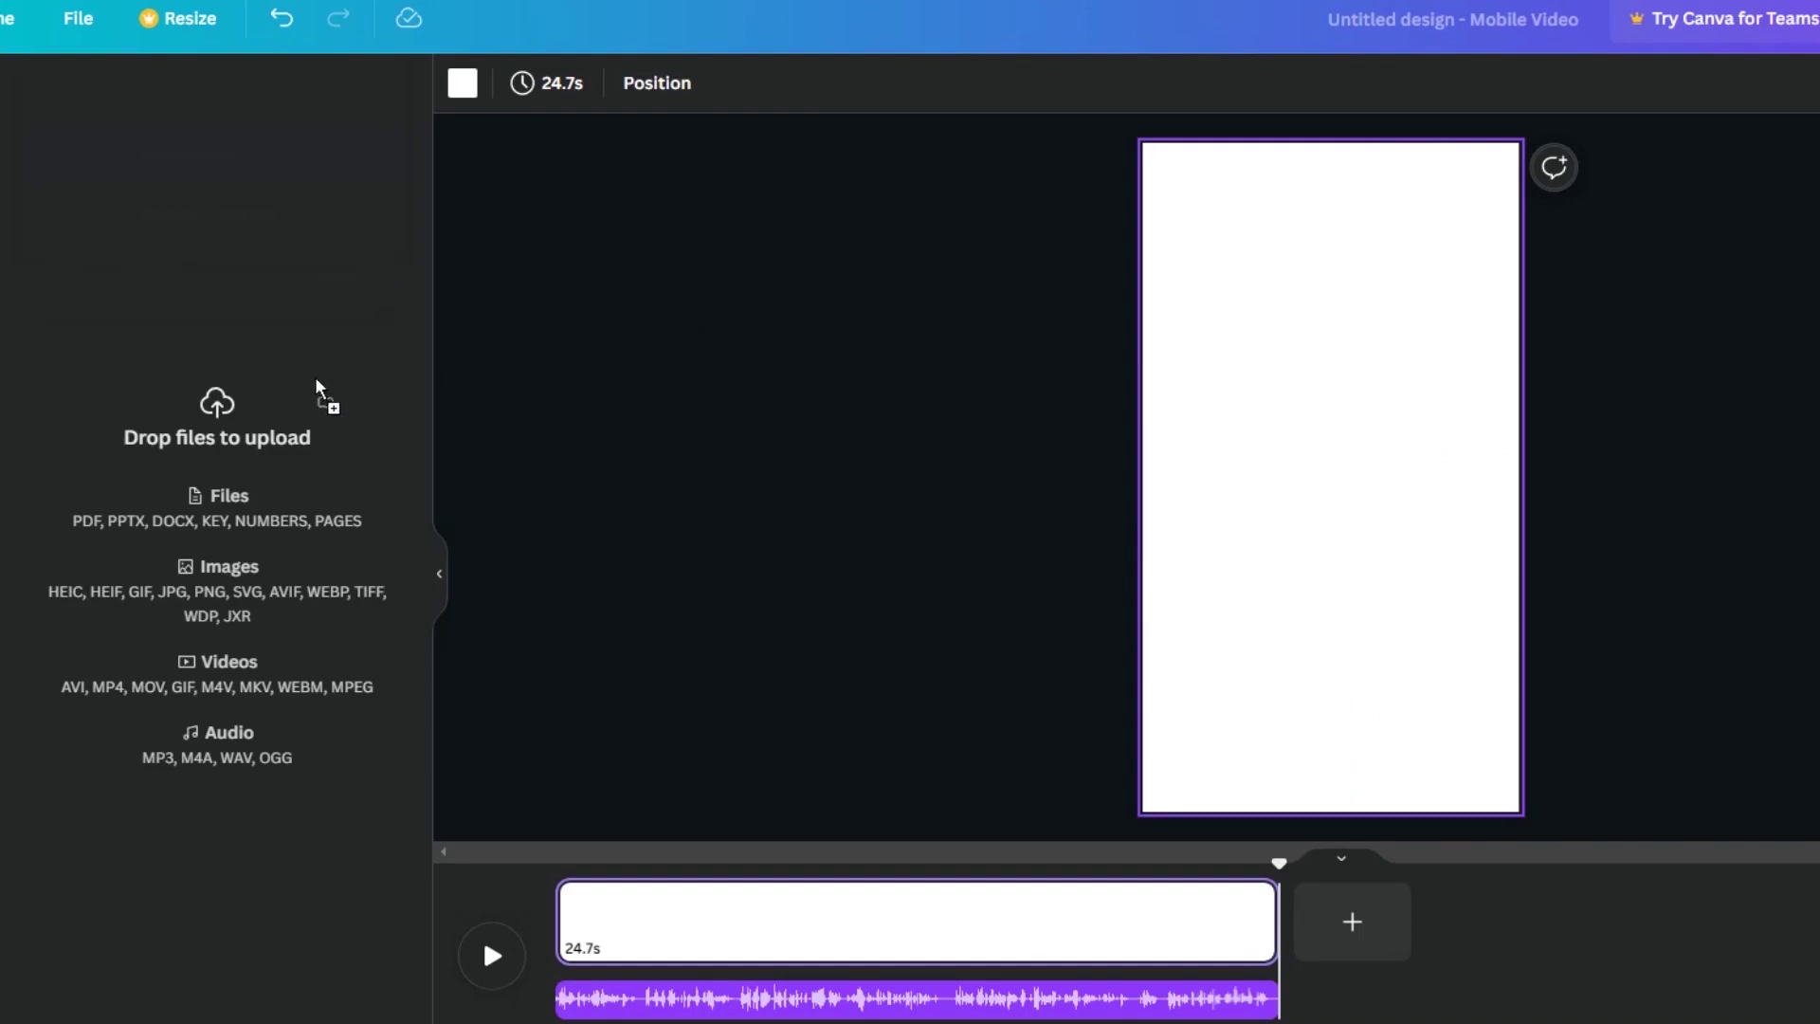
pyautogui.moveTo(218, 398); pyautogui.dragTo(221, 398)
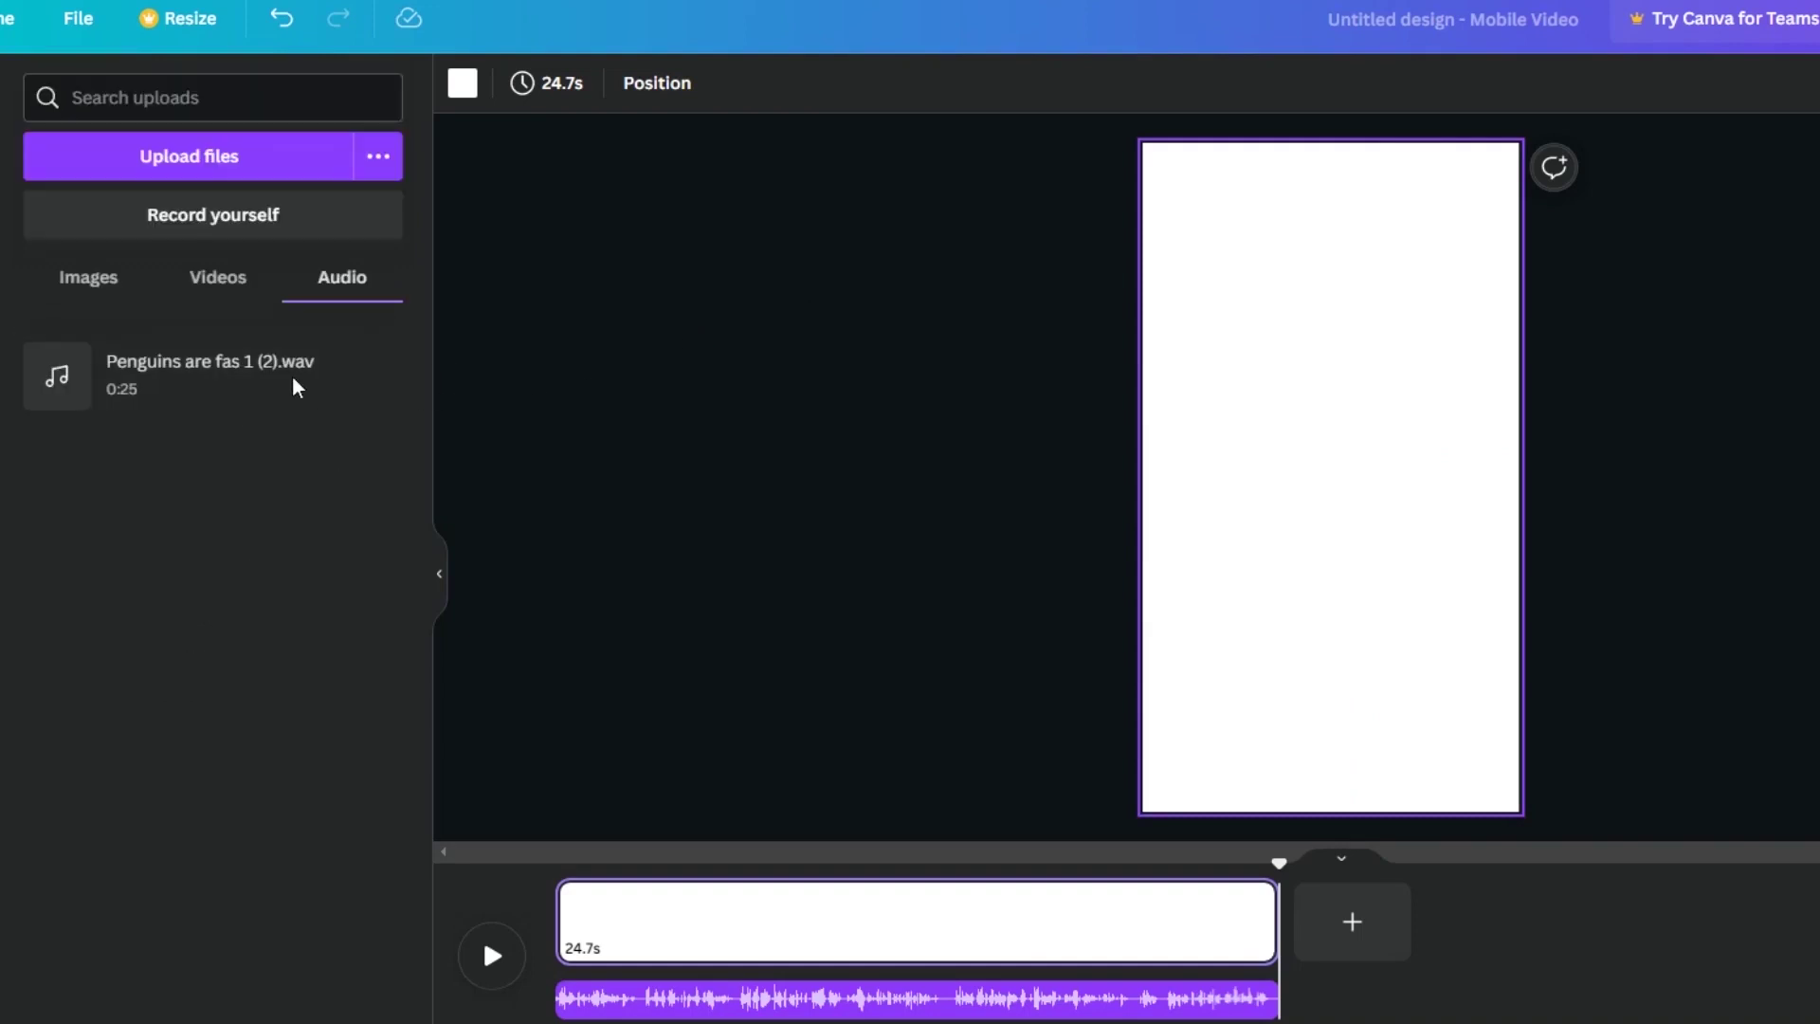
pyautogui.click(109, 289)
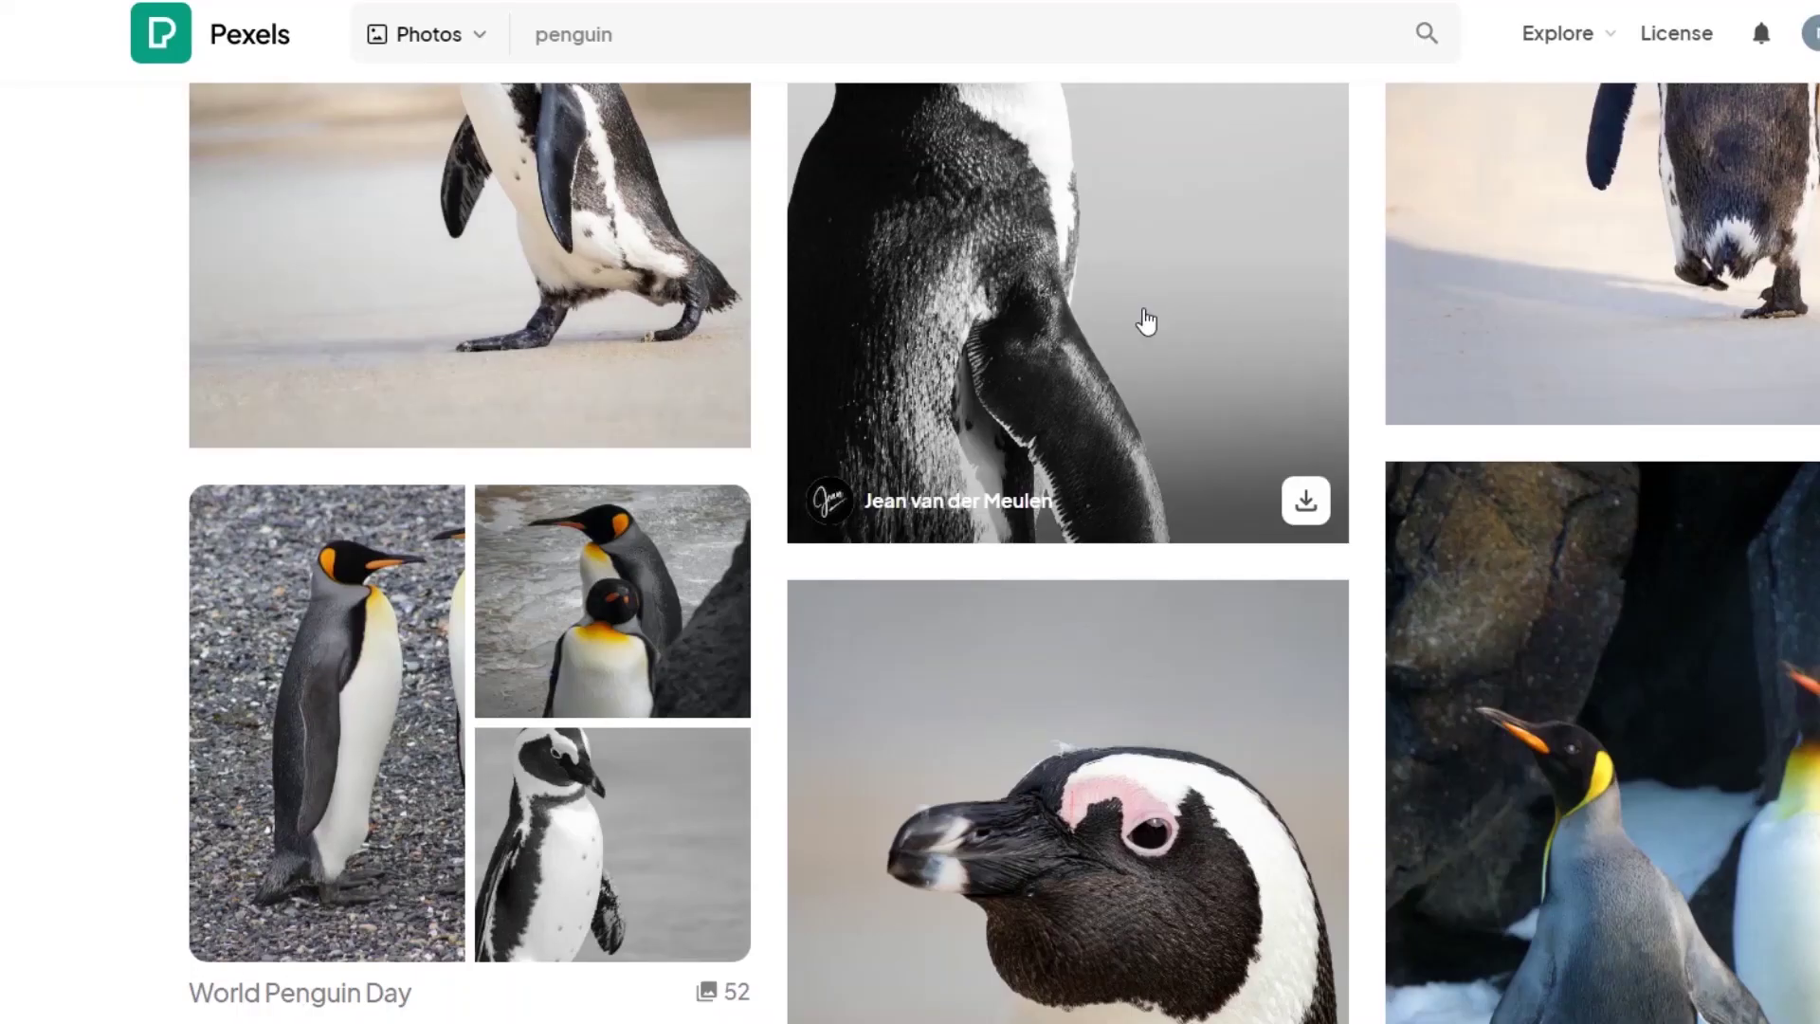
pyautogui.scroll(6, 1147, 320)
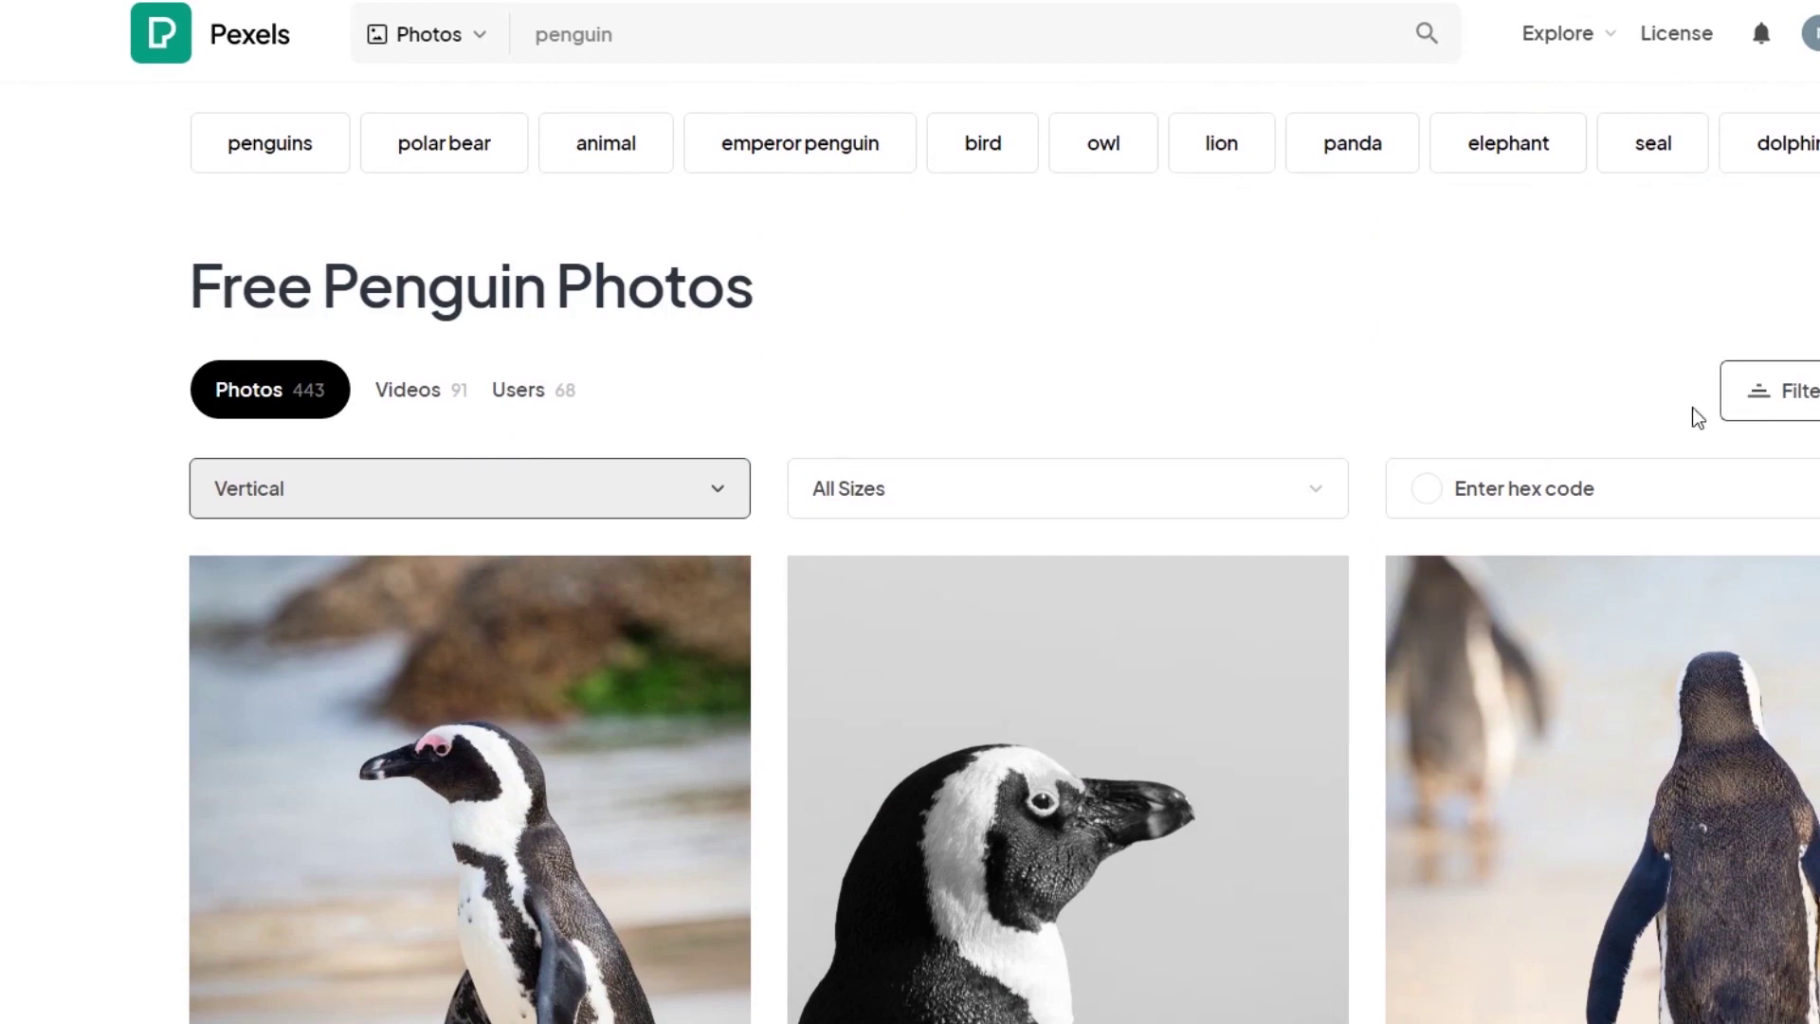
# Switch the Pexels penguin search to videos, and add a blank page after the Canva clip
pyautogui.click(455, 32)
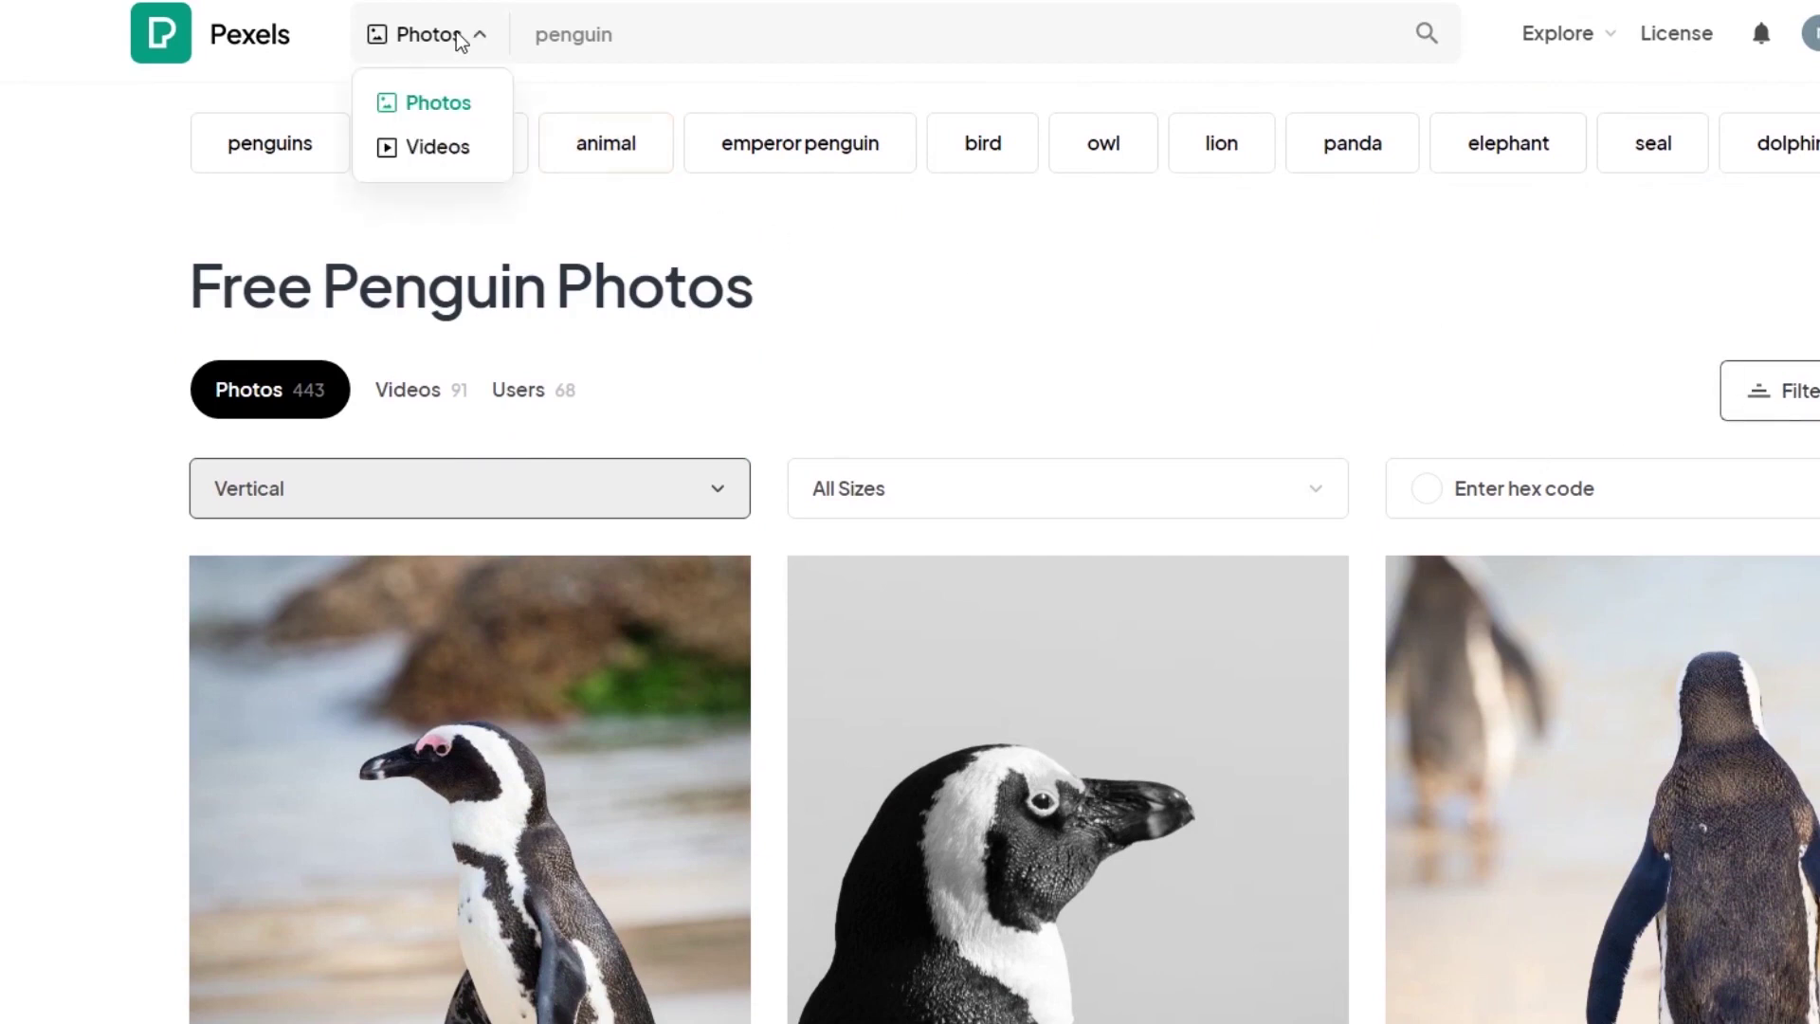
pyautogui.click(458, 148)
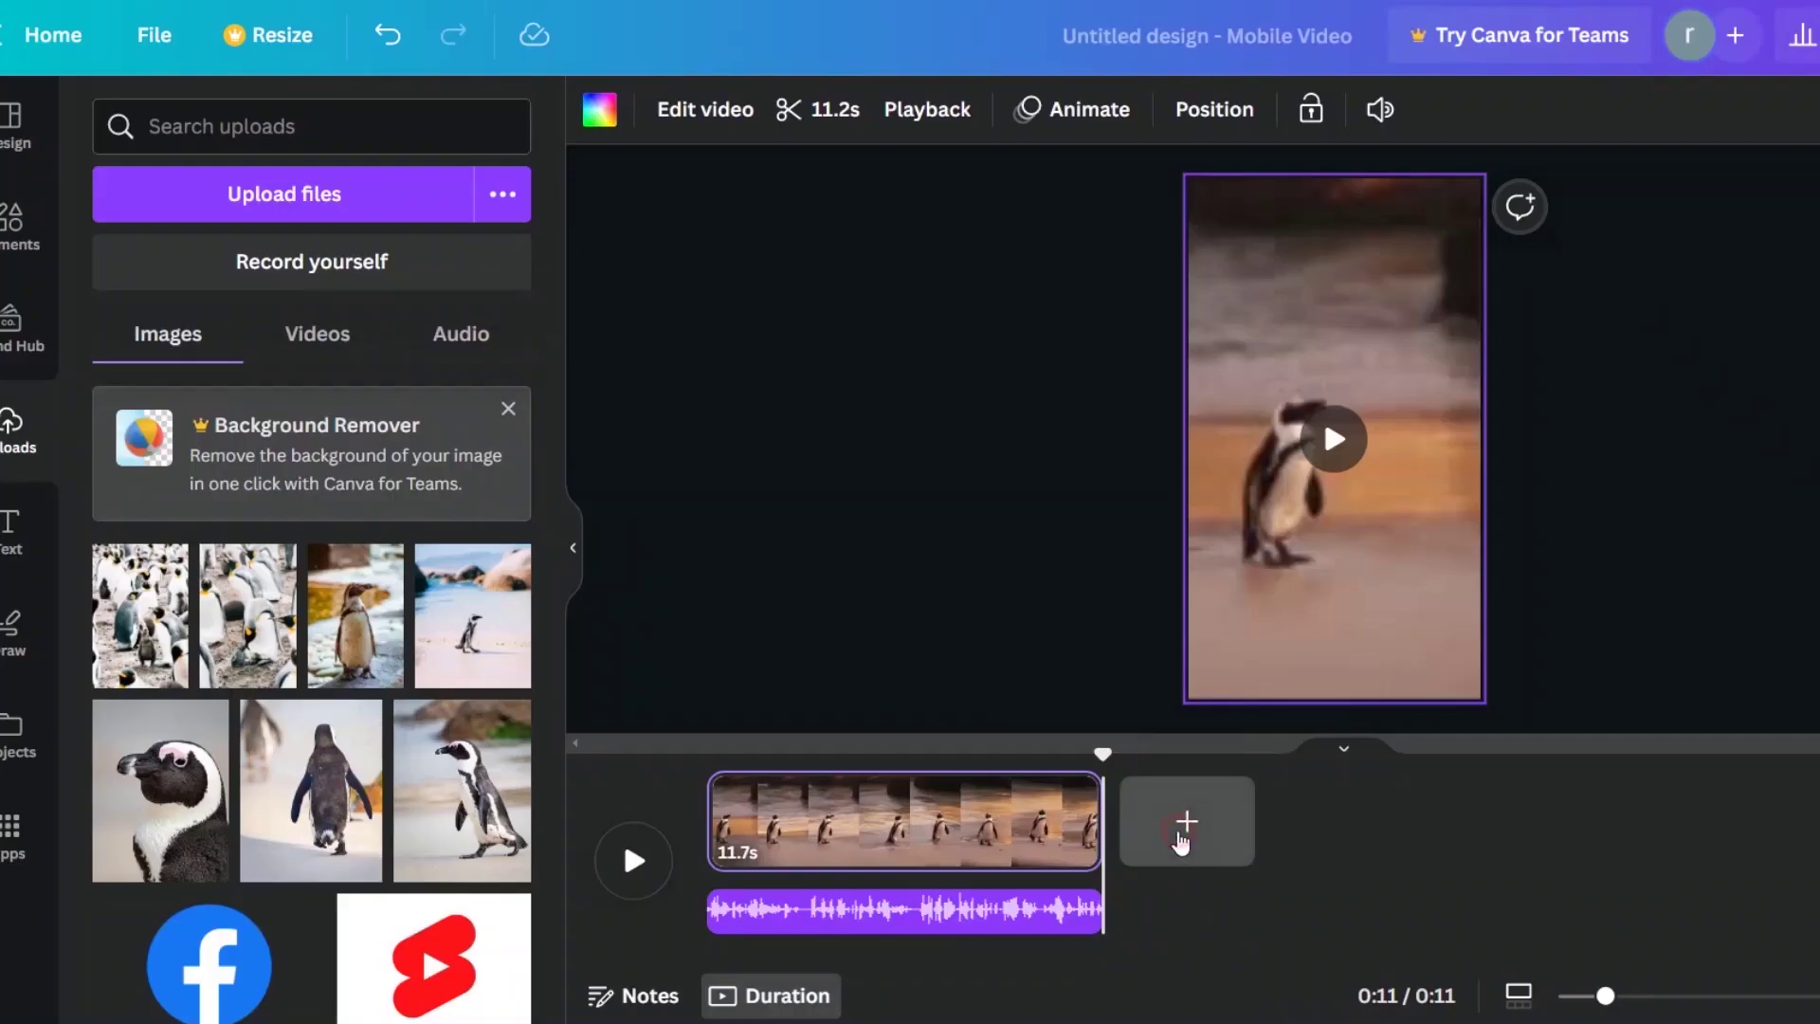
pyautogui.click(1182, 823)
# Fill two new pages after the penguin clip with uploaded penguin photos
pyautogui.moveTo(1282, 826); pyautogui.dragTo(1233, 822)
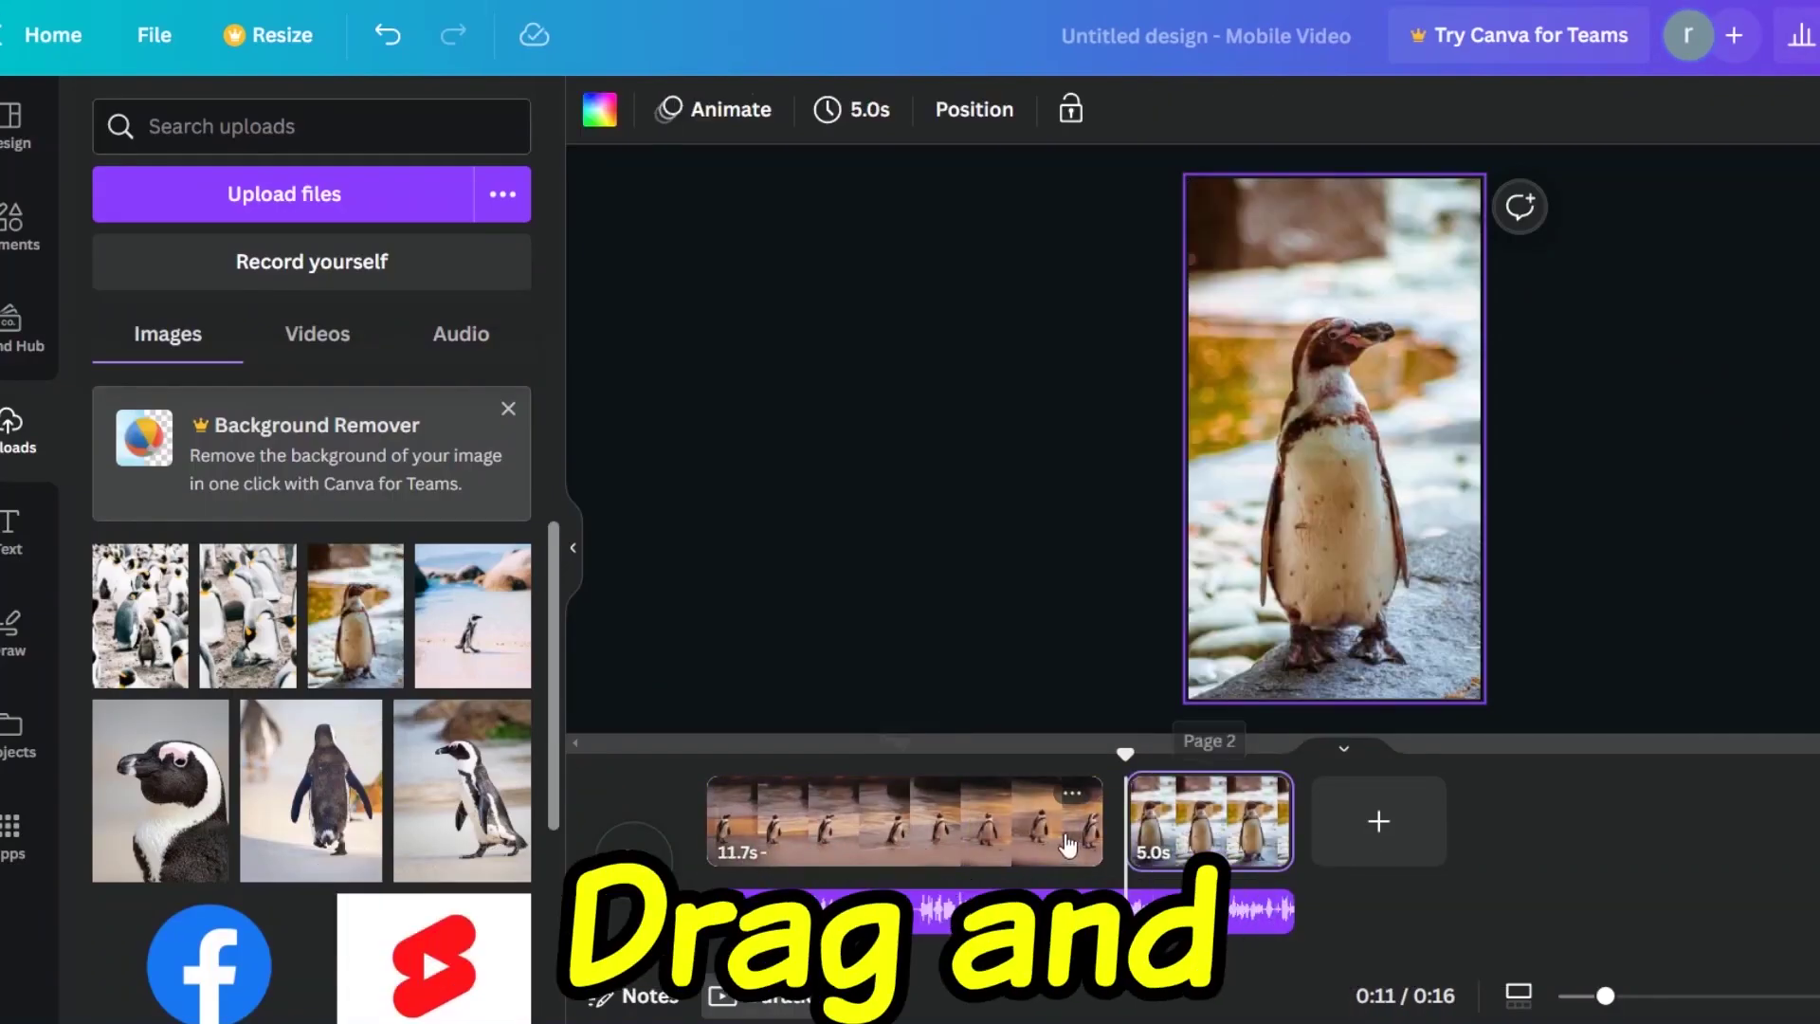
pyautogui.click(1378, 821)
pyautogui.moveTo(356, 616); pyautogui.dragTo(1417, 825)
# Set the penguin video clip's volume to 0
pyautogui.click(1020, 854)
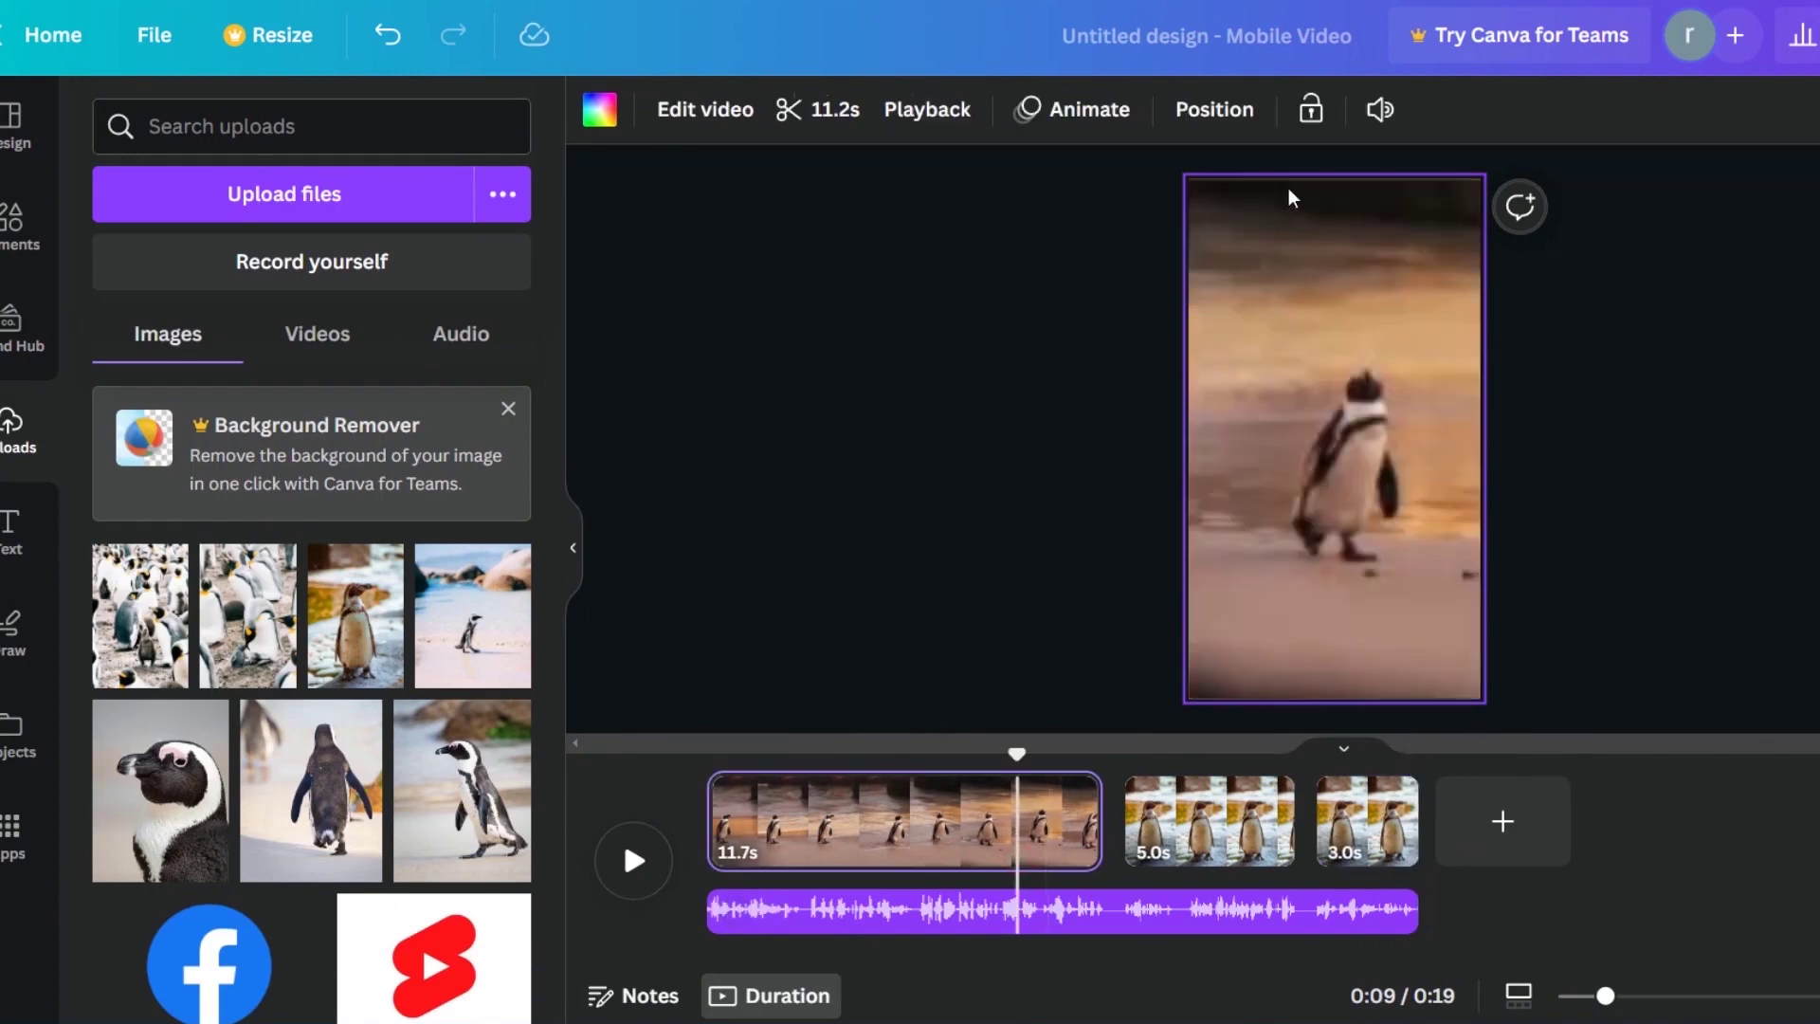
pyautogui.click(1381, 110)
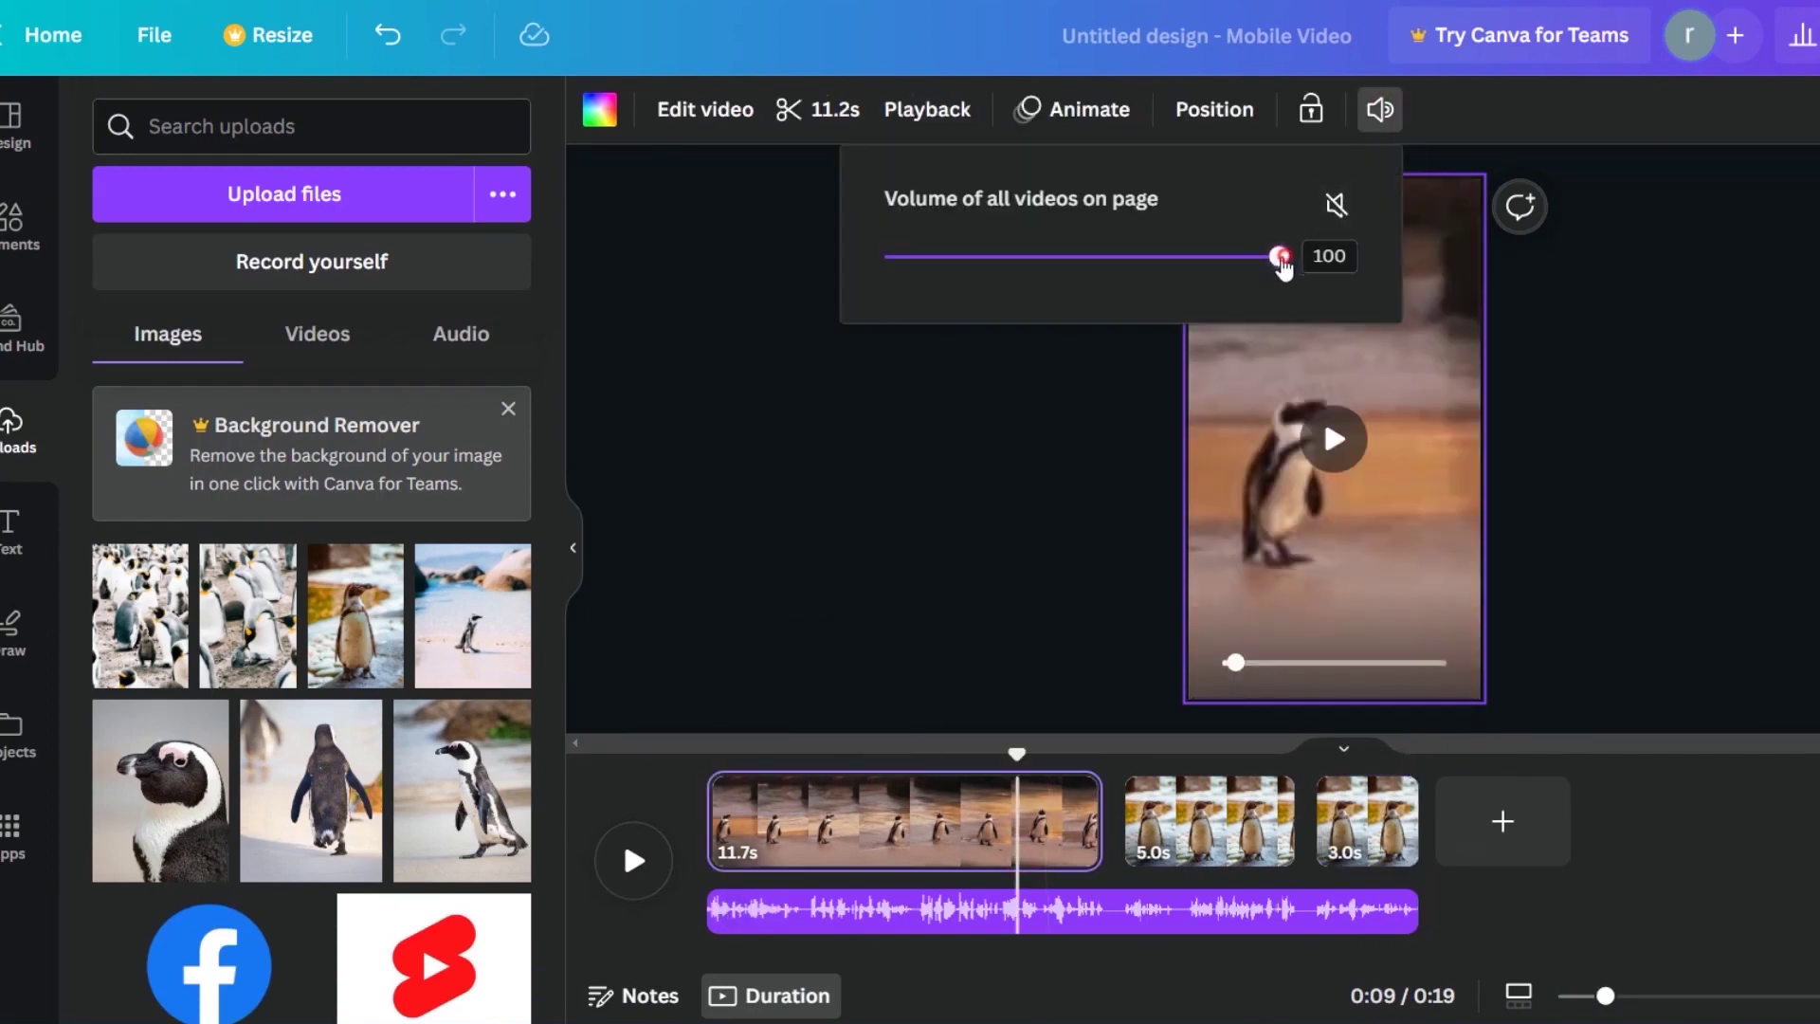
pyautogui.moveTo(1278, 256); pyautogui.dragTo(796, 297)
pyautogui.click(1000, 464)
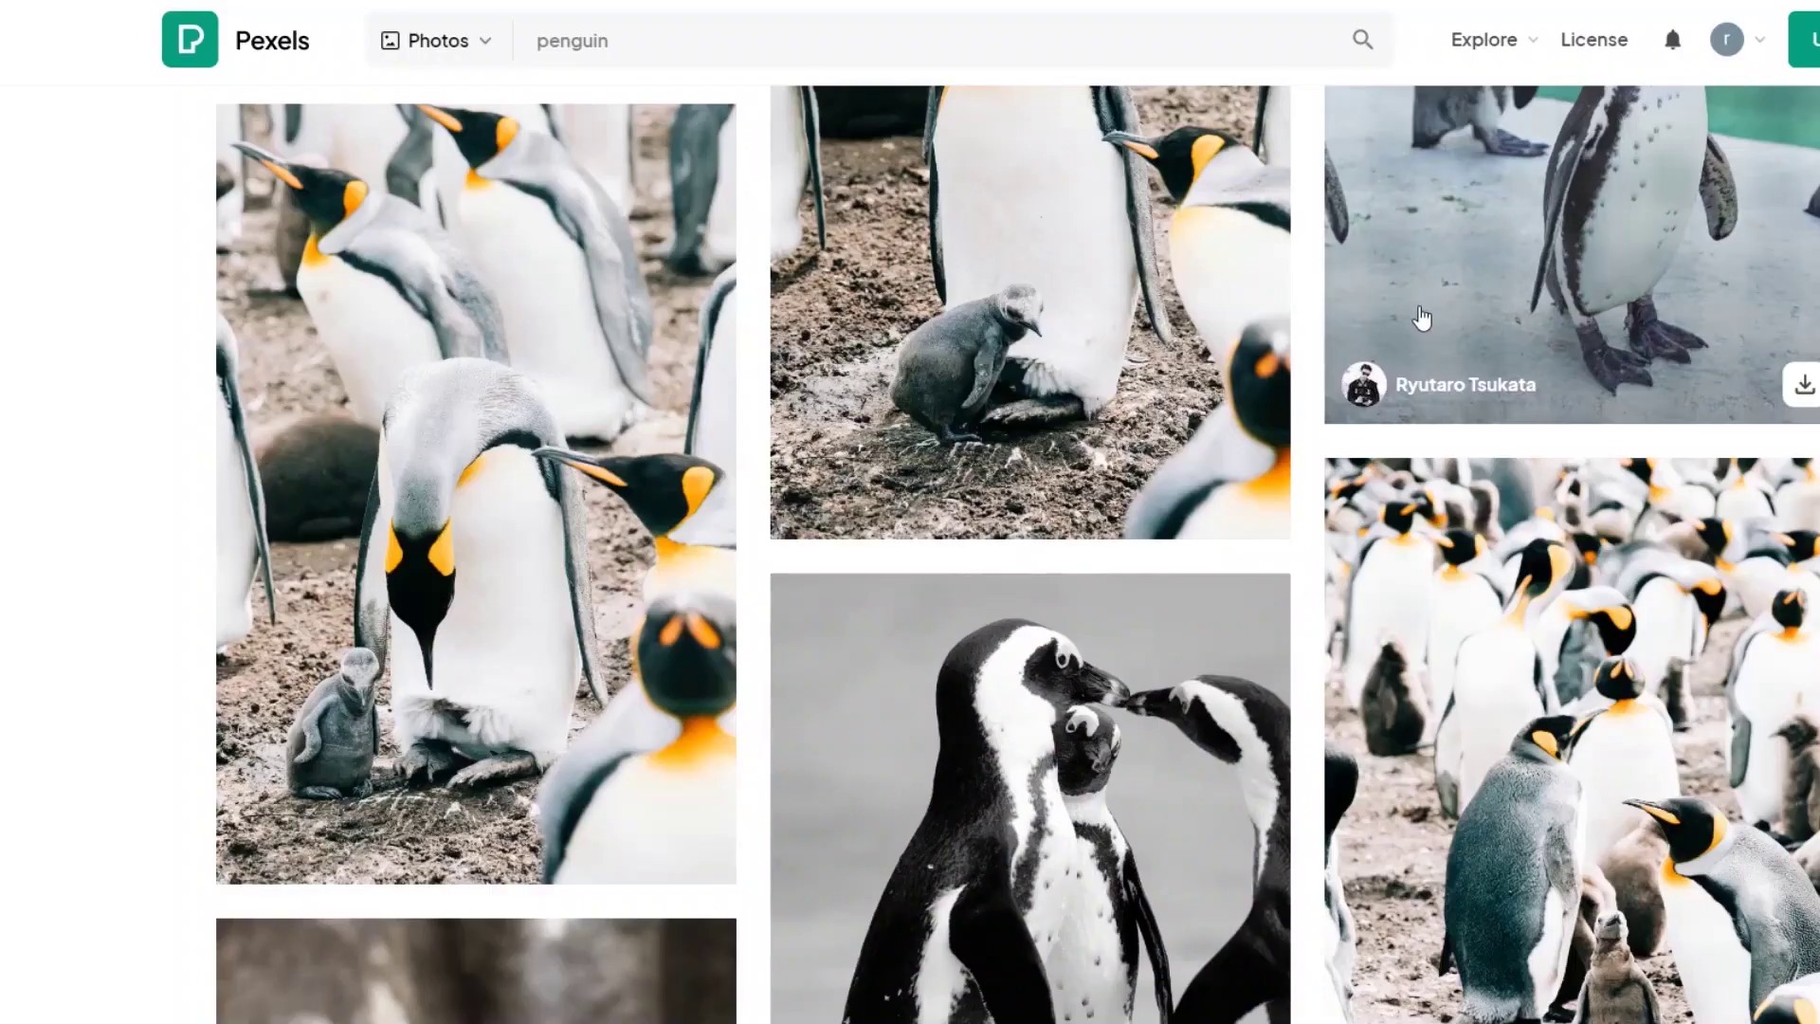
# Browse the Pexels penguin results and open the options menu for a penguin image
pyautogui.scroll(-10, 1405, 380)
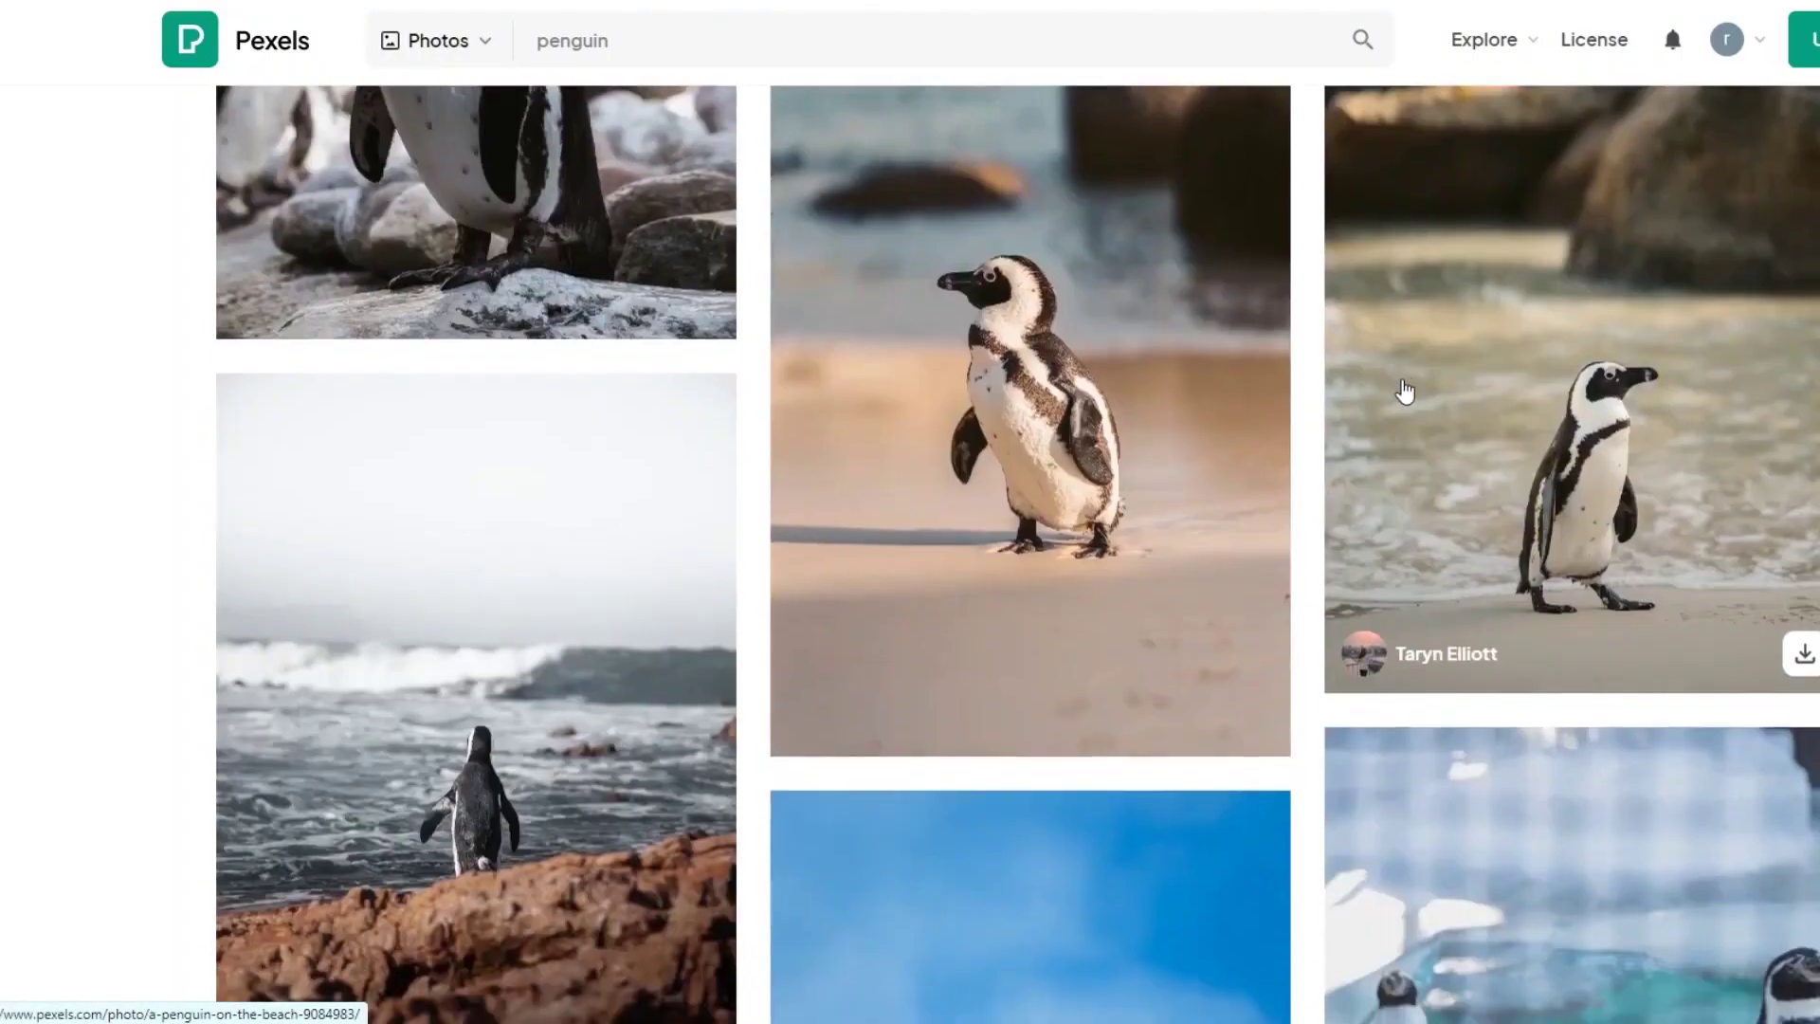
pyautogui.scroll(-10, 1405, 391)
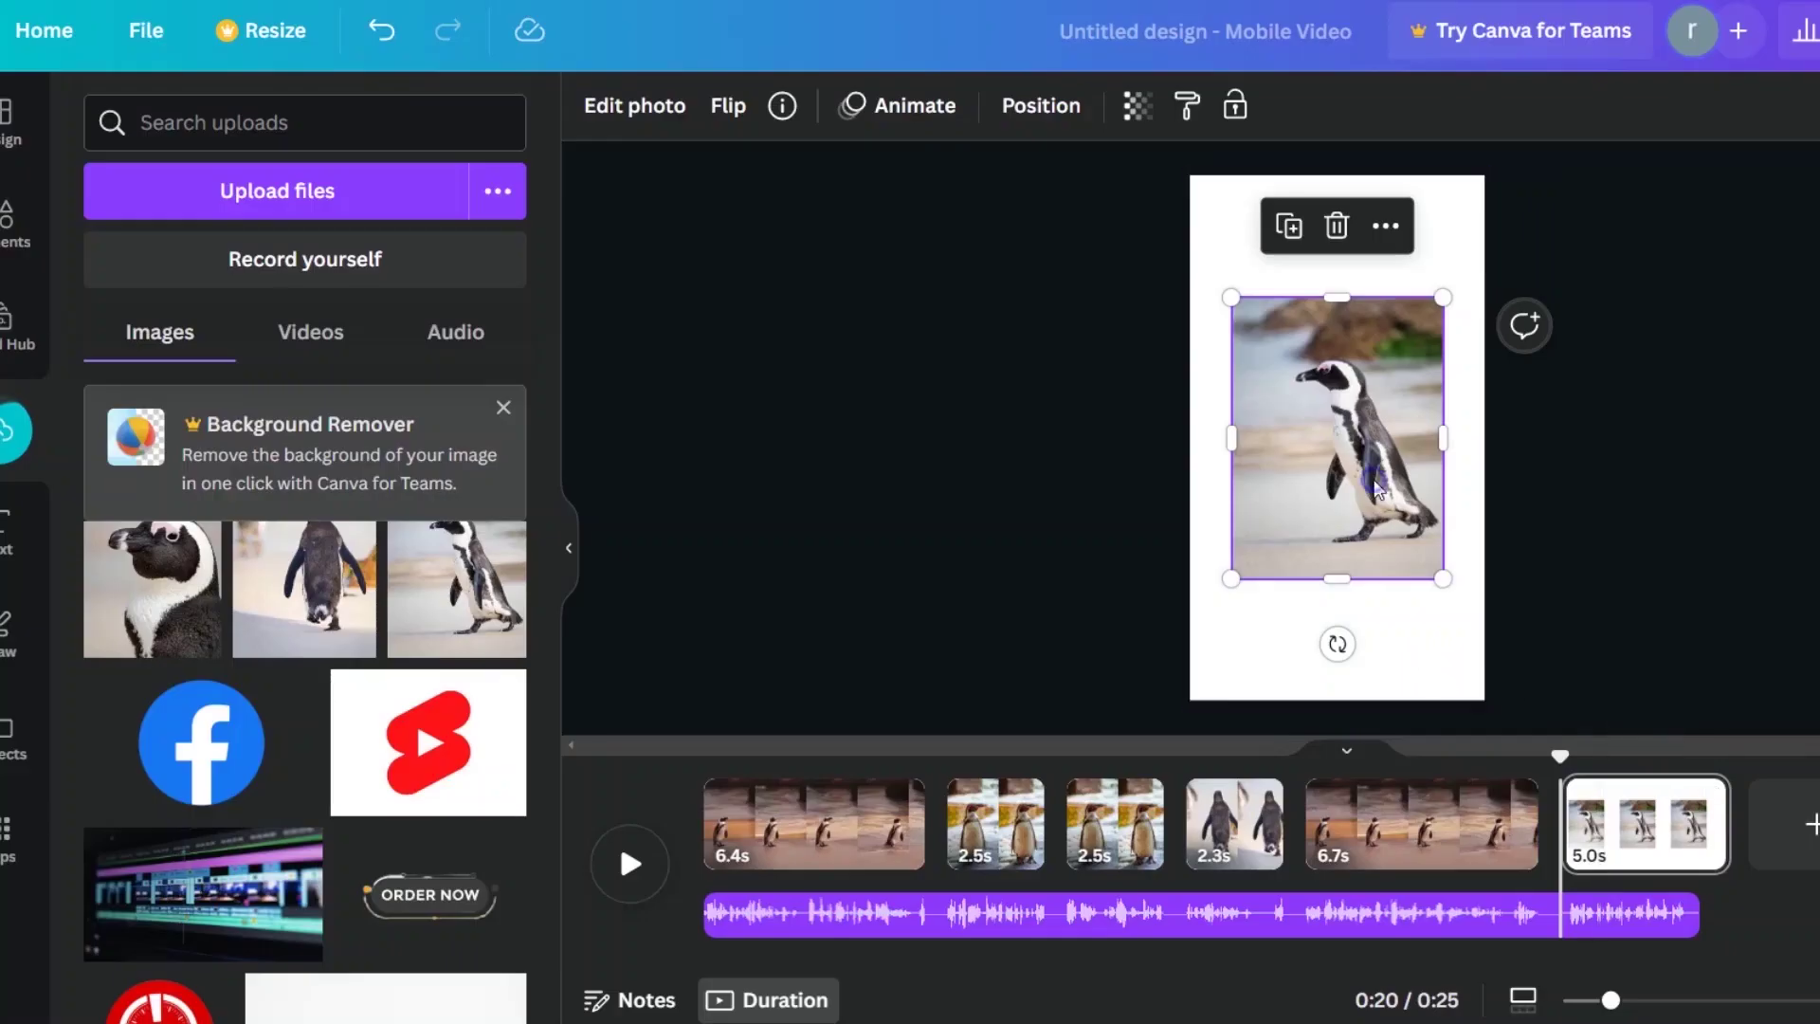
pyautogui.rightClick(1384, 496)
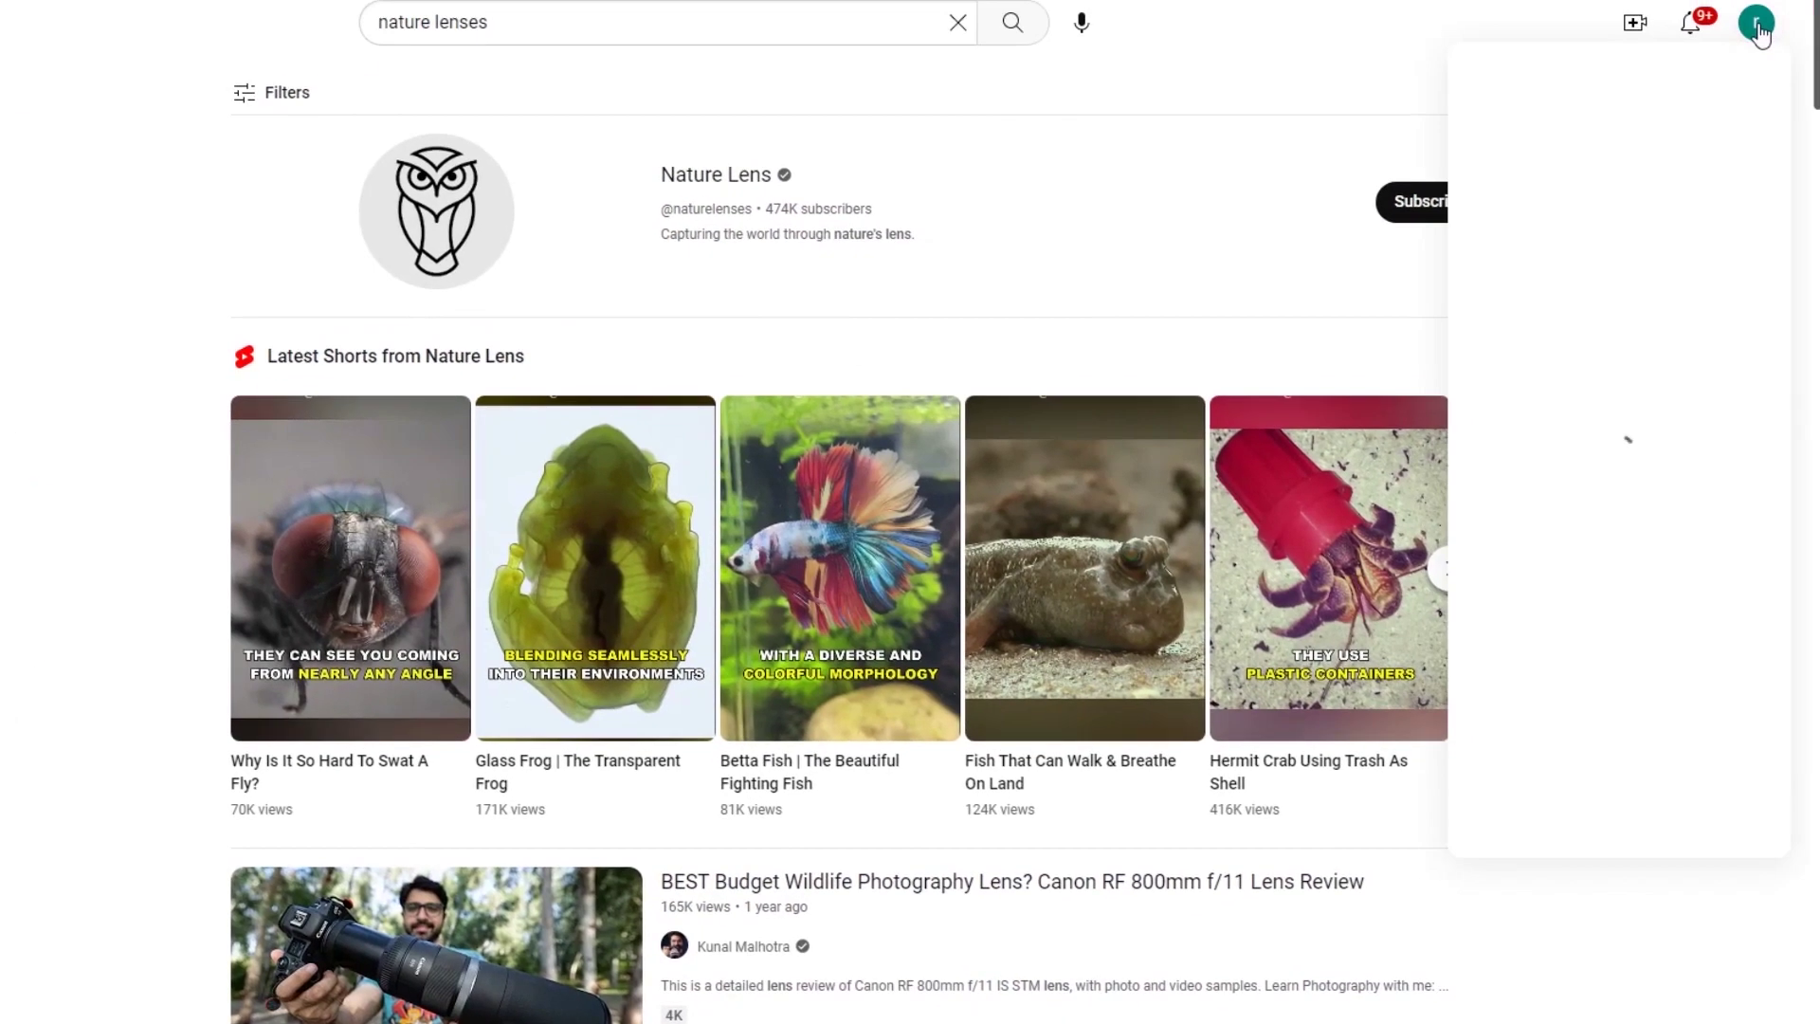
# Filter YouTube Studio's Audio library to Ambient-genre tracks and preview Icelandic Arpeggios
pyautogui.click(1678, 239)
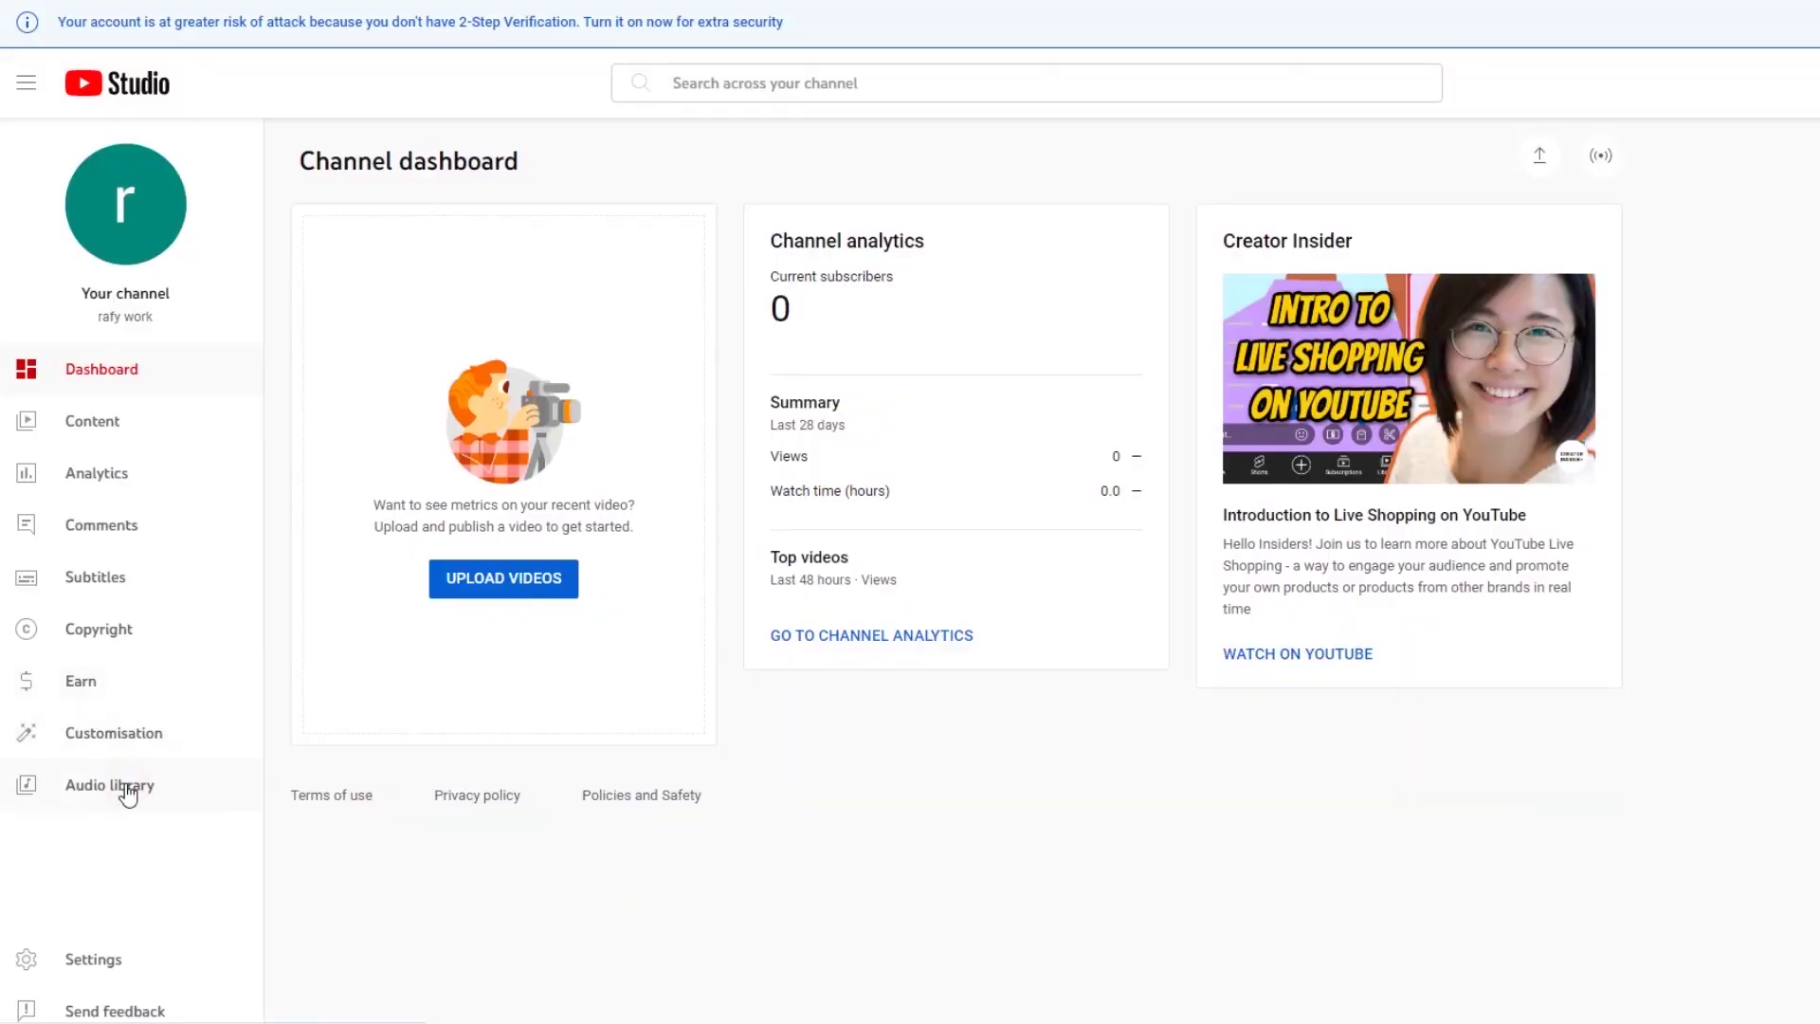
pyautogui.click(128, 792)
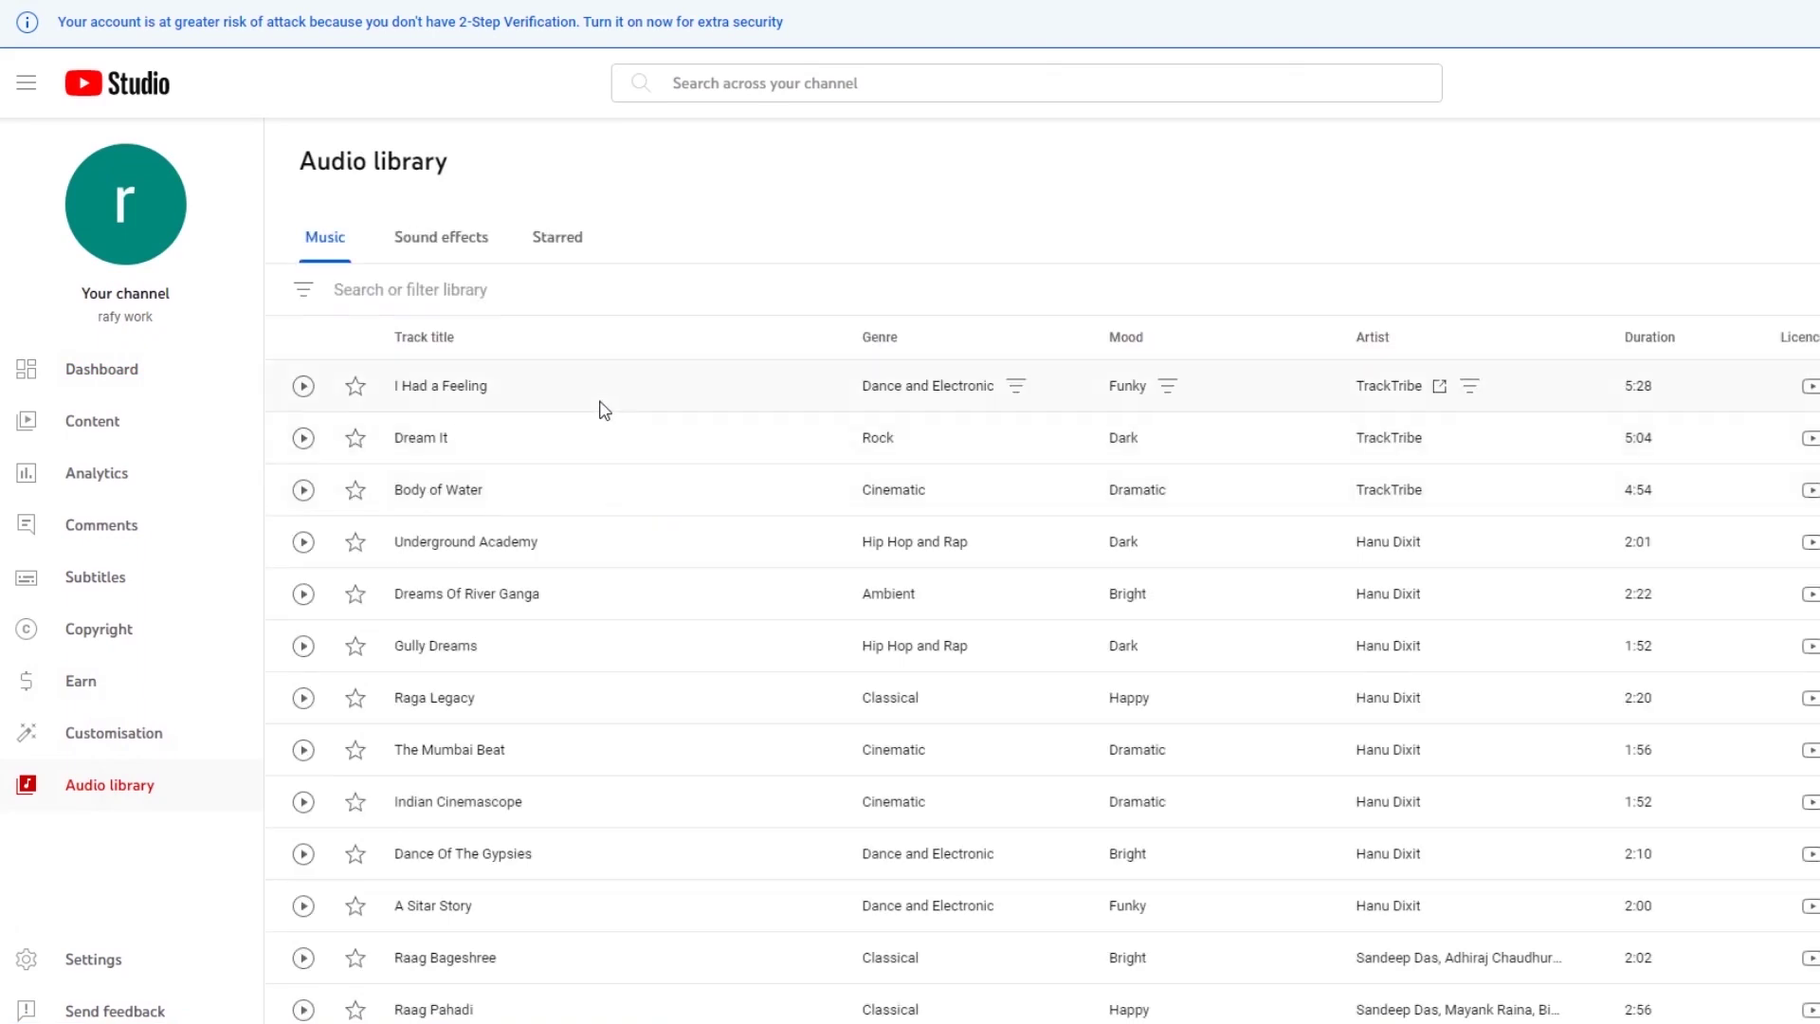
pyautogui.click(306, 290)
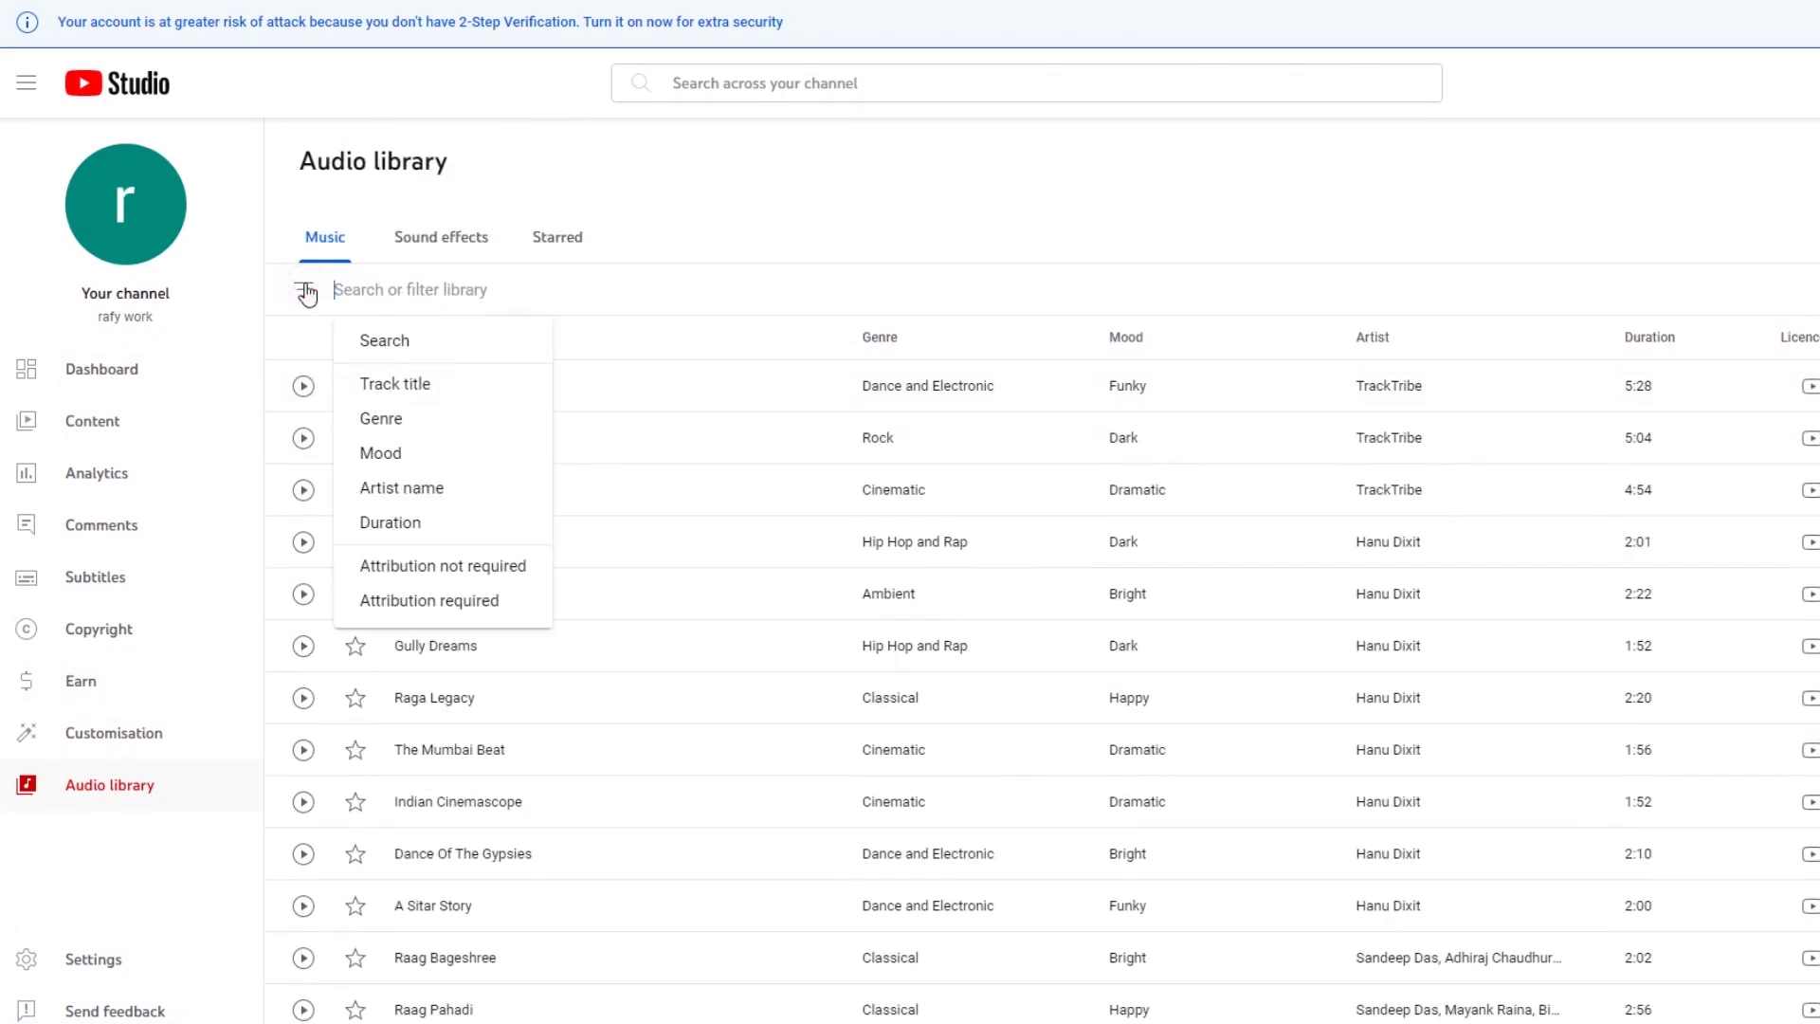
pyautogui.click(397, 420)
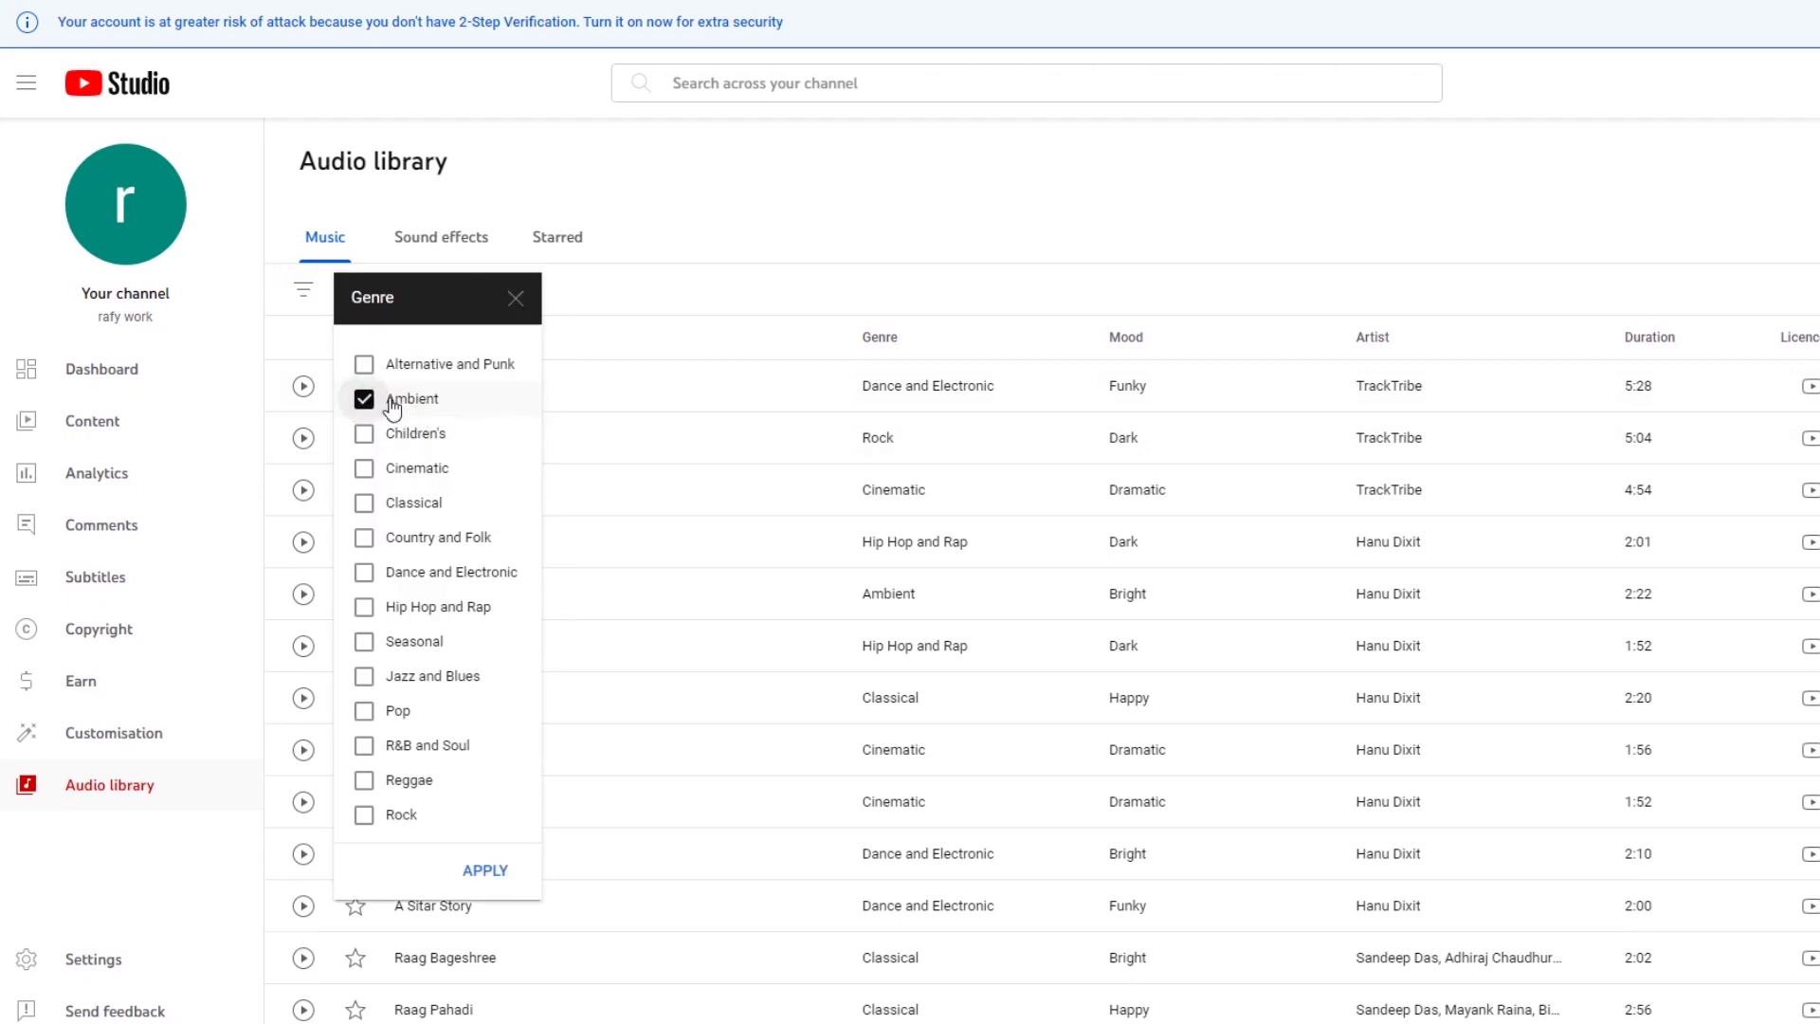
pyautogui.click(492, 867)
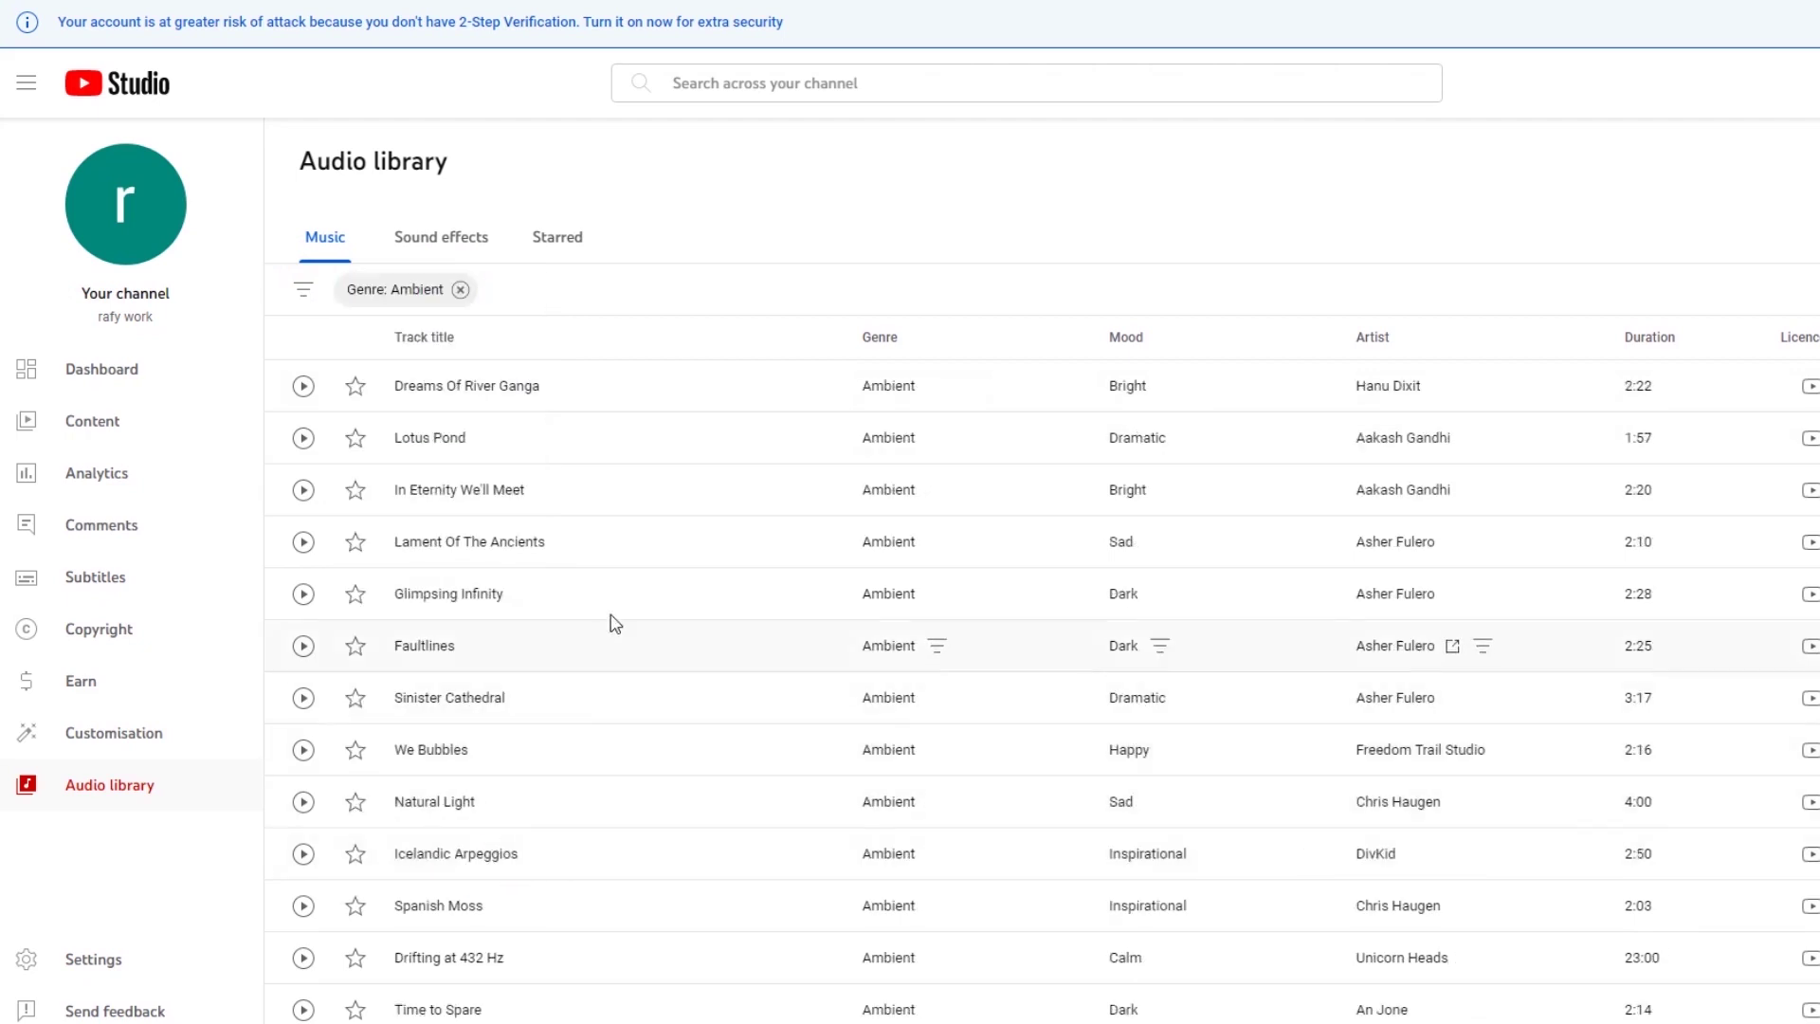
pyautogui.scroll(-3, 749, 474)
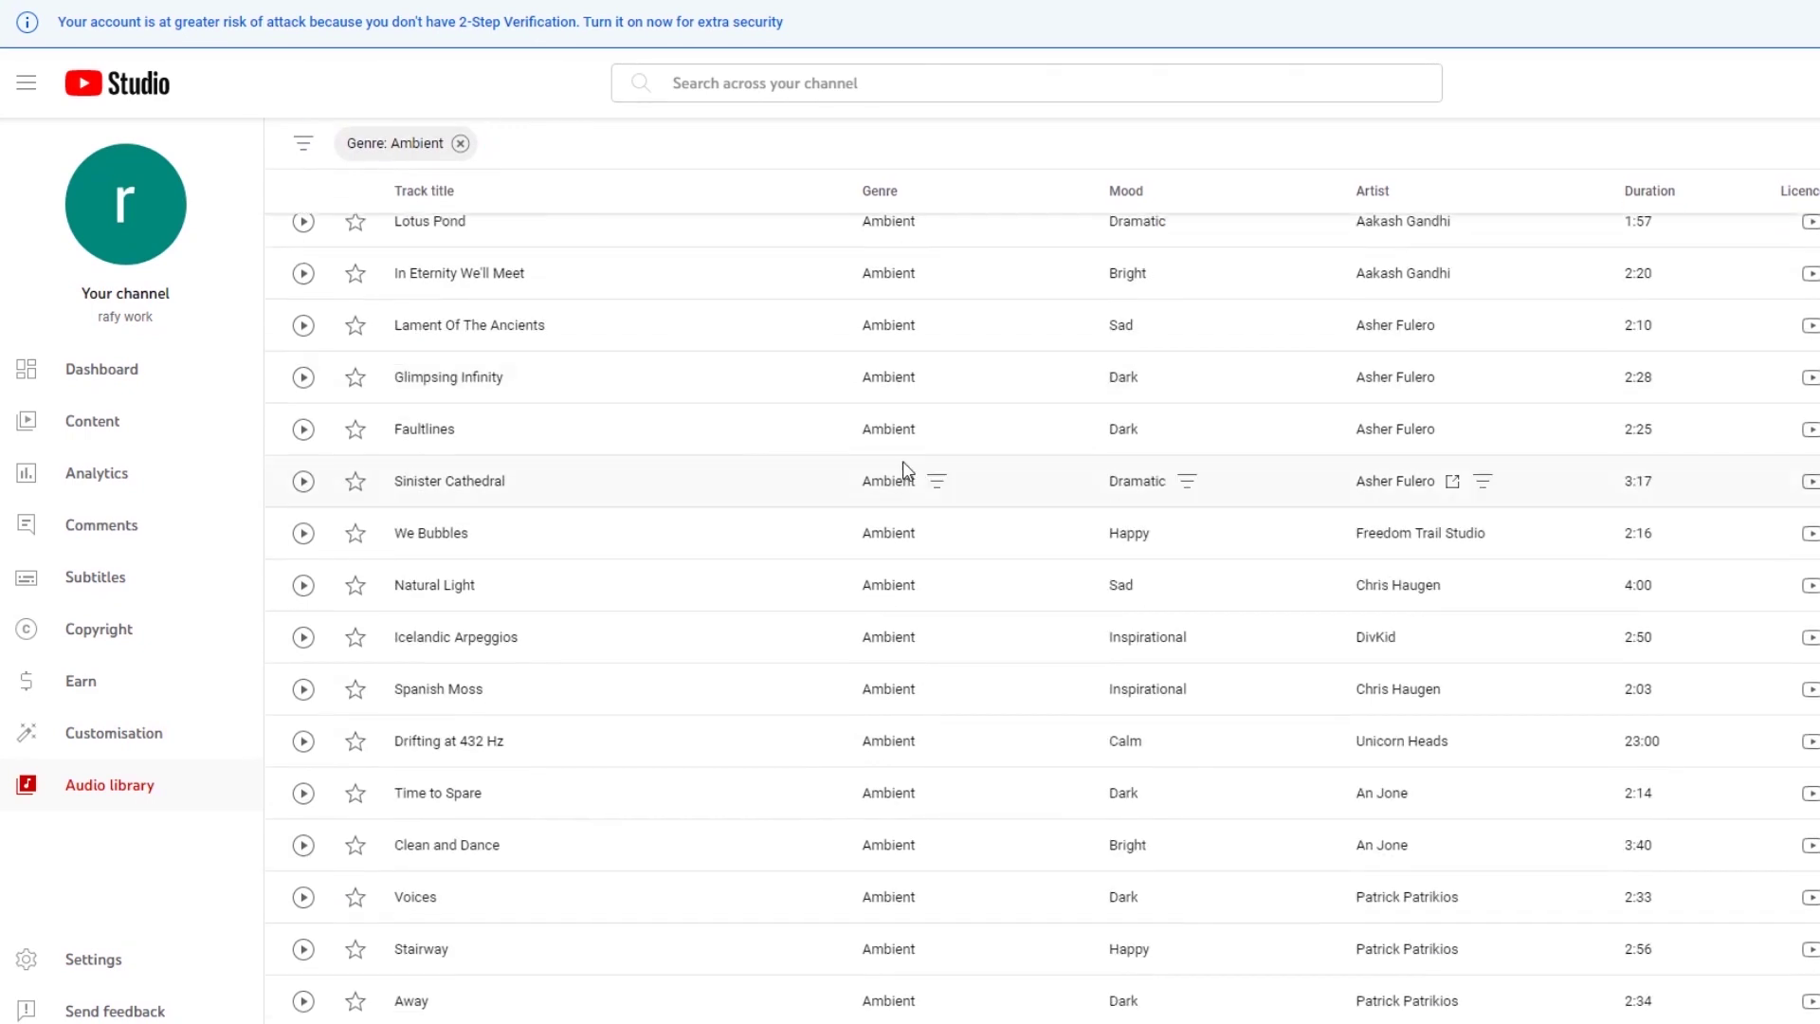
pyautogui.scroll(-1, 1196, 464)
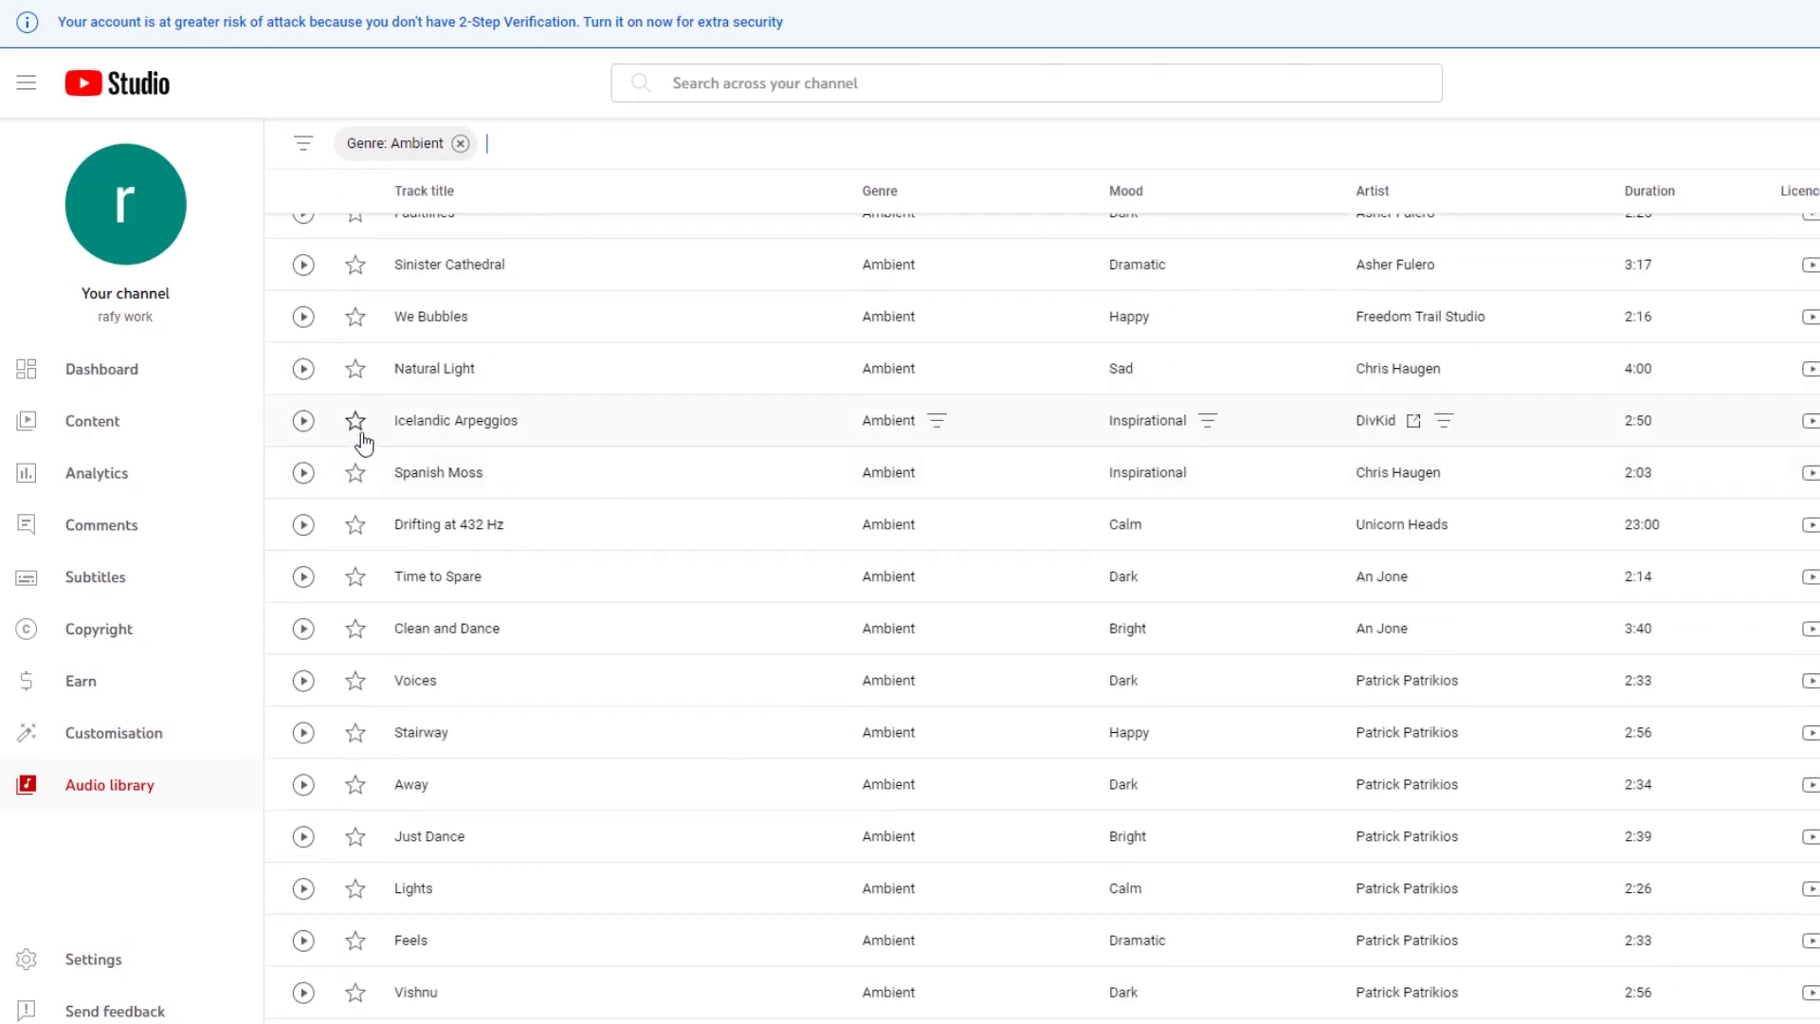
pyautogui.click(303, 422)
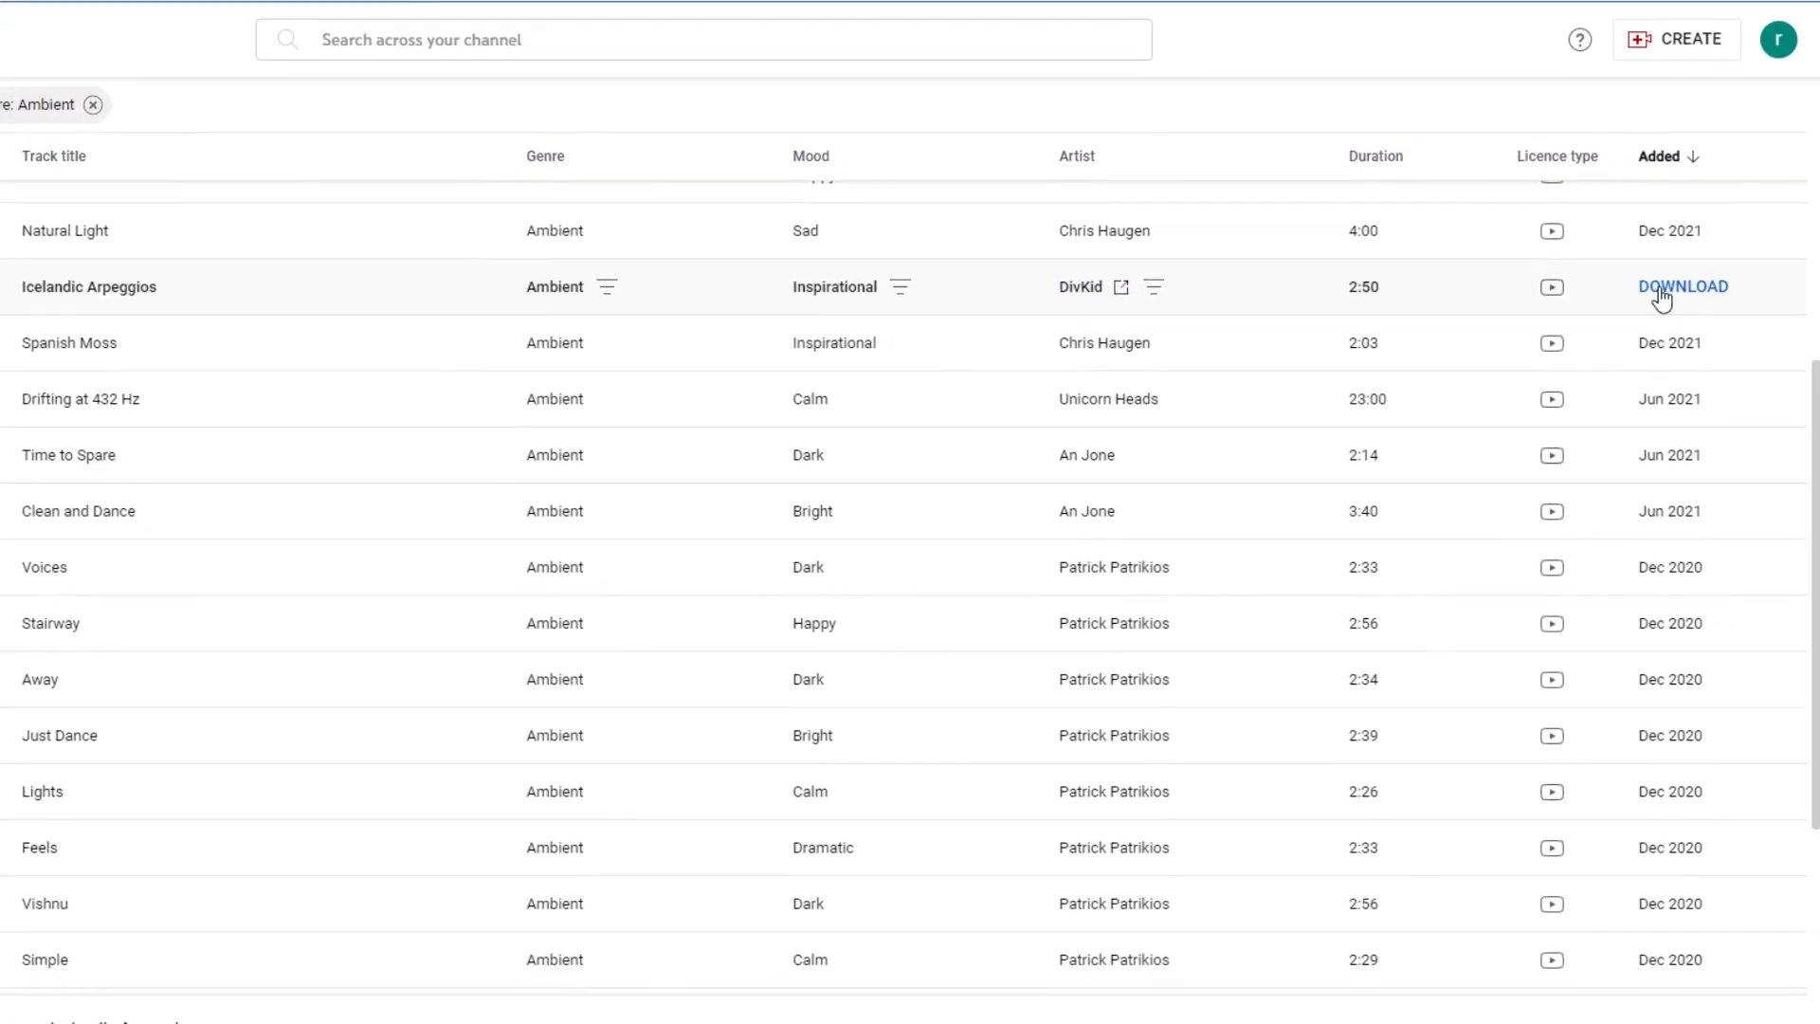
# Download Icelandic Arpeggios, upload it to Canva, place it under the penguin clips, and play
pyautogui.click(1671, 287)
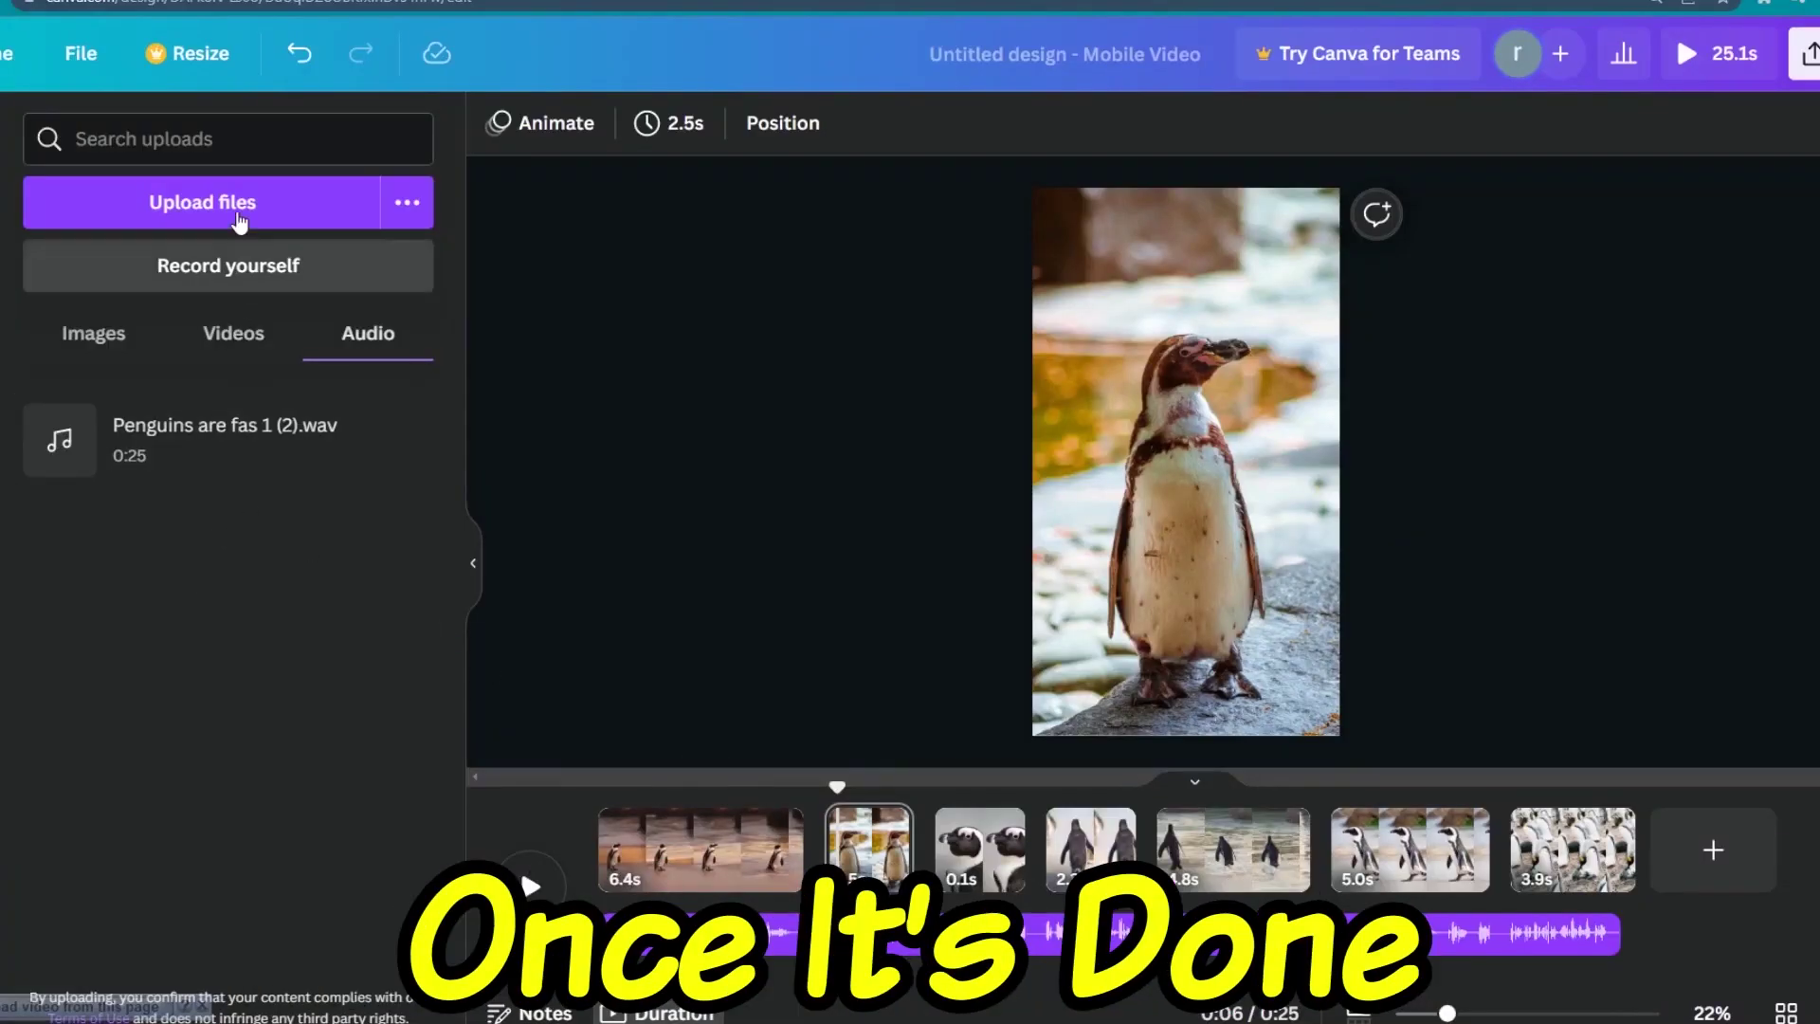
pyautogui.click(240, 205)
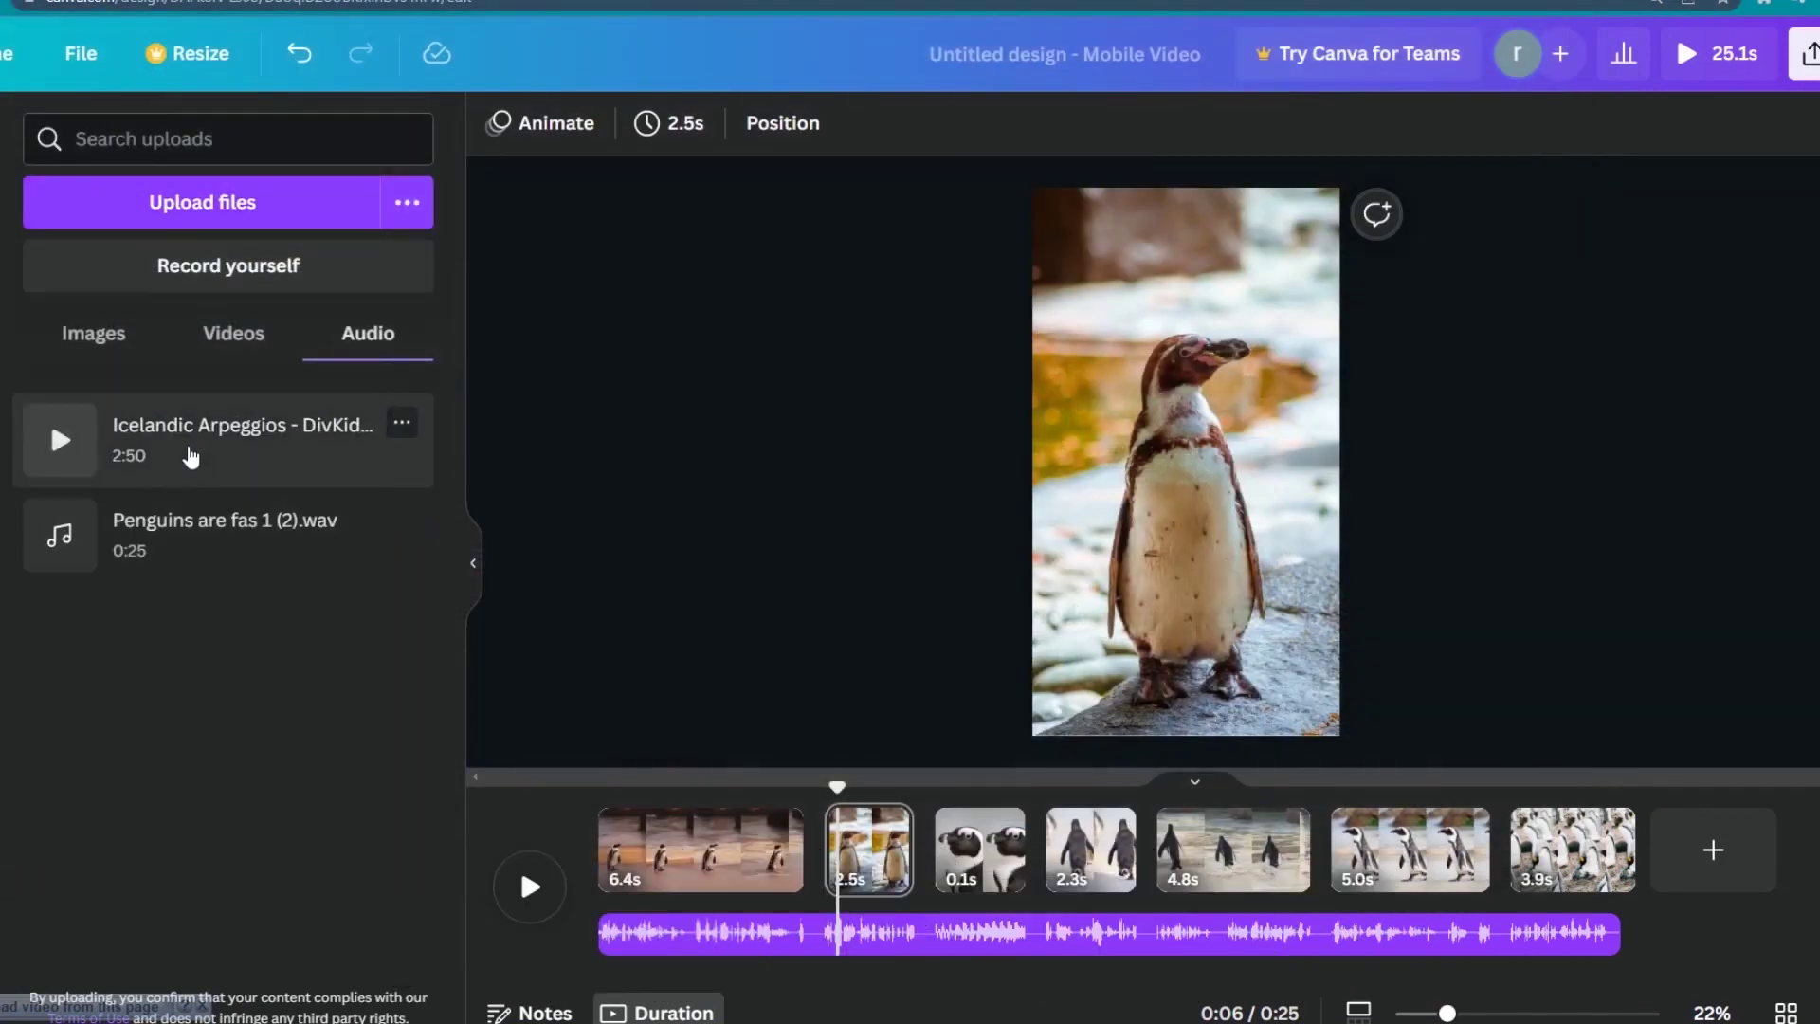
pyautogui.moveTo(187, 455); pyautogui.dragTo(707, 950)
pyautogui.click(531, 883)
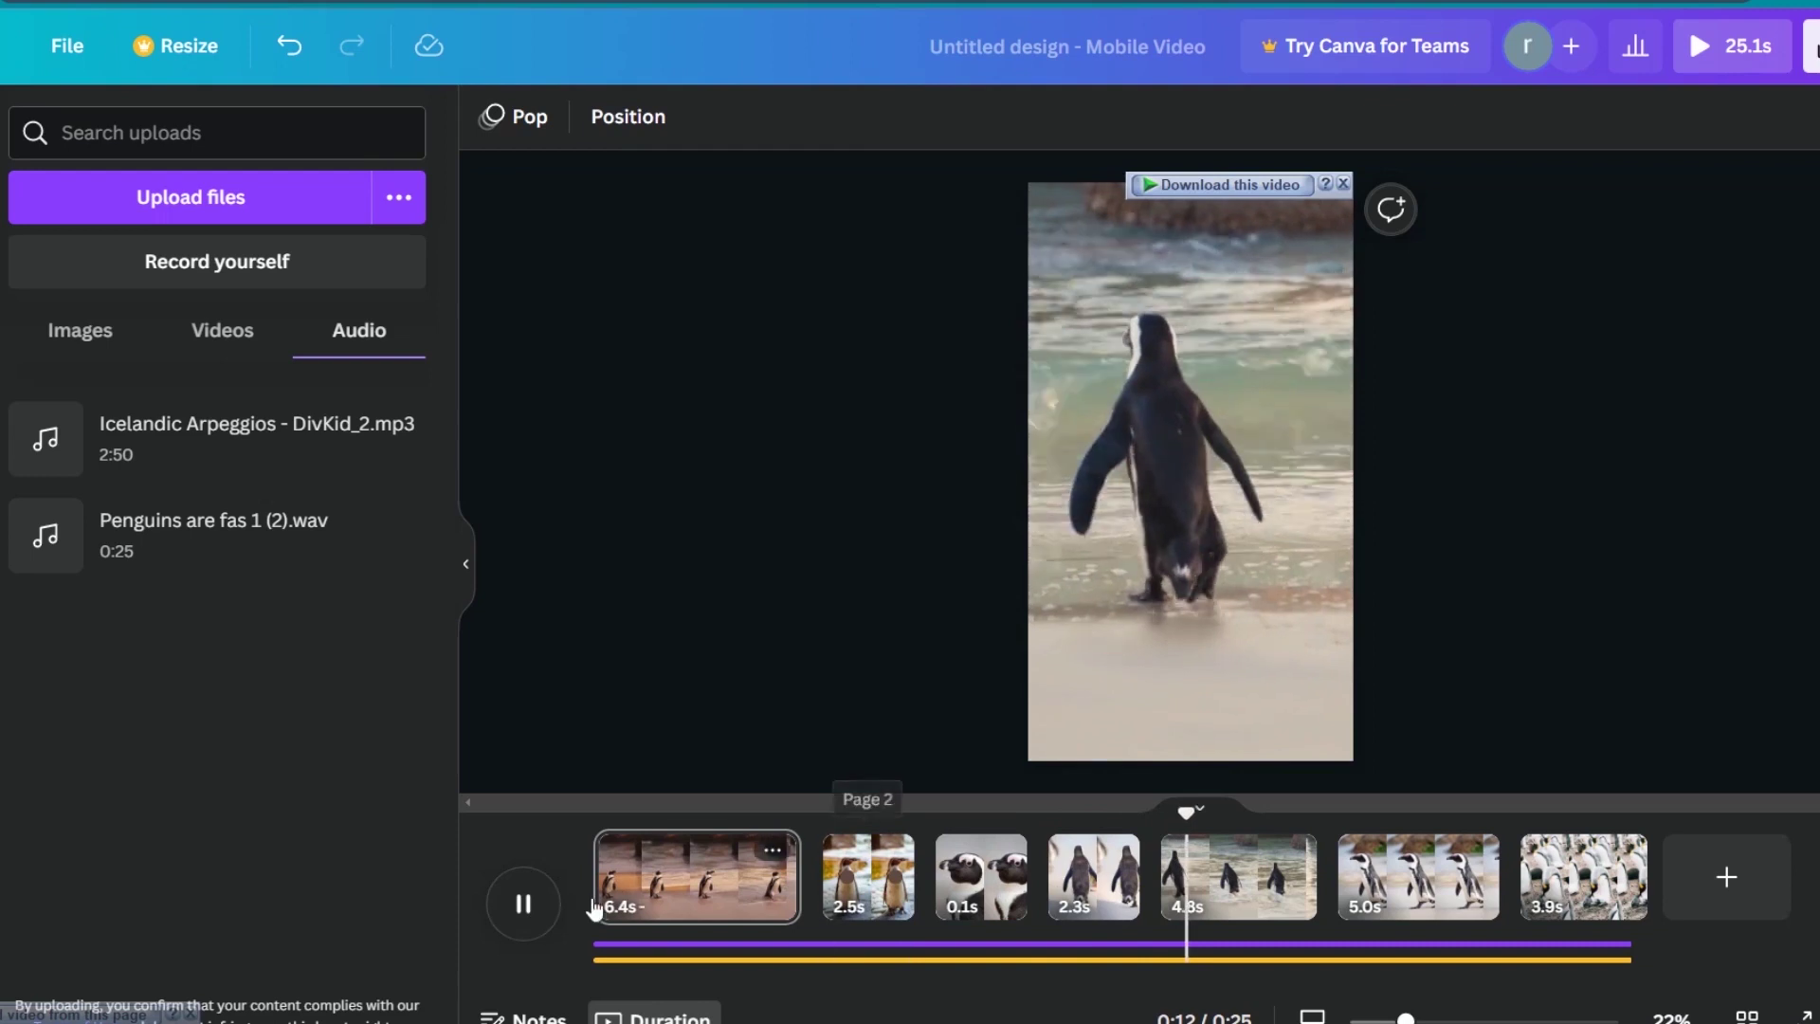
# Pause the Canva preview and upload the penguin video into a new 9:16 VEED project
pyautogui.click(523, 902)
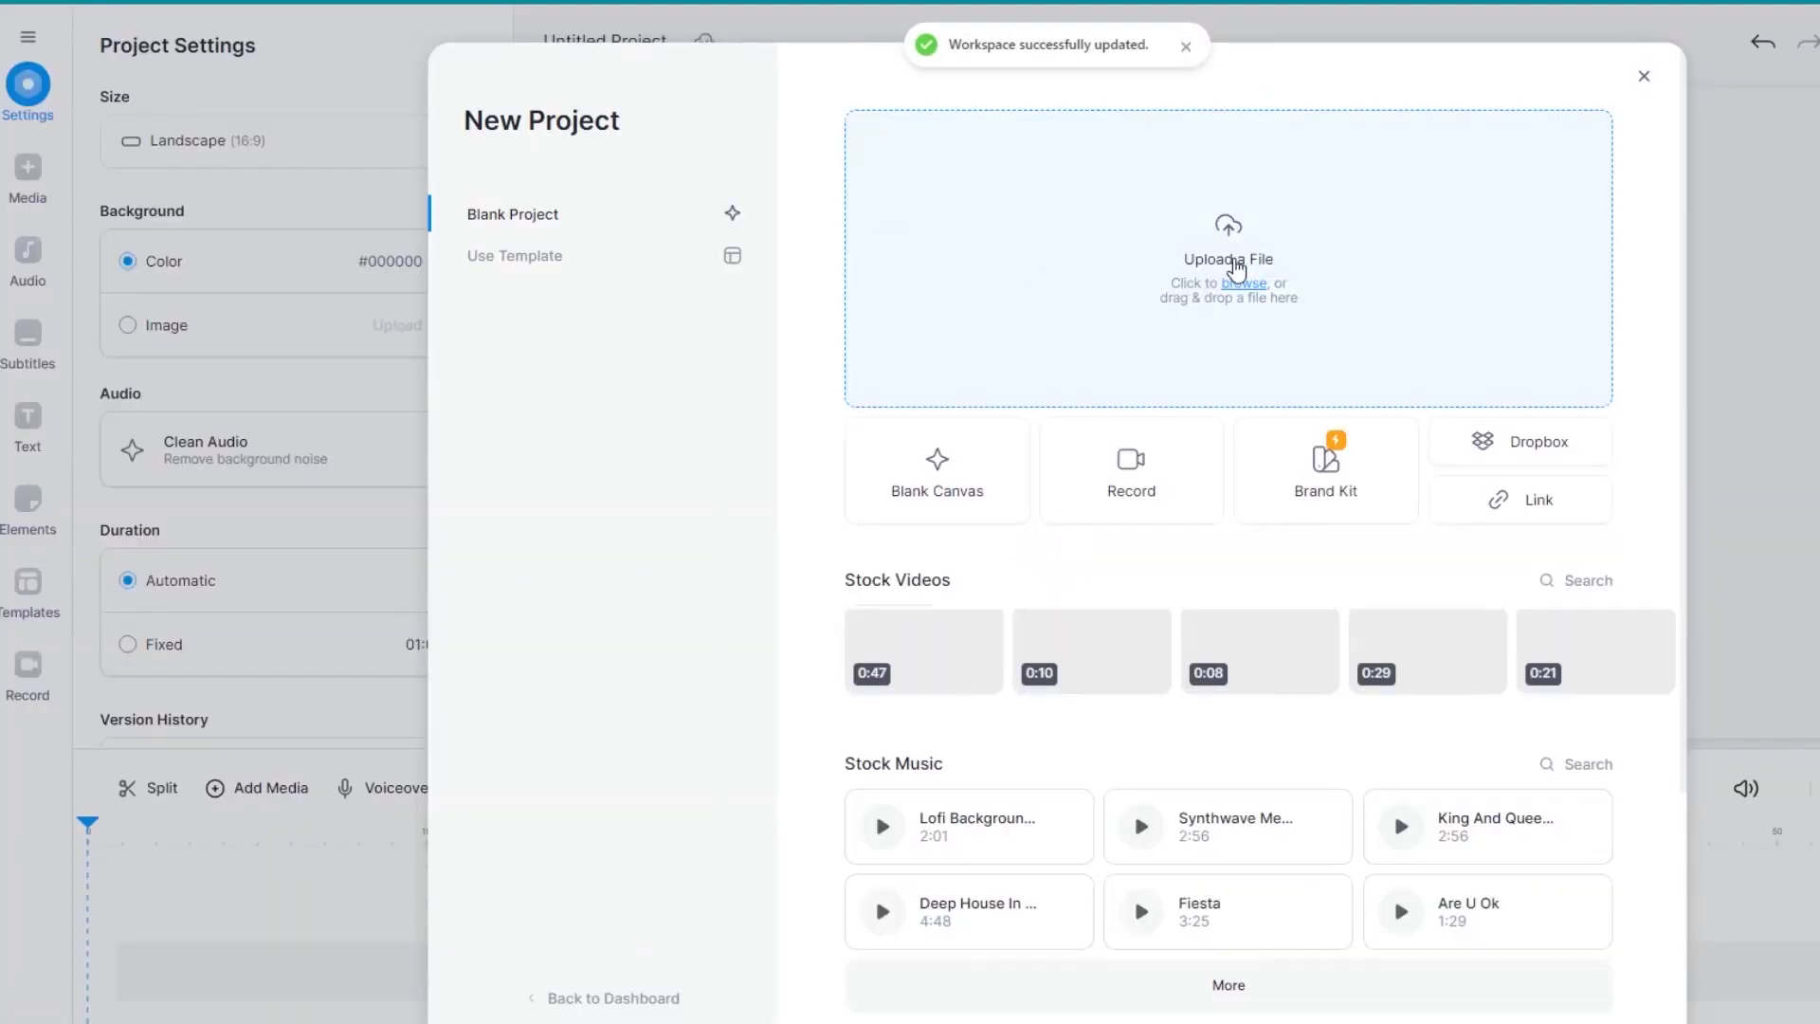
pyautogui.click(1240, 268)
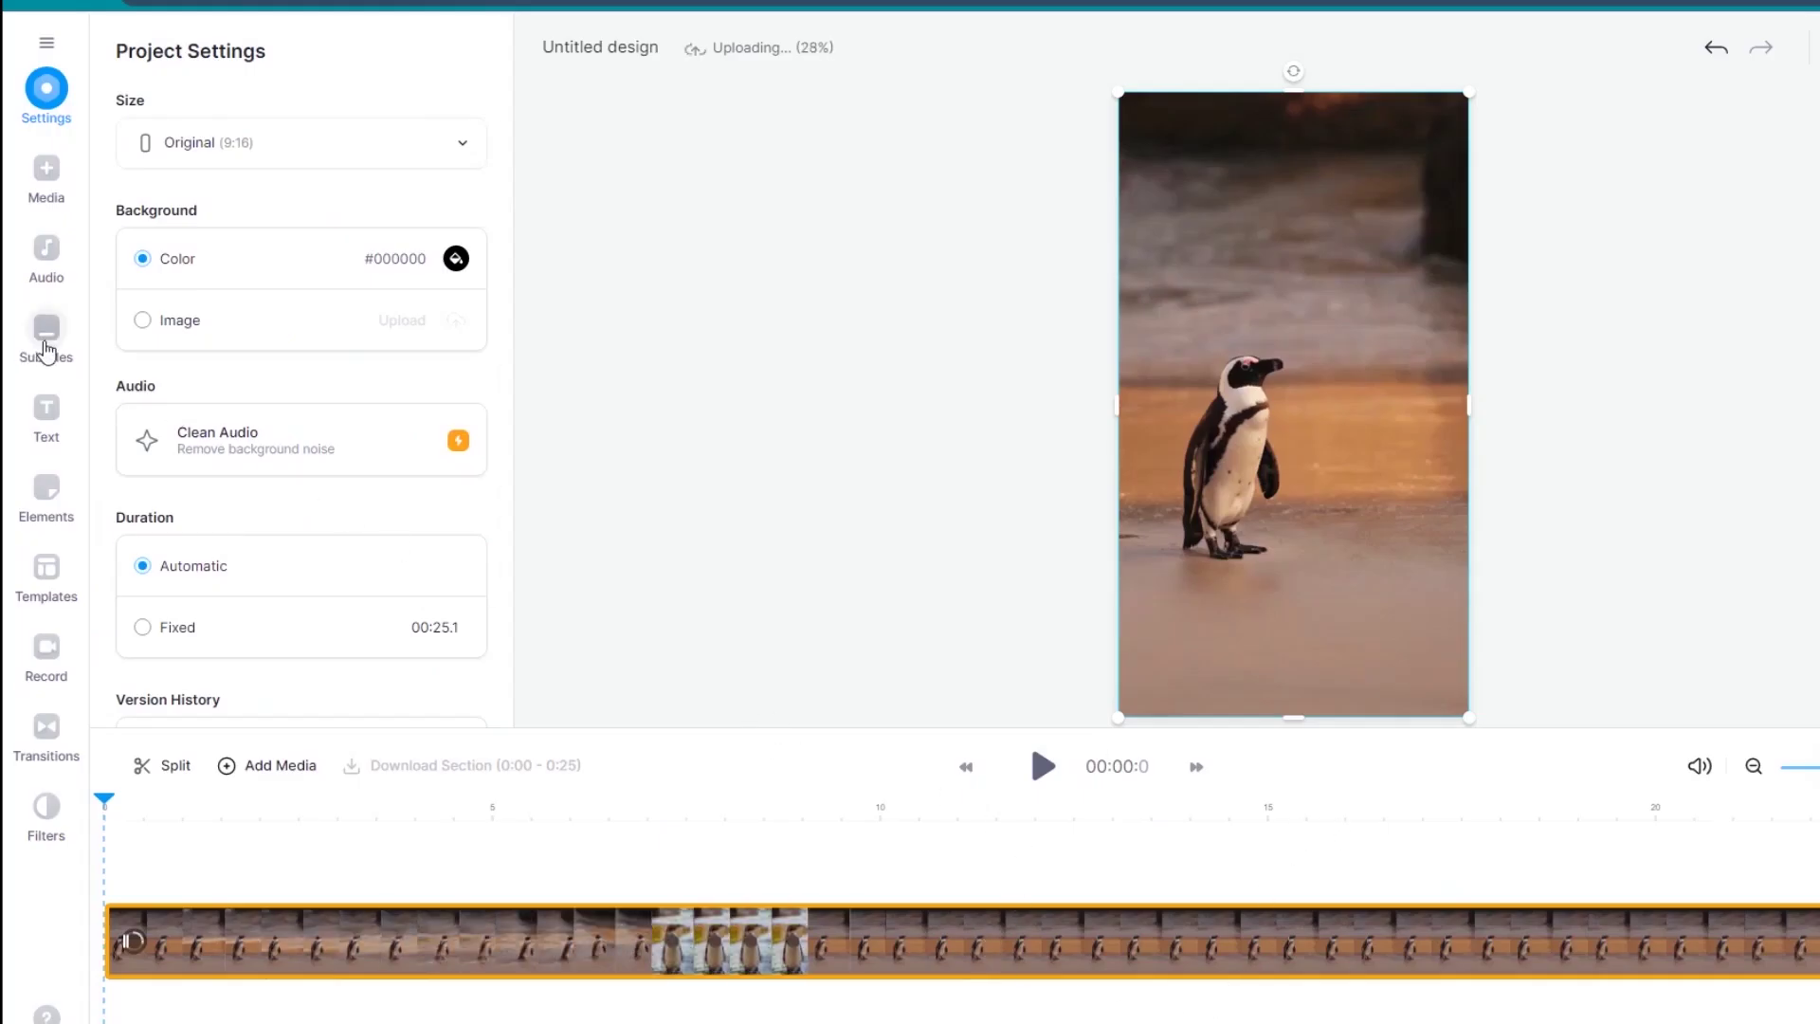
# Auto-generate English subtitles for the penguin narration in VEED
pyautogui.click(48, 343)
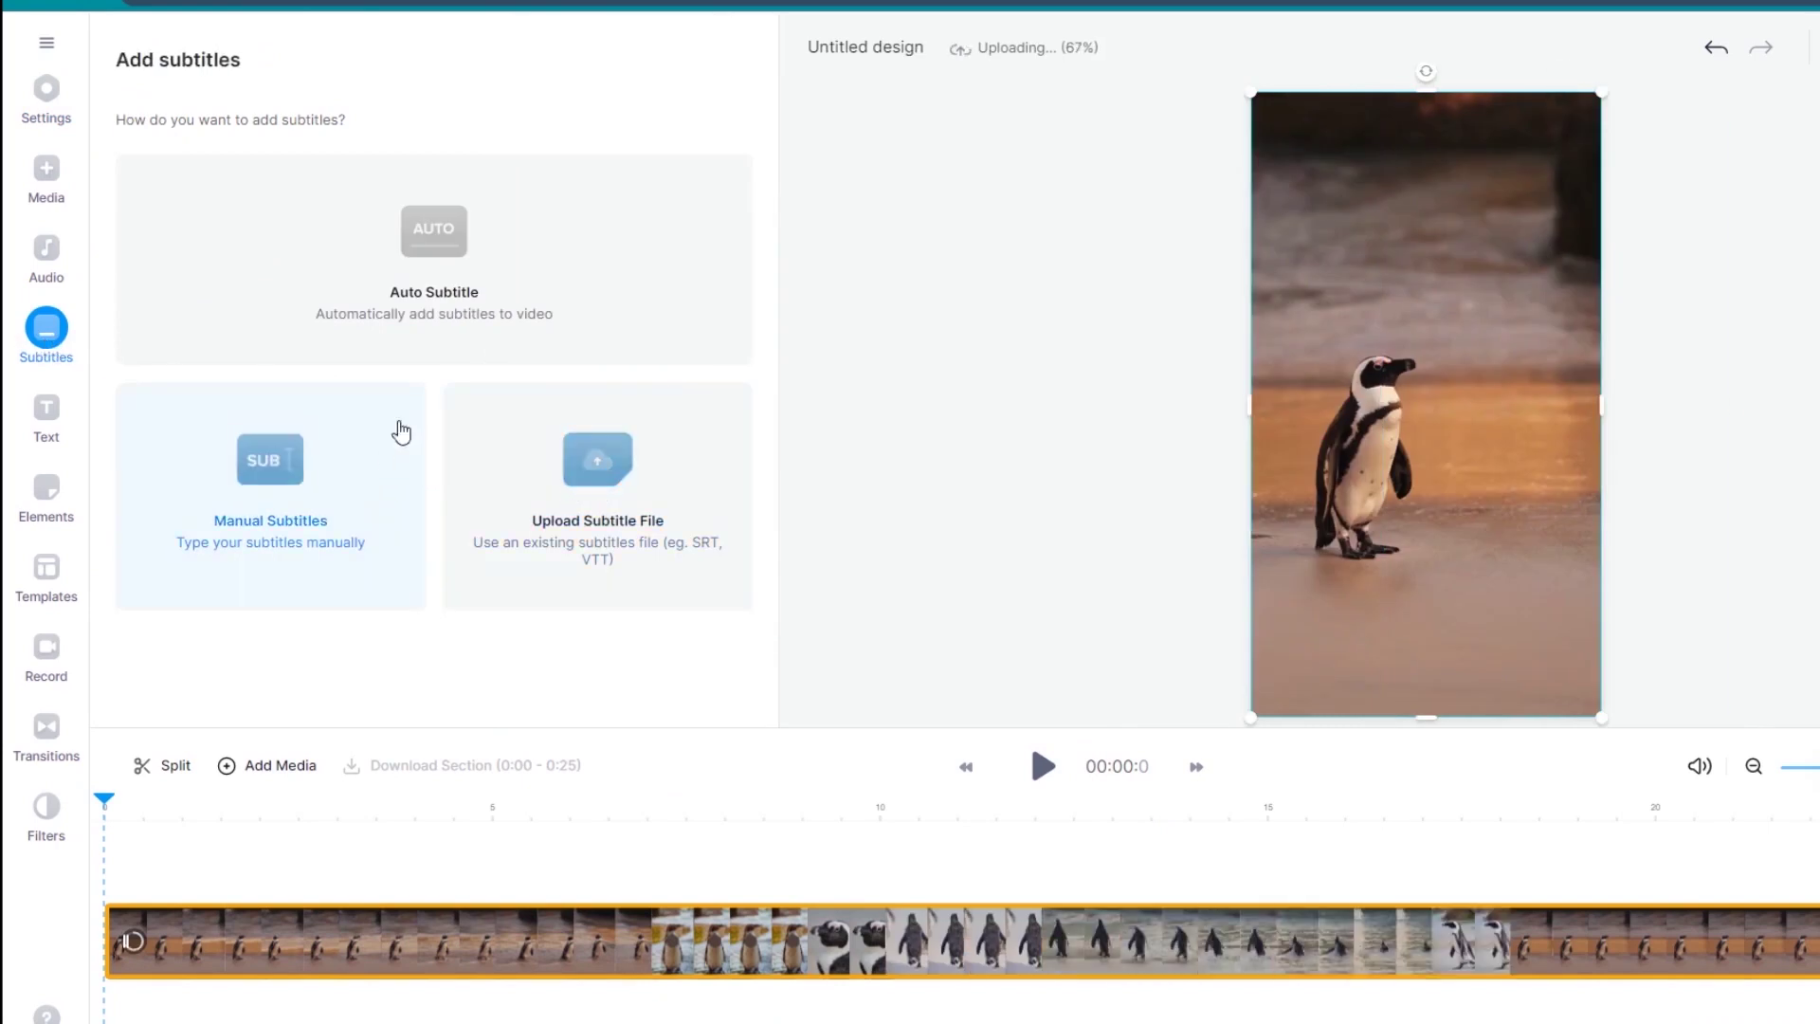
pyautogui.click(432, 286)
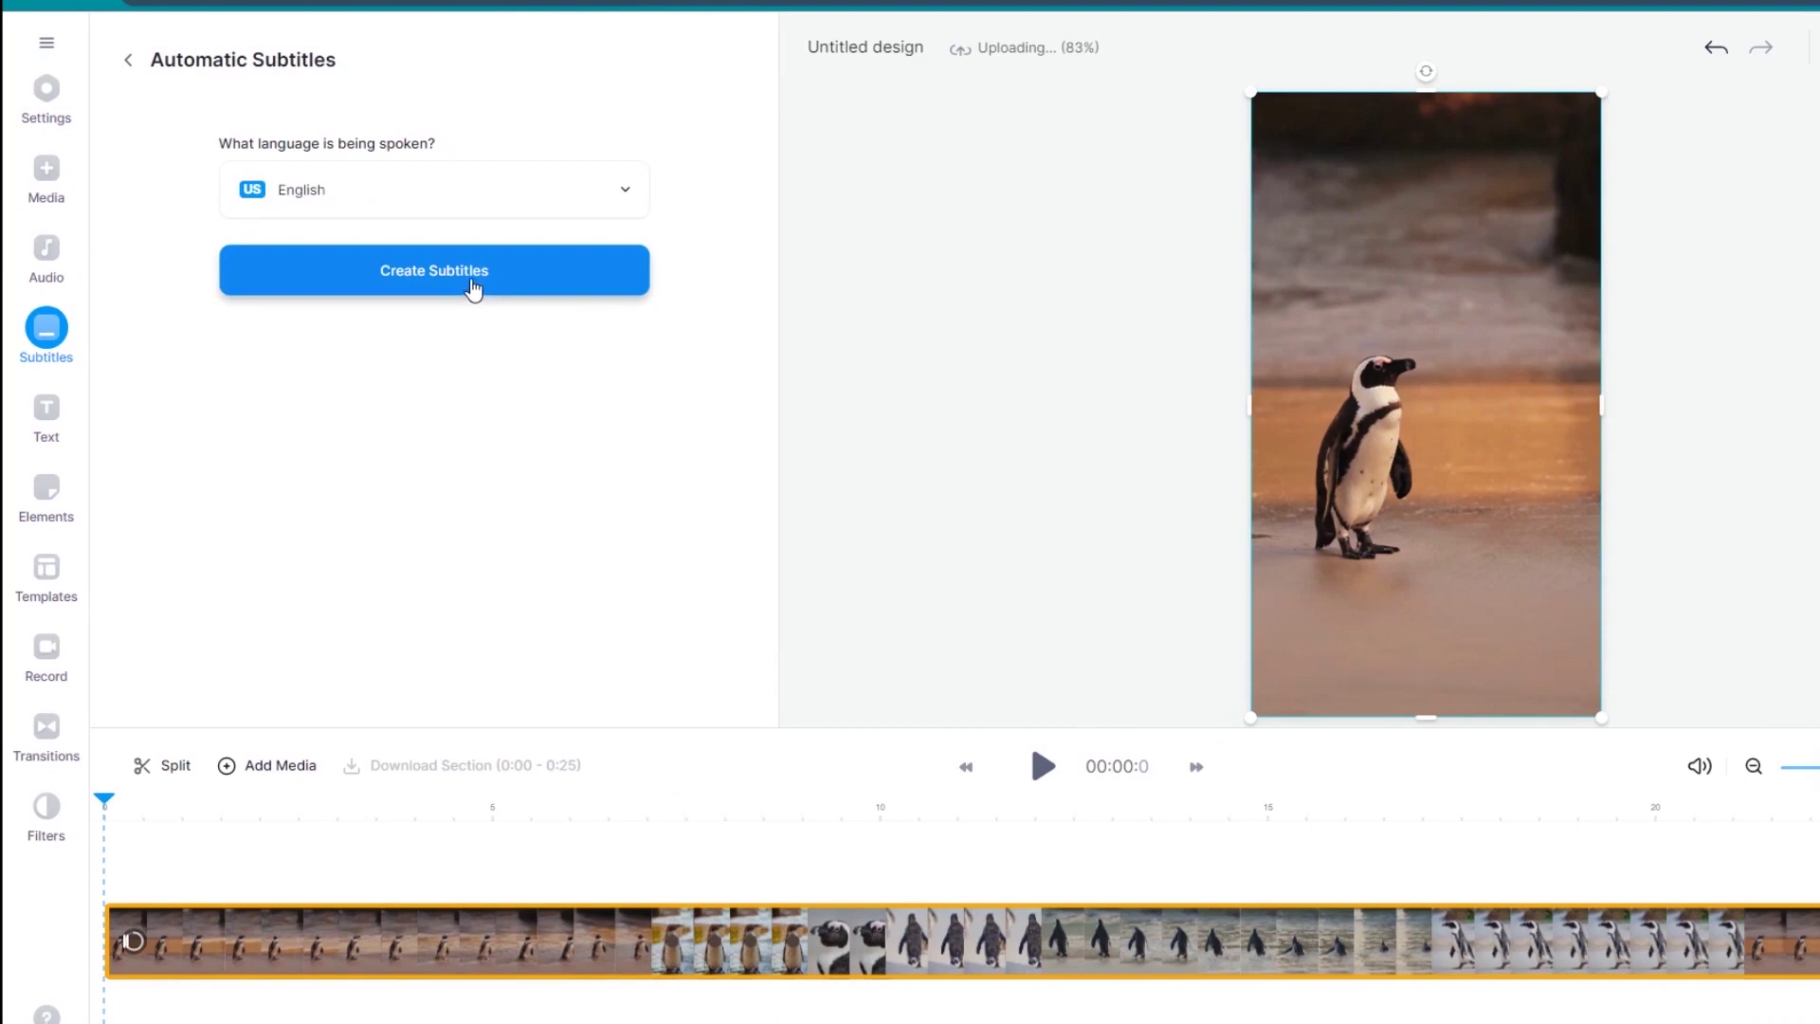
pyautogui.click(471, 285)
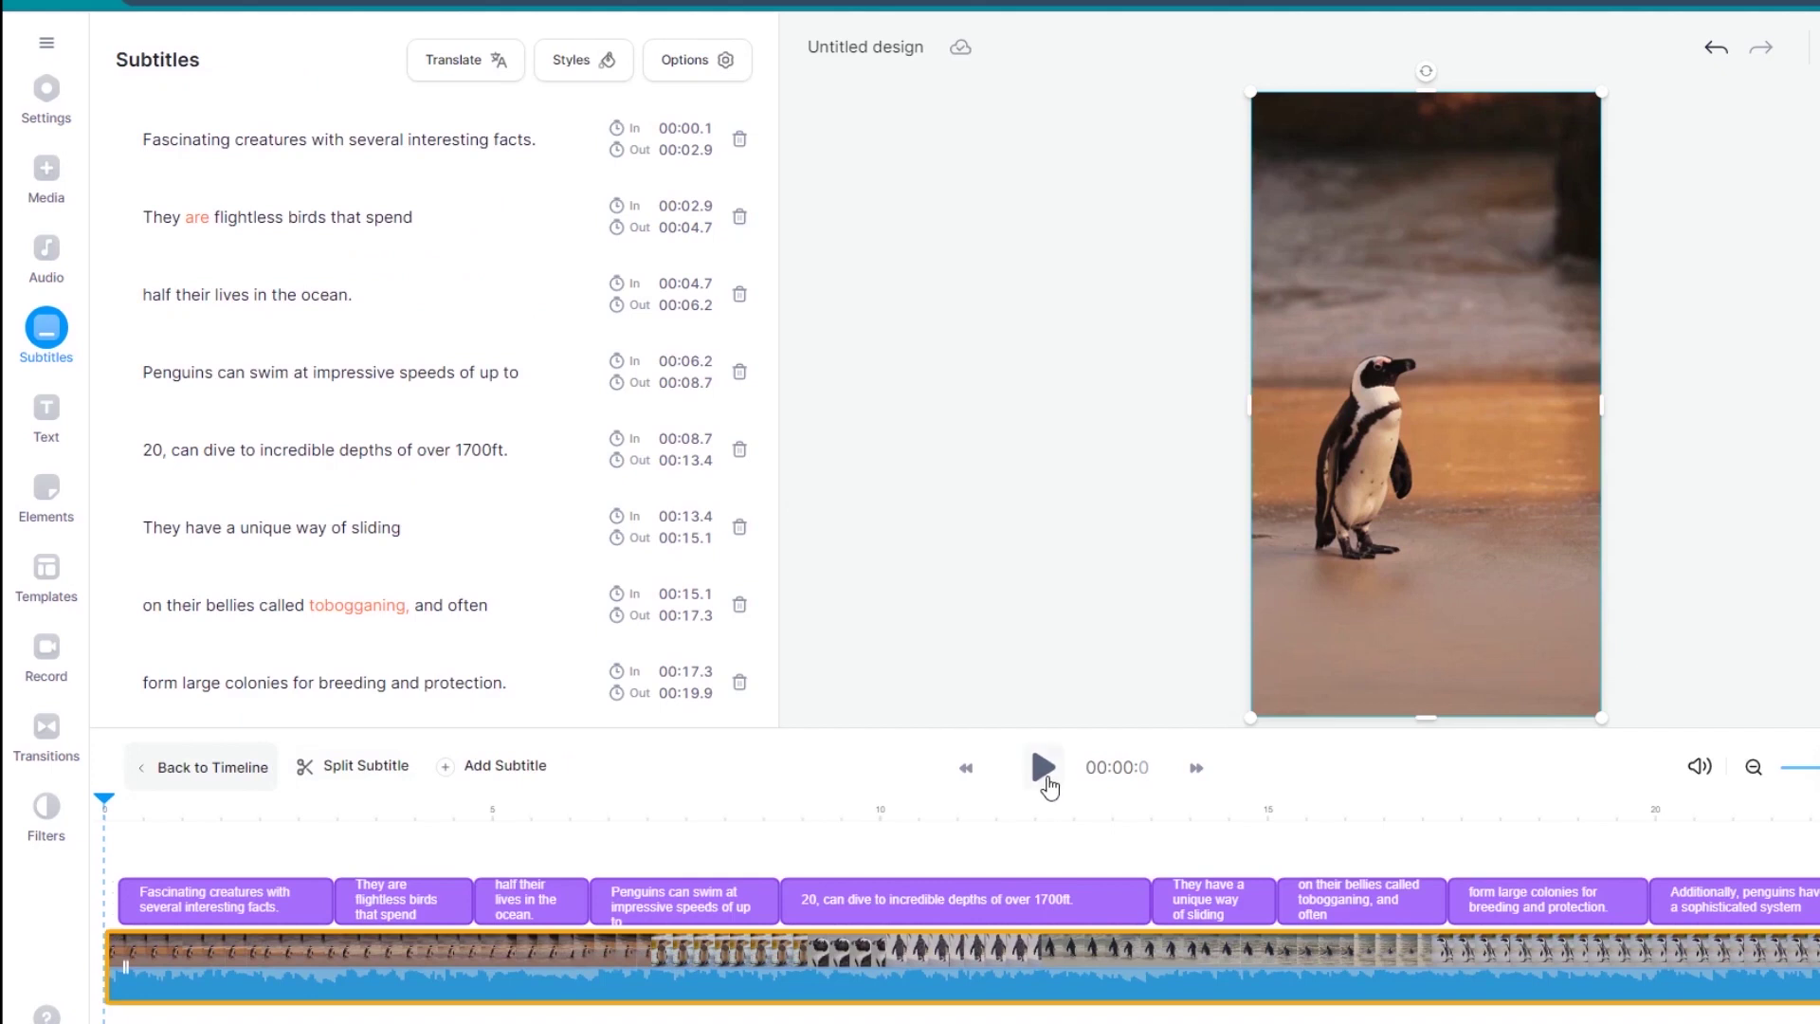
# Apply a preset caption style: Montserrat 60px with the spoken word highlighted in purple
pyautogui.moveTo(169, 818); pyautogui.dragTo(277, 825)
pyautogui.click(581, 58)
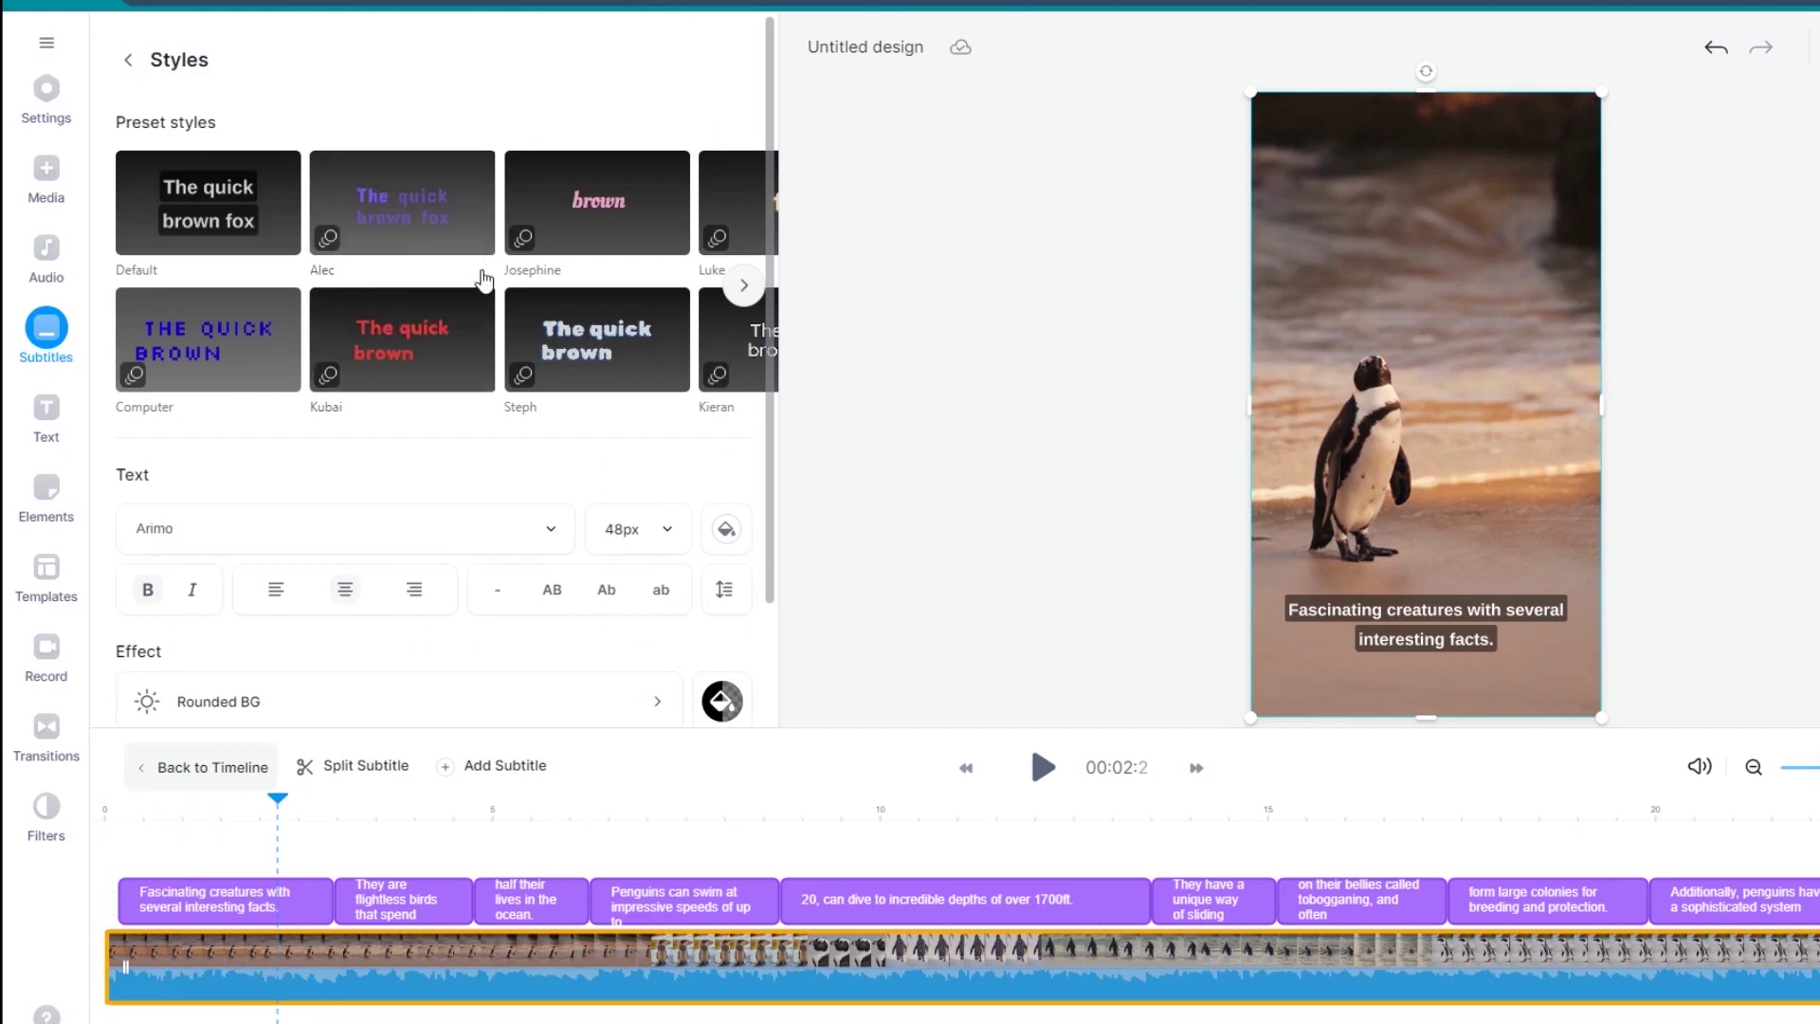
pyautogui.scroll(-1, 622, 266)
pyautogui.click(744, 178)
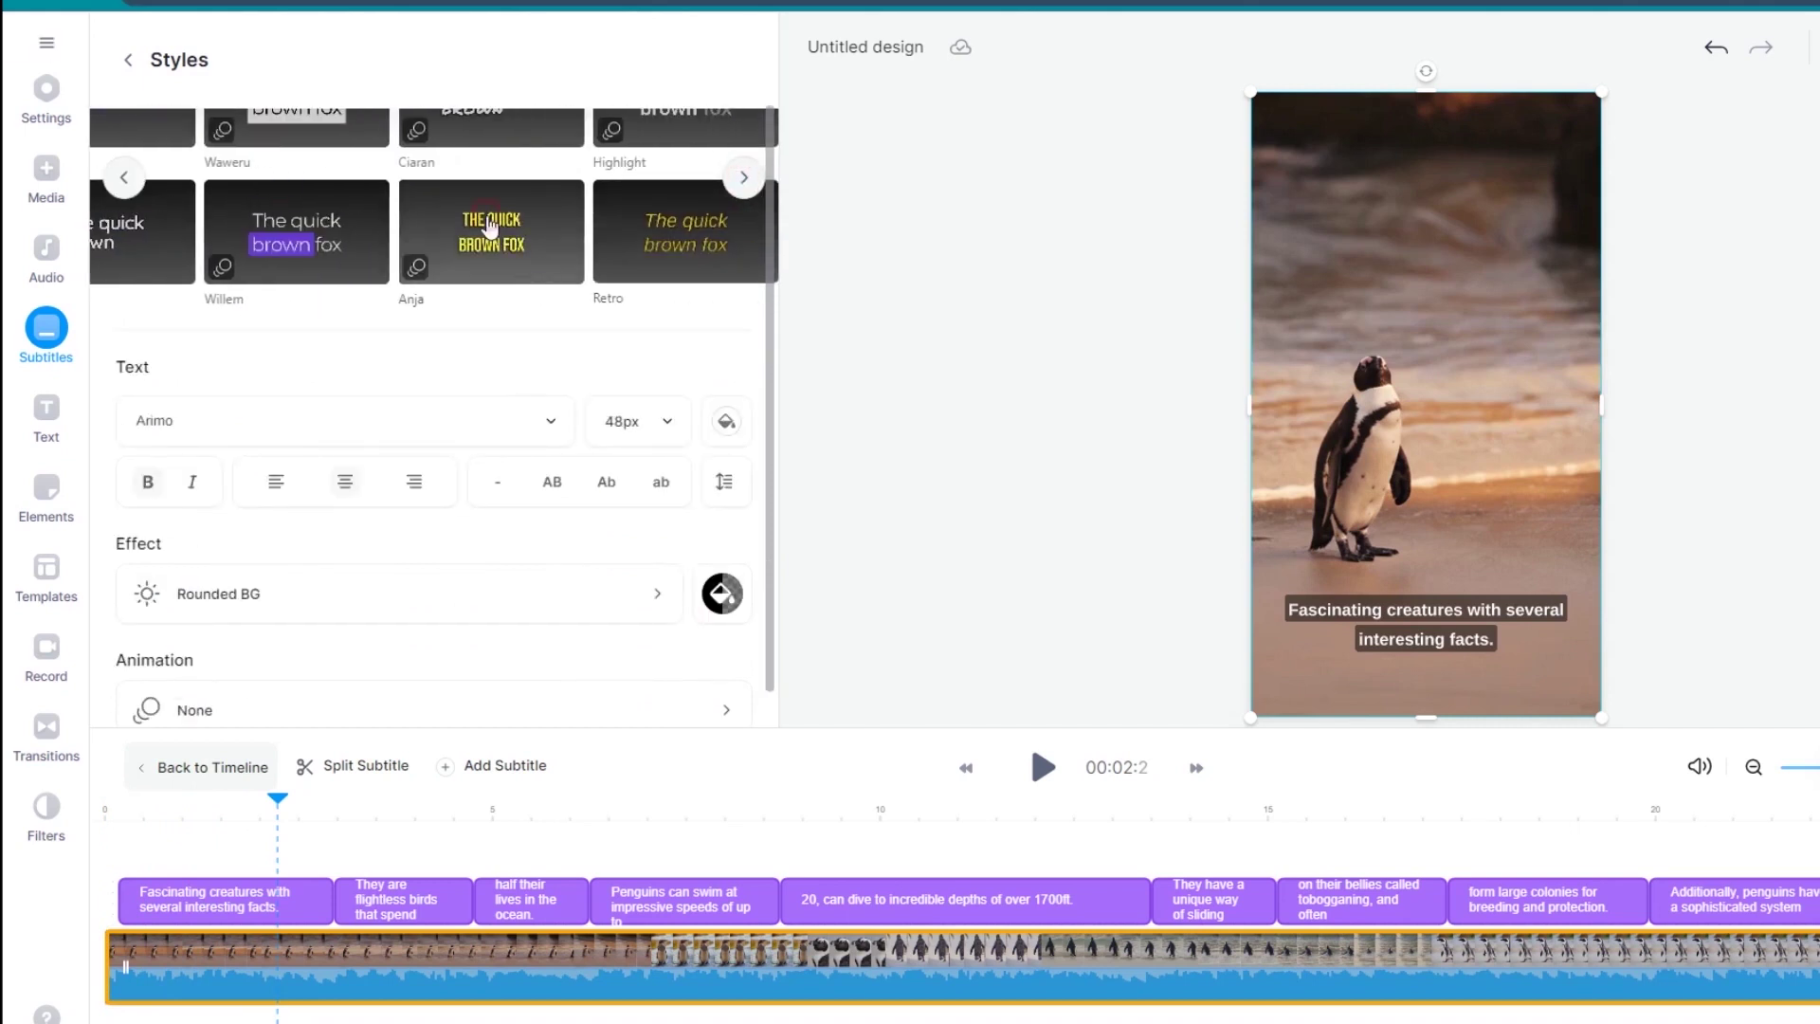
pyautogui.click(490, 227)
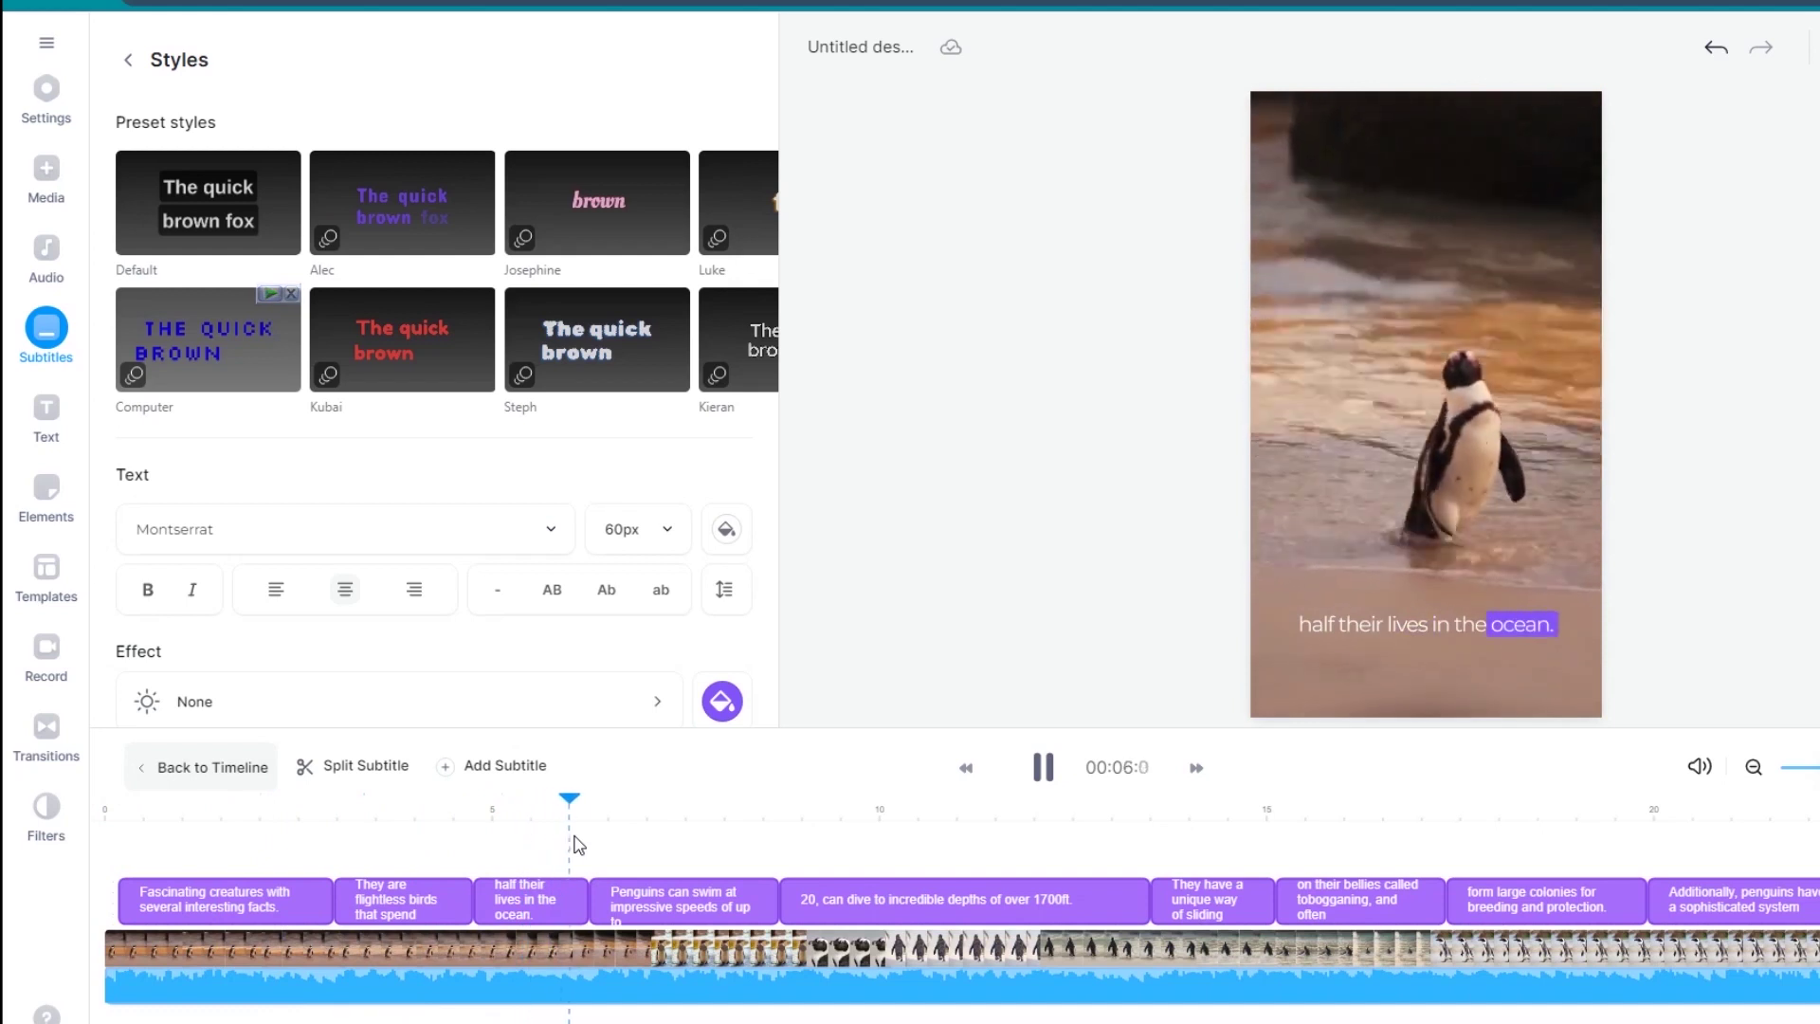
pyautogui.press('space')
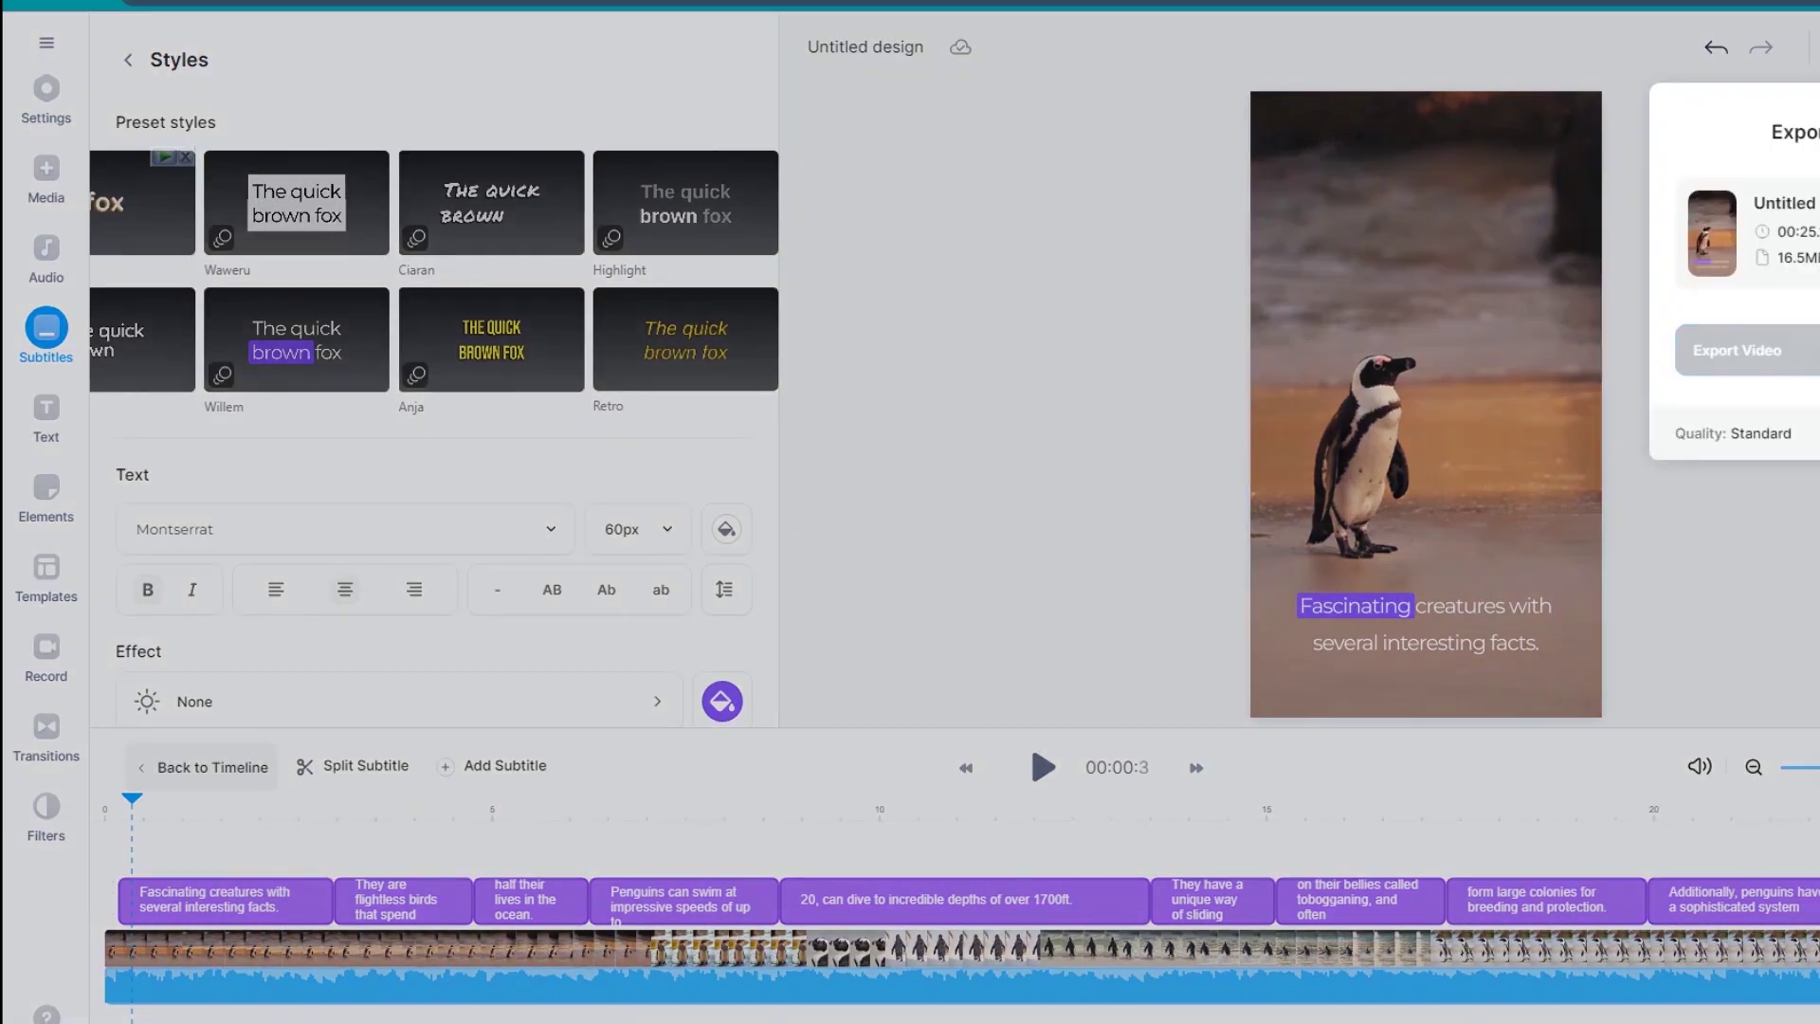
# Export the subtitled penguin video and bring up the MP4, MP3 and GIF download options
pyautogui.click(1814, 363)
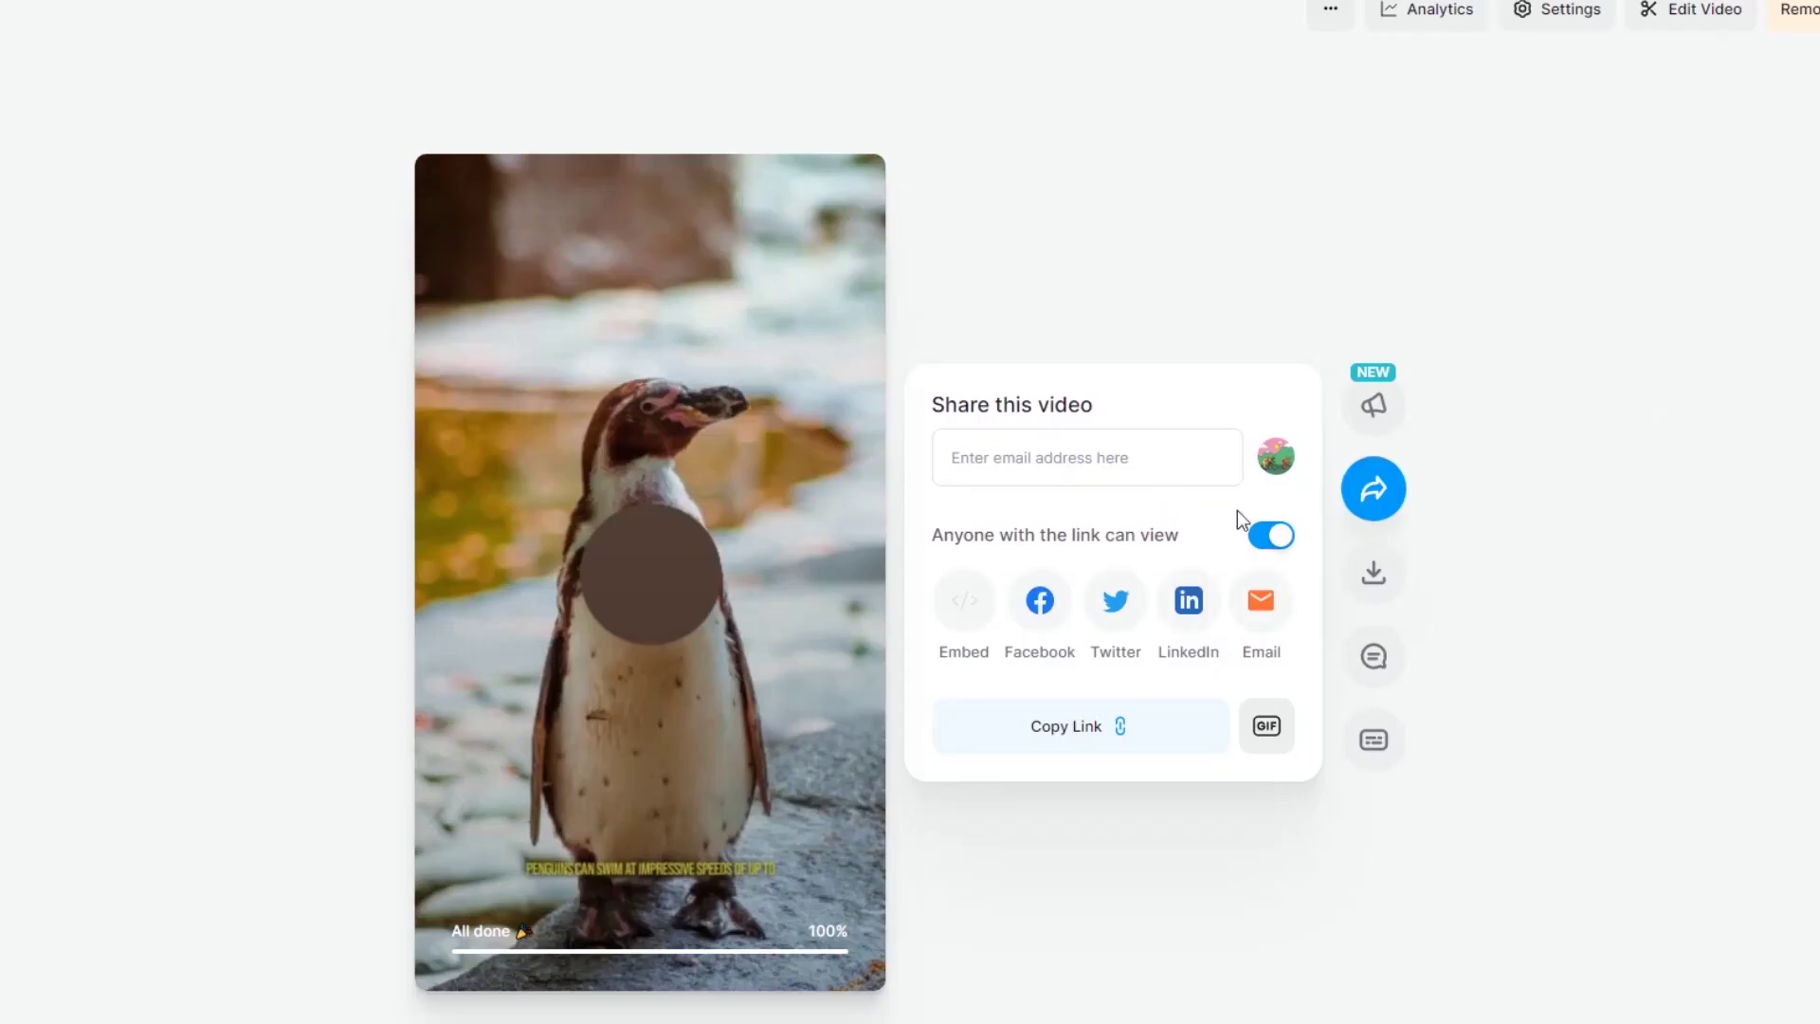
pyautogui.click(1374, 578)
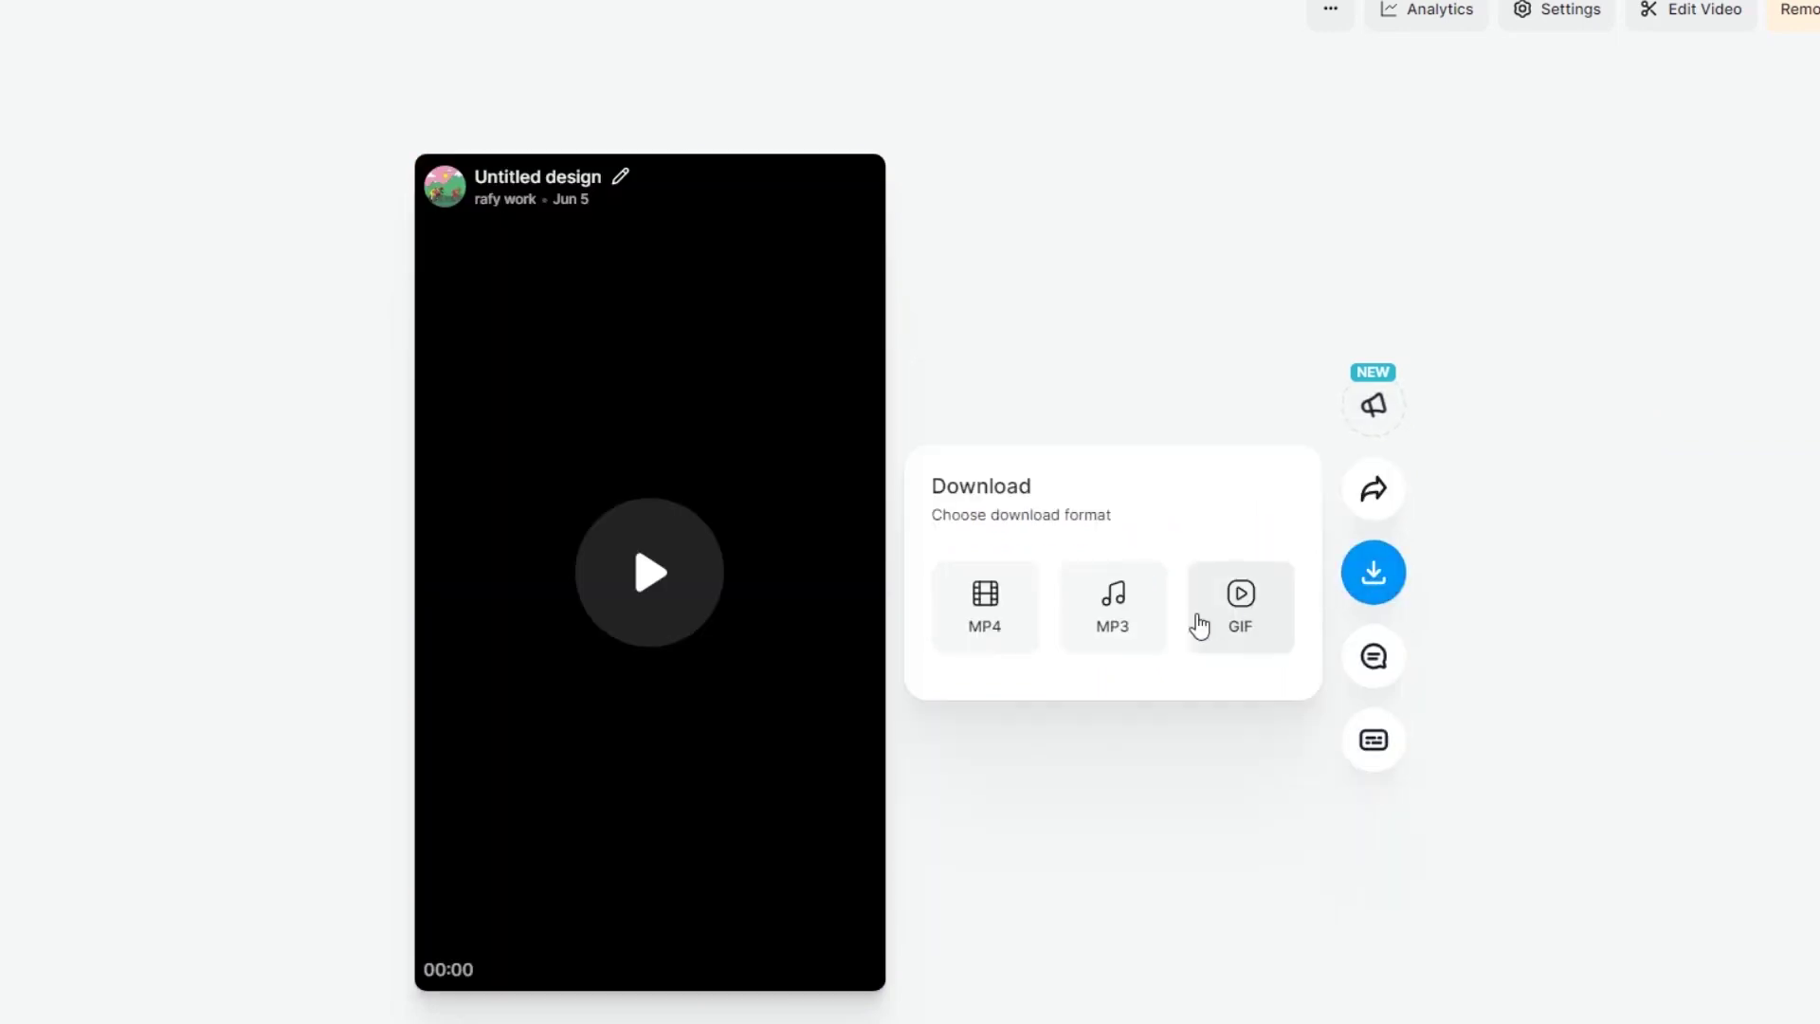